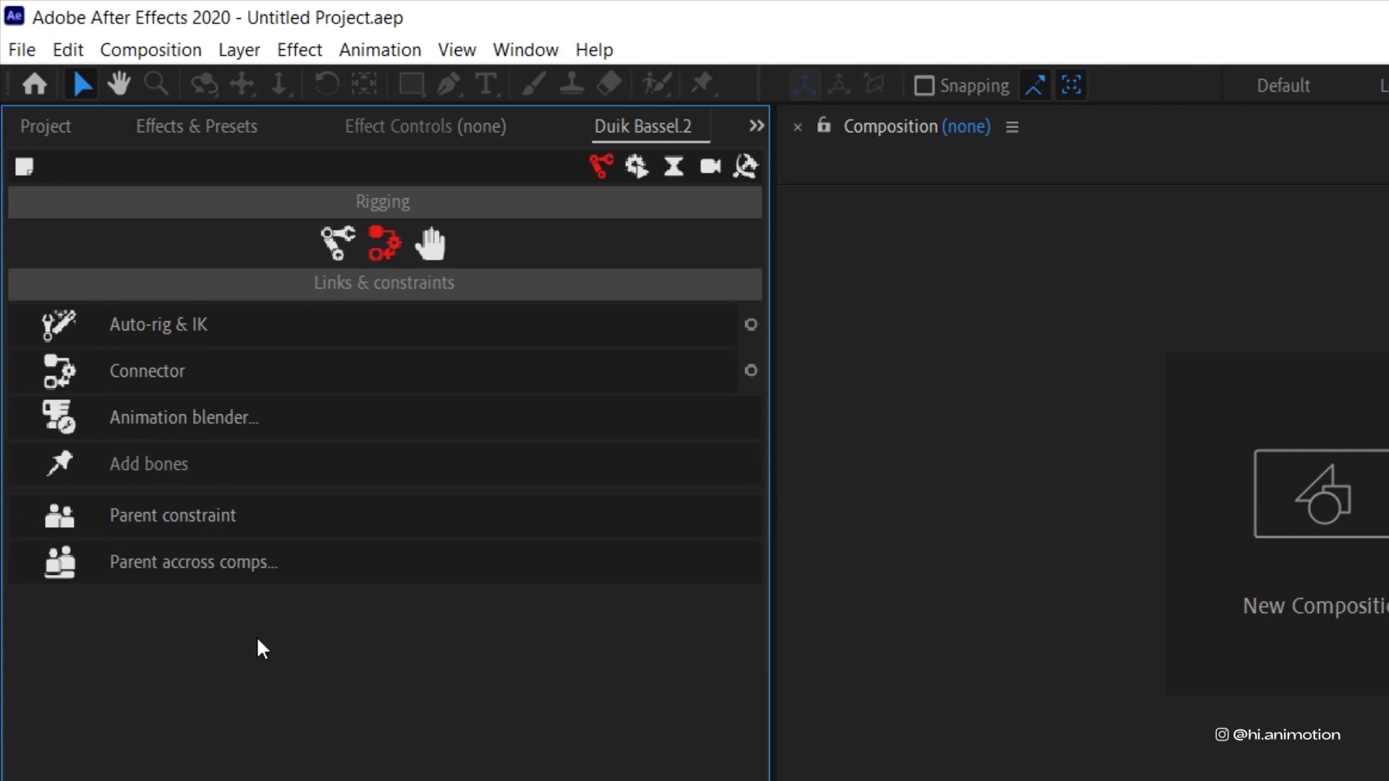
- Browse Duik's Structures and Links & constraints tools, ending on the Controllers tools
left_click(340, 253)
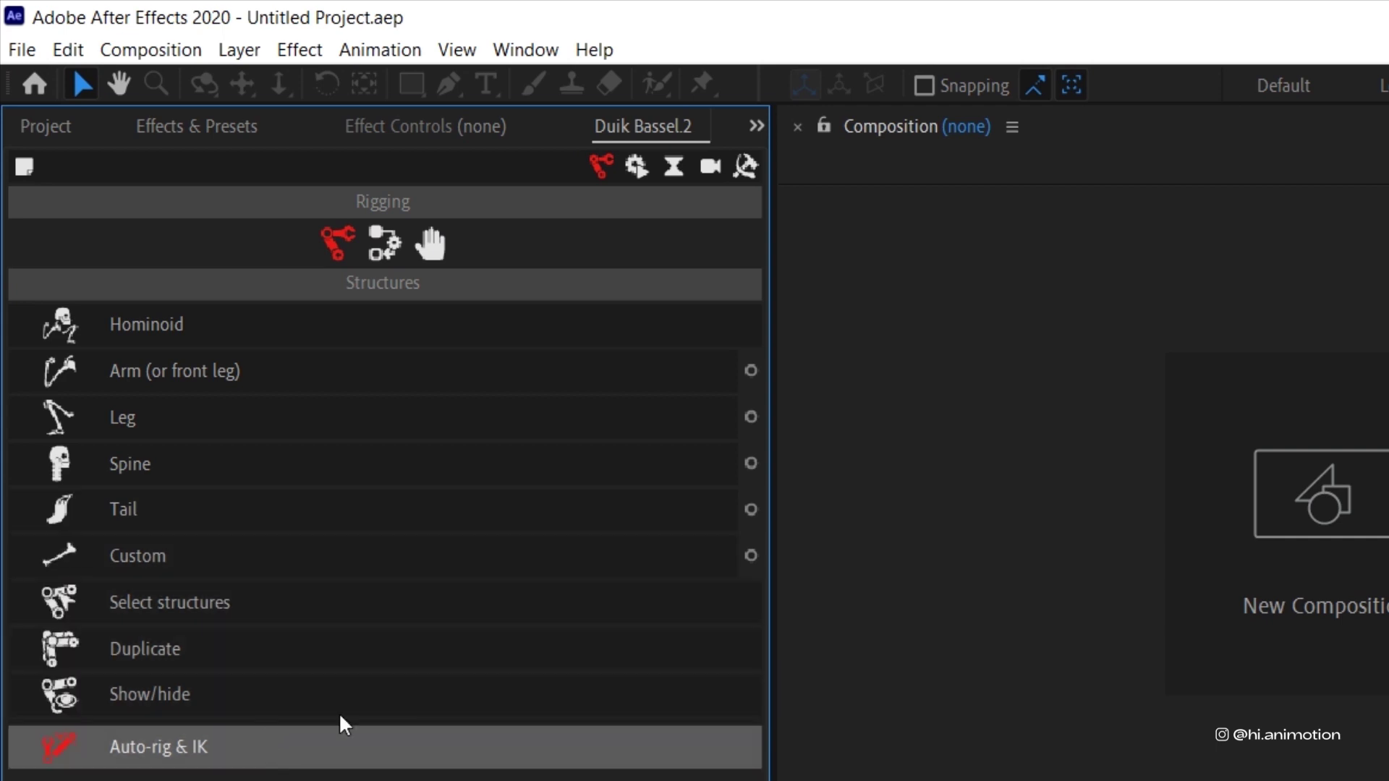
left_click(384, 244)
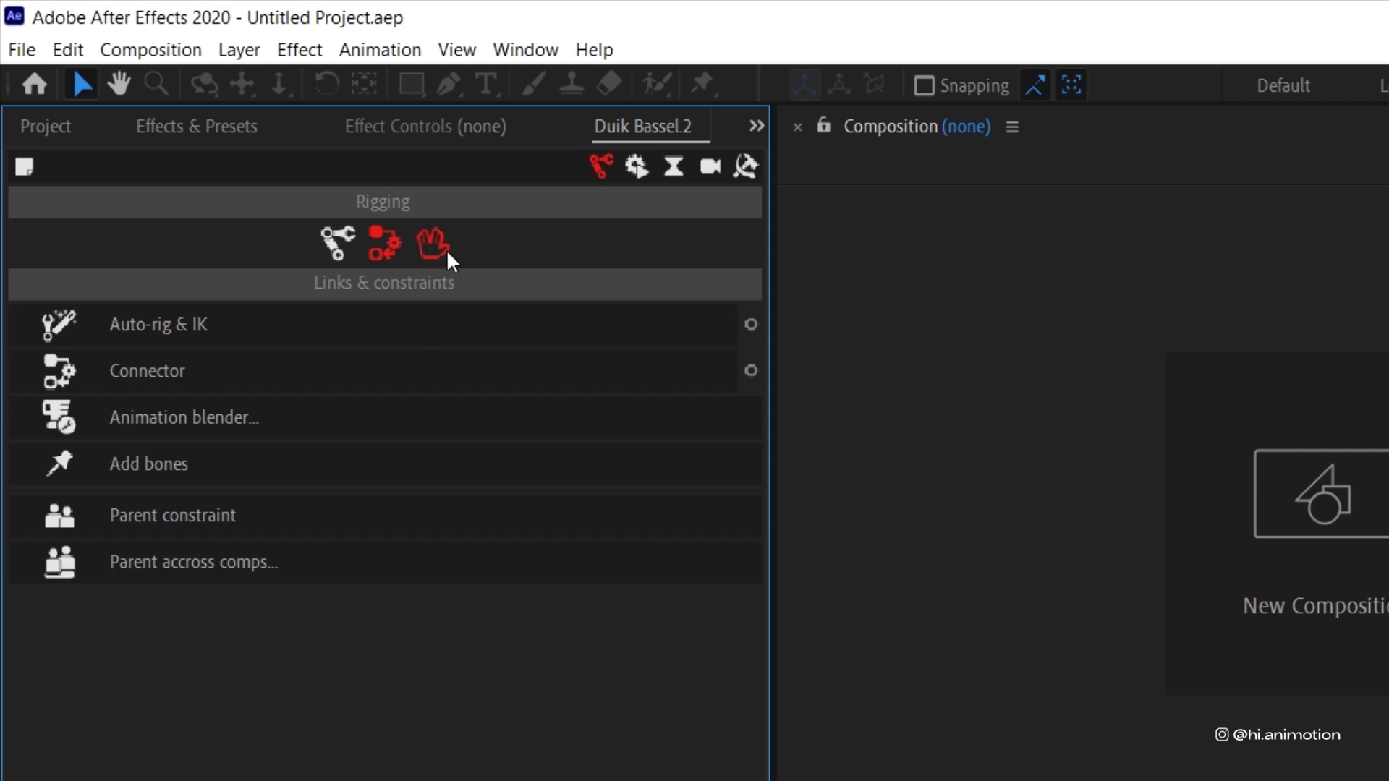
left_click(443, 250)
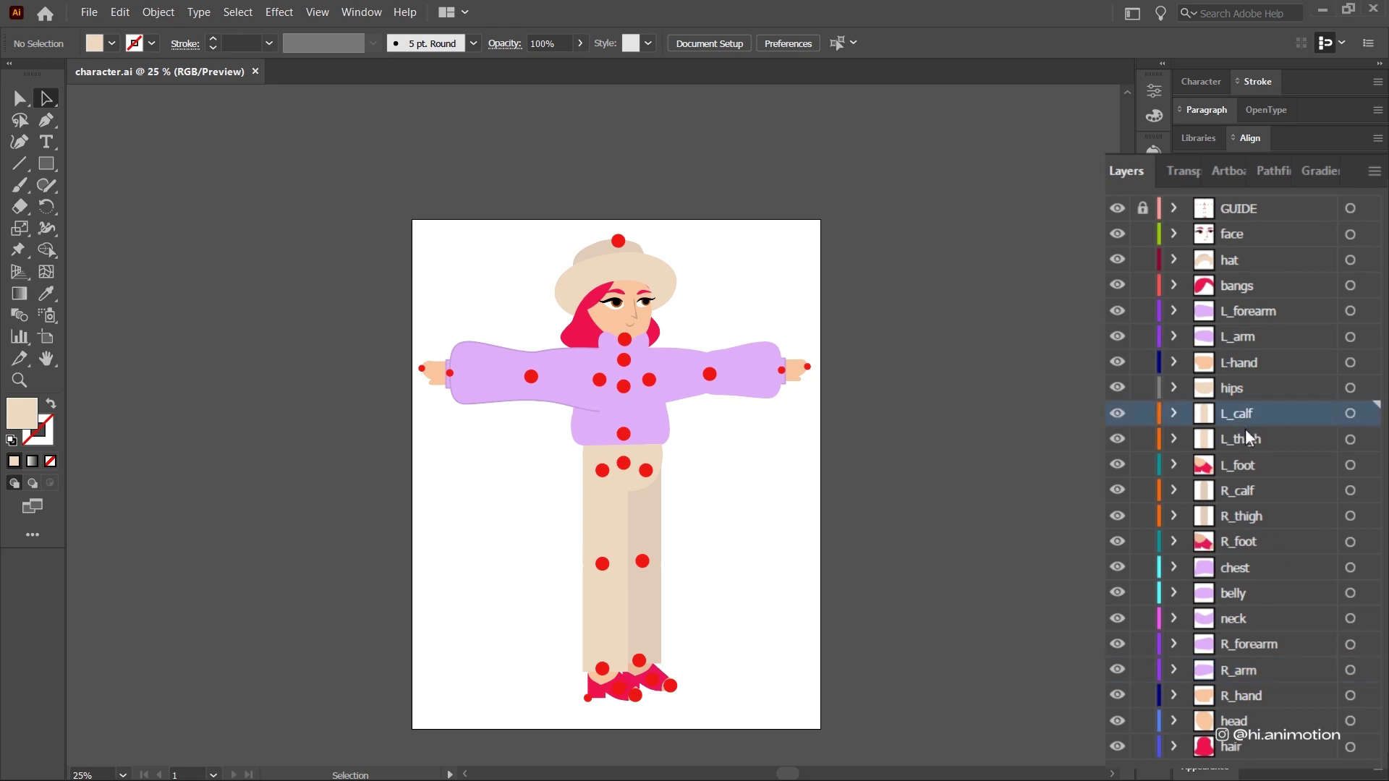
- Select the L_calf layer in Illustrator and toggle the GUIDE layer's visibility off and on
left_click(1241, 416)
left_click(1116, 208)
left_click(1117, 208)
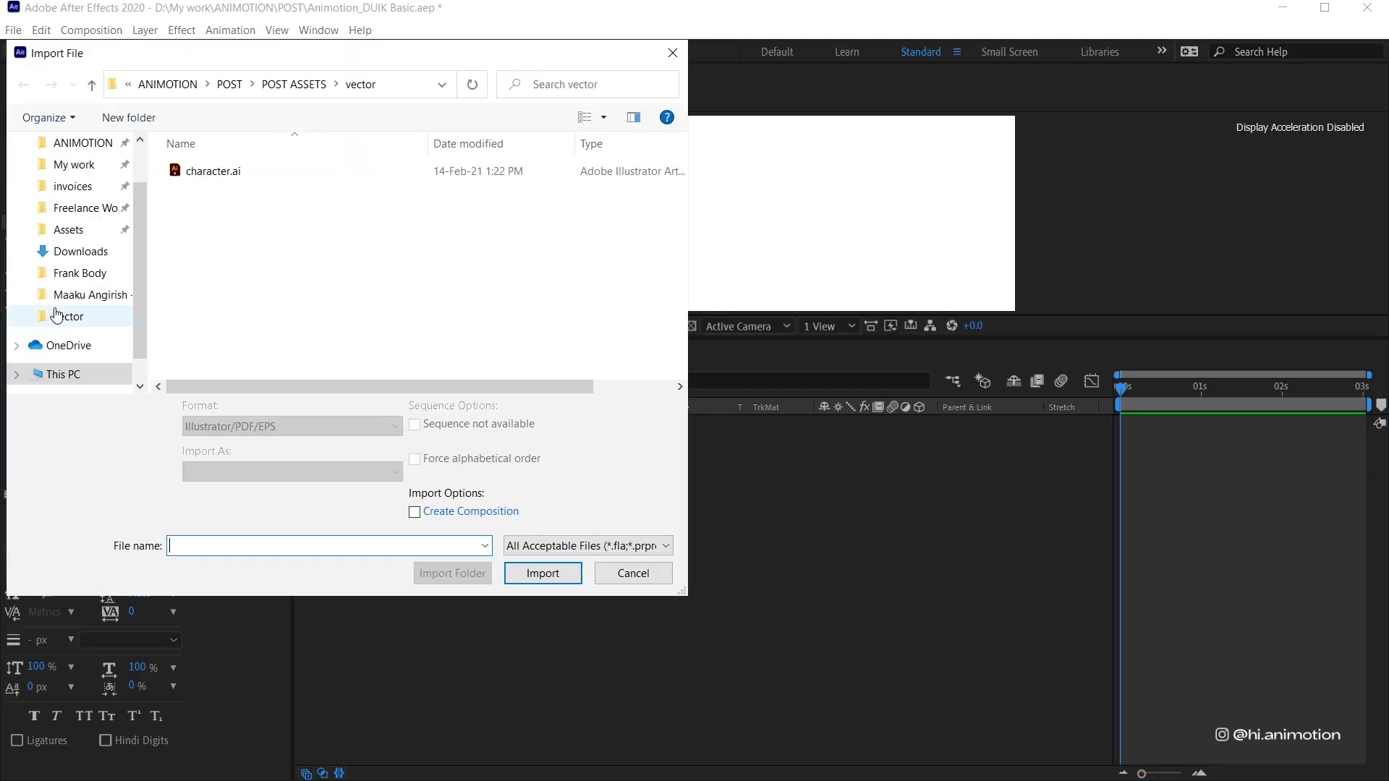
- Import character.ai as Composition - Retain Layer Sizes
left_click(268, 176)
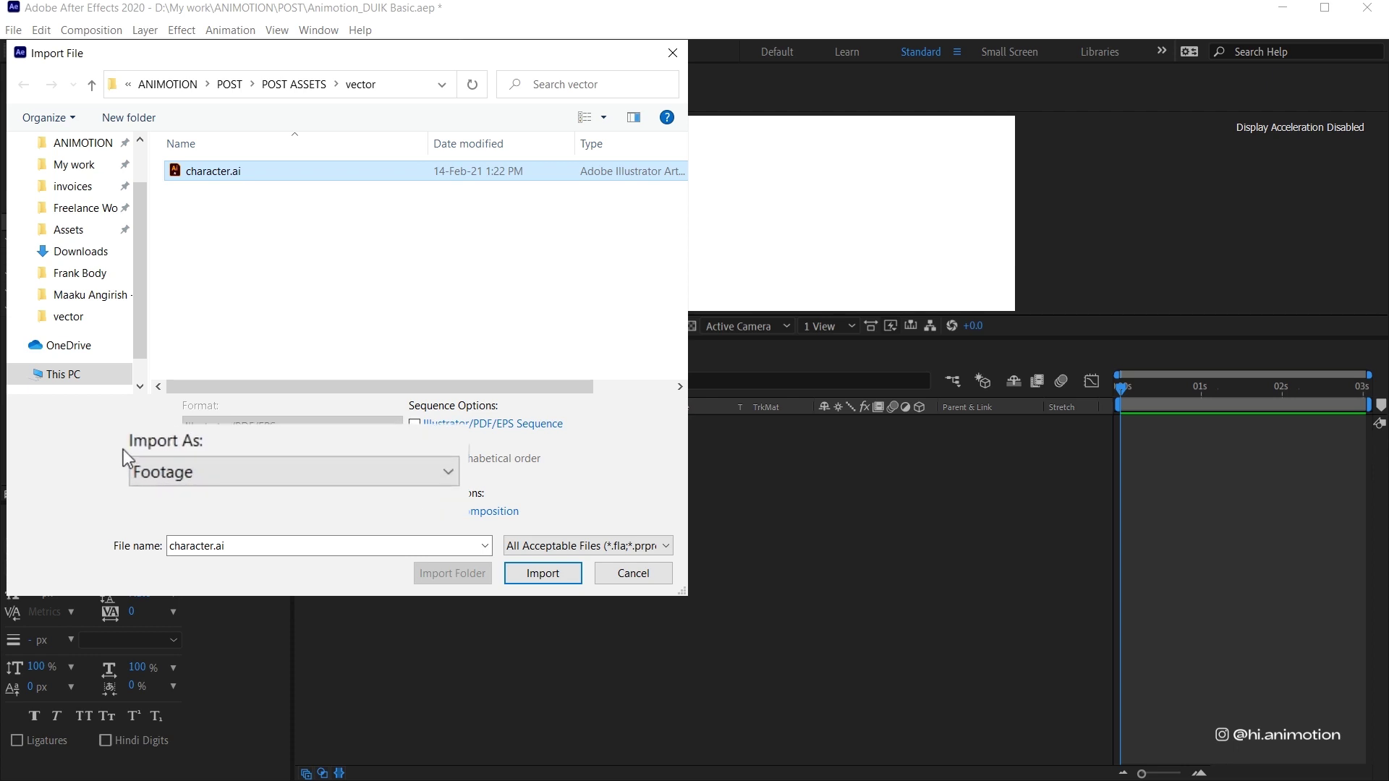
left_click(242, 482)
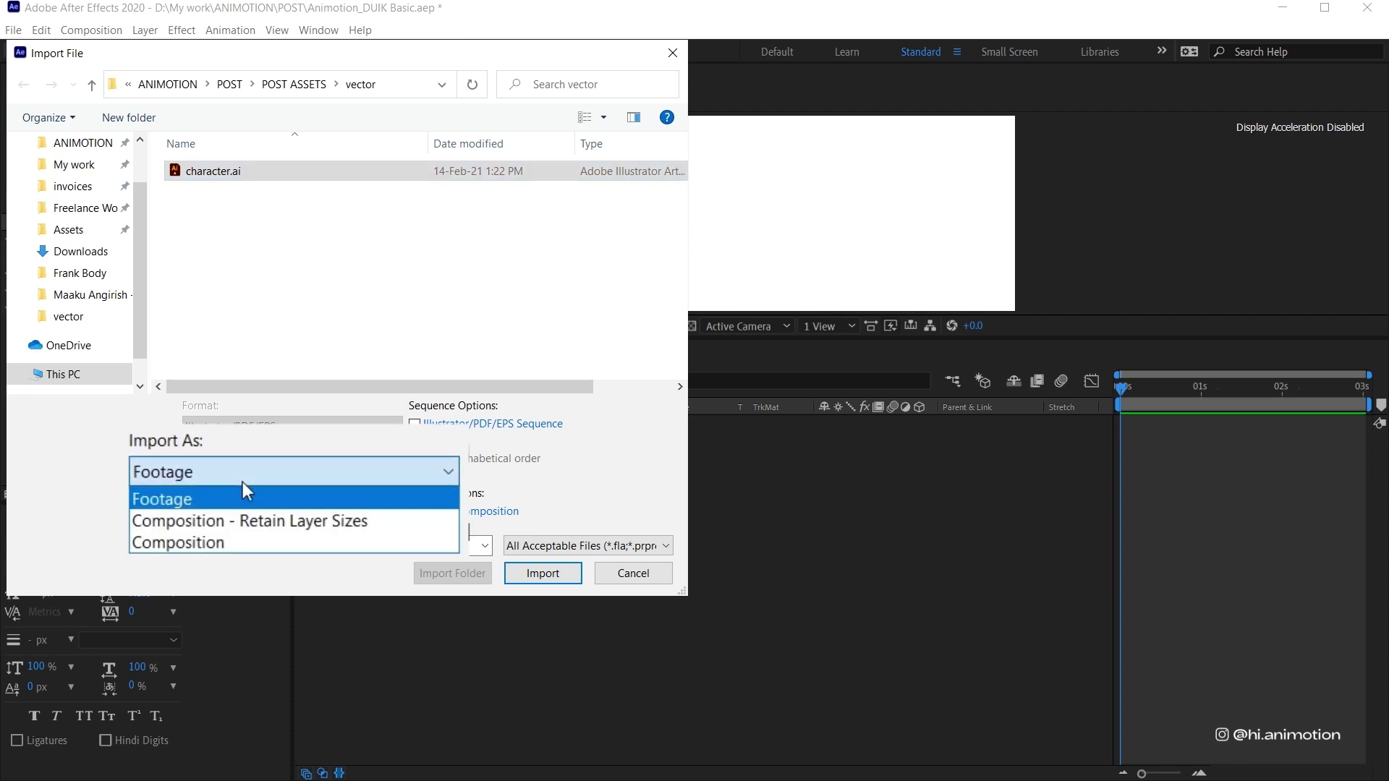
left_click(408, 521)
left_click(542, 573)
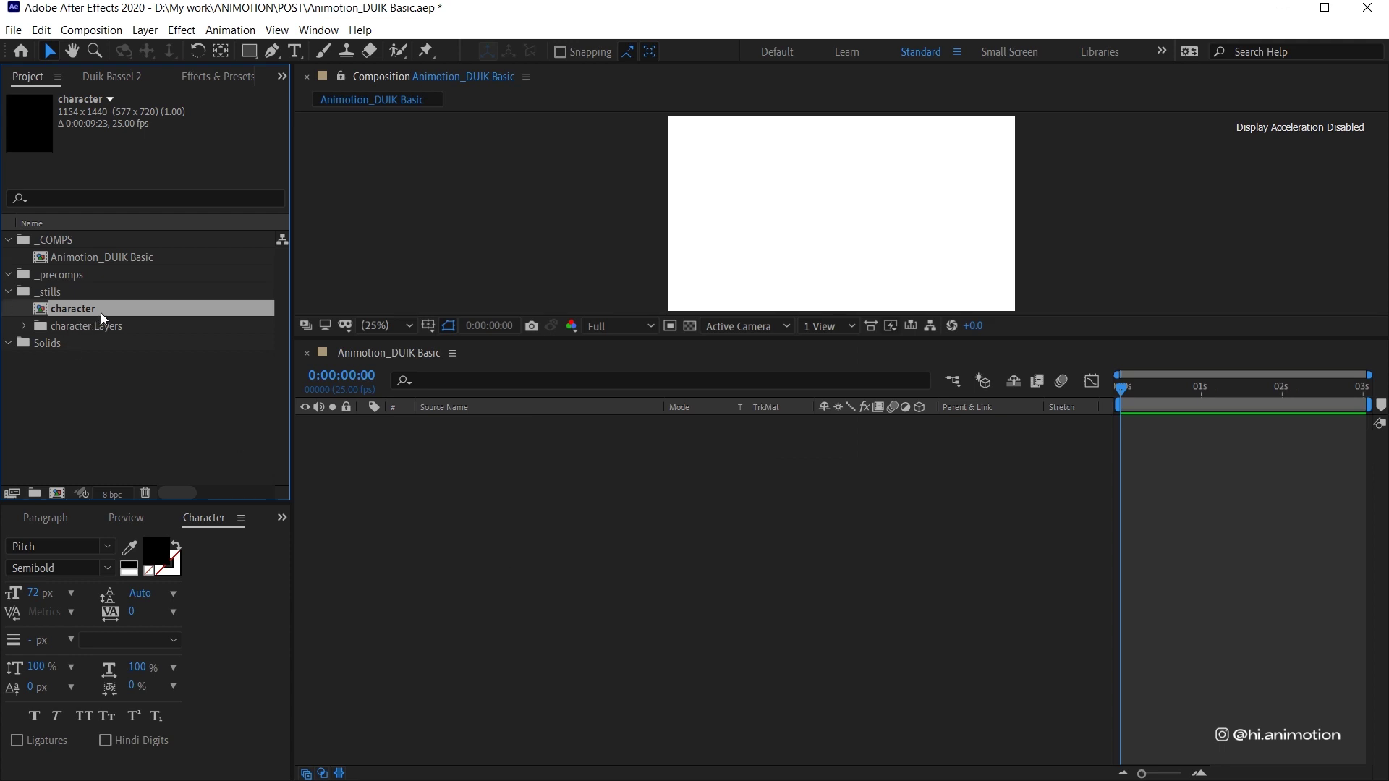
- Drag the character comp into the Animation_DUIK Basic timeline
left_click(25, 328)
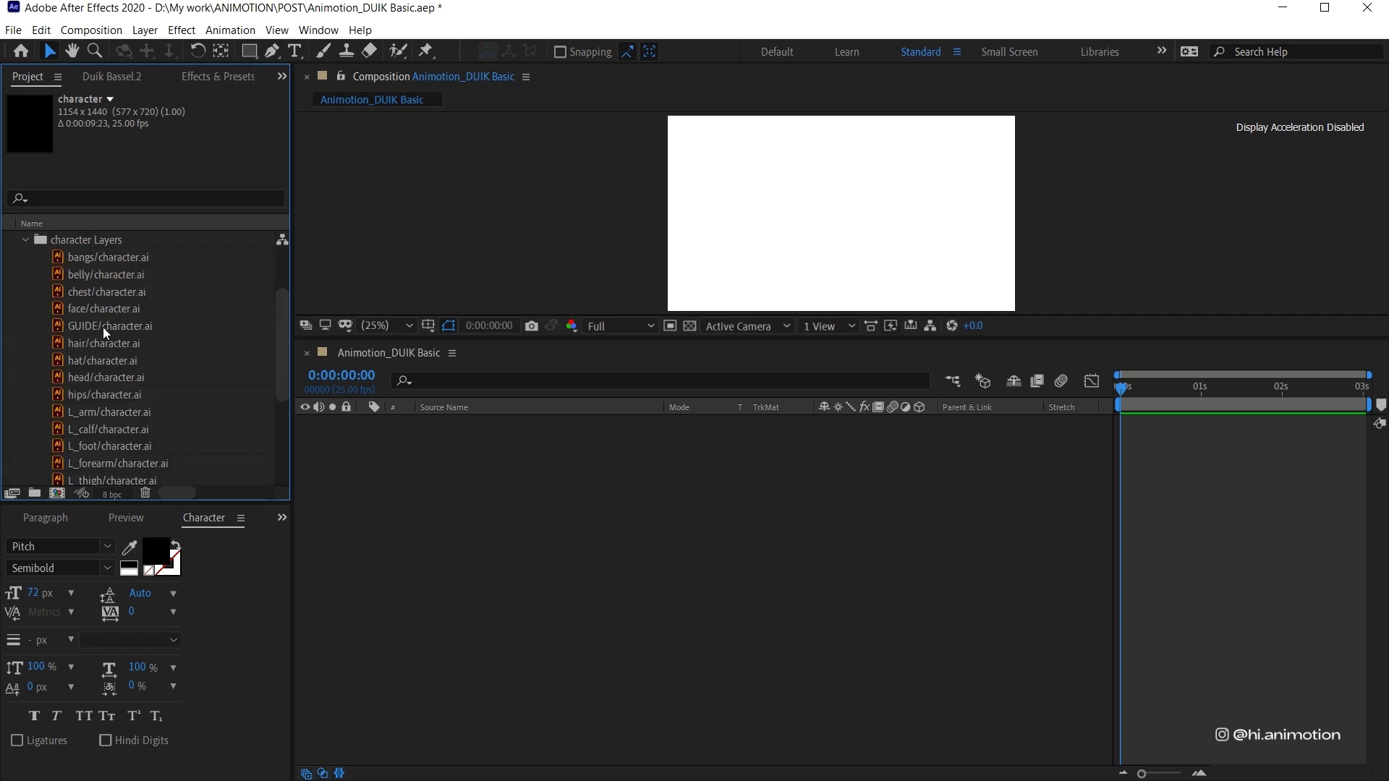
left_click(24, 241)
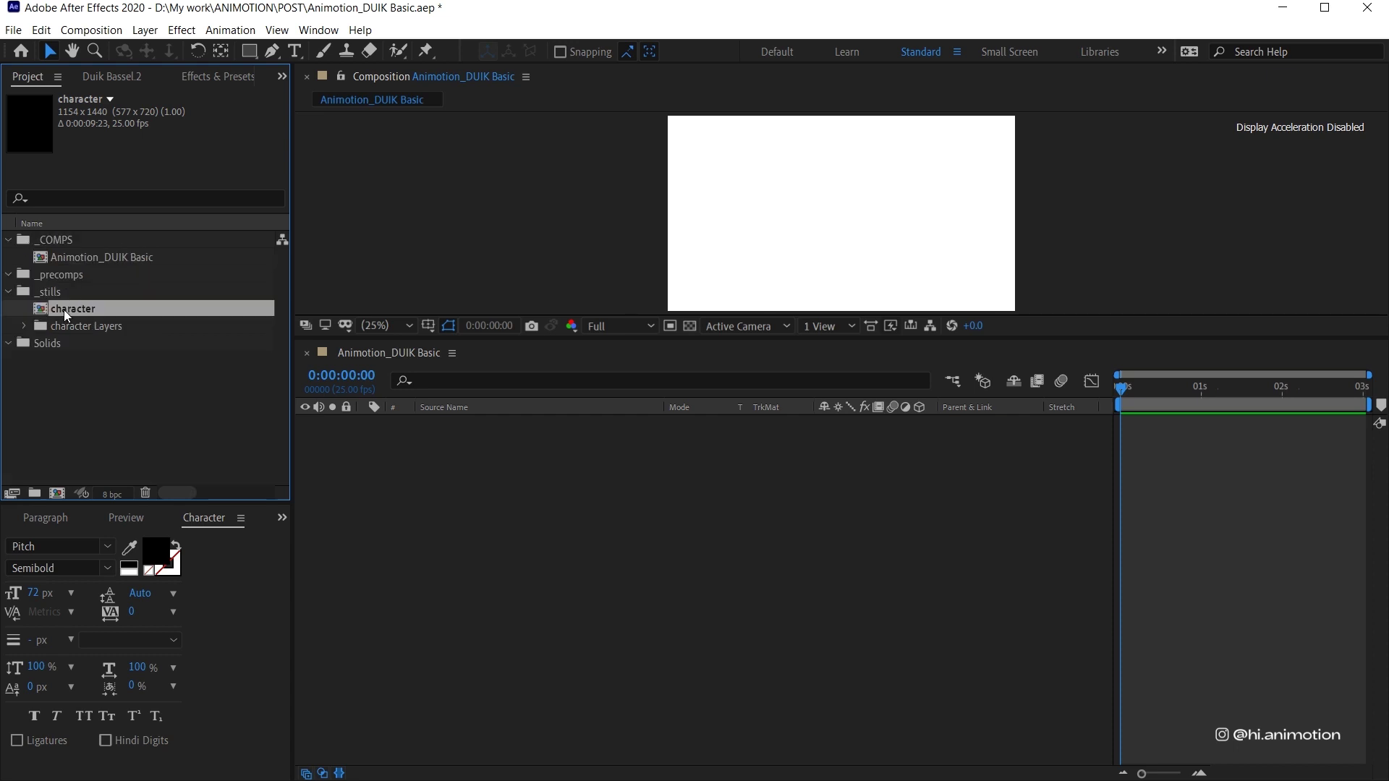
left_click_drag(64, 309, 557, 496)
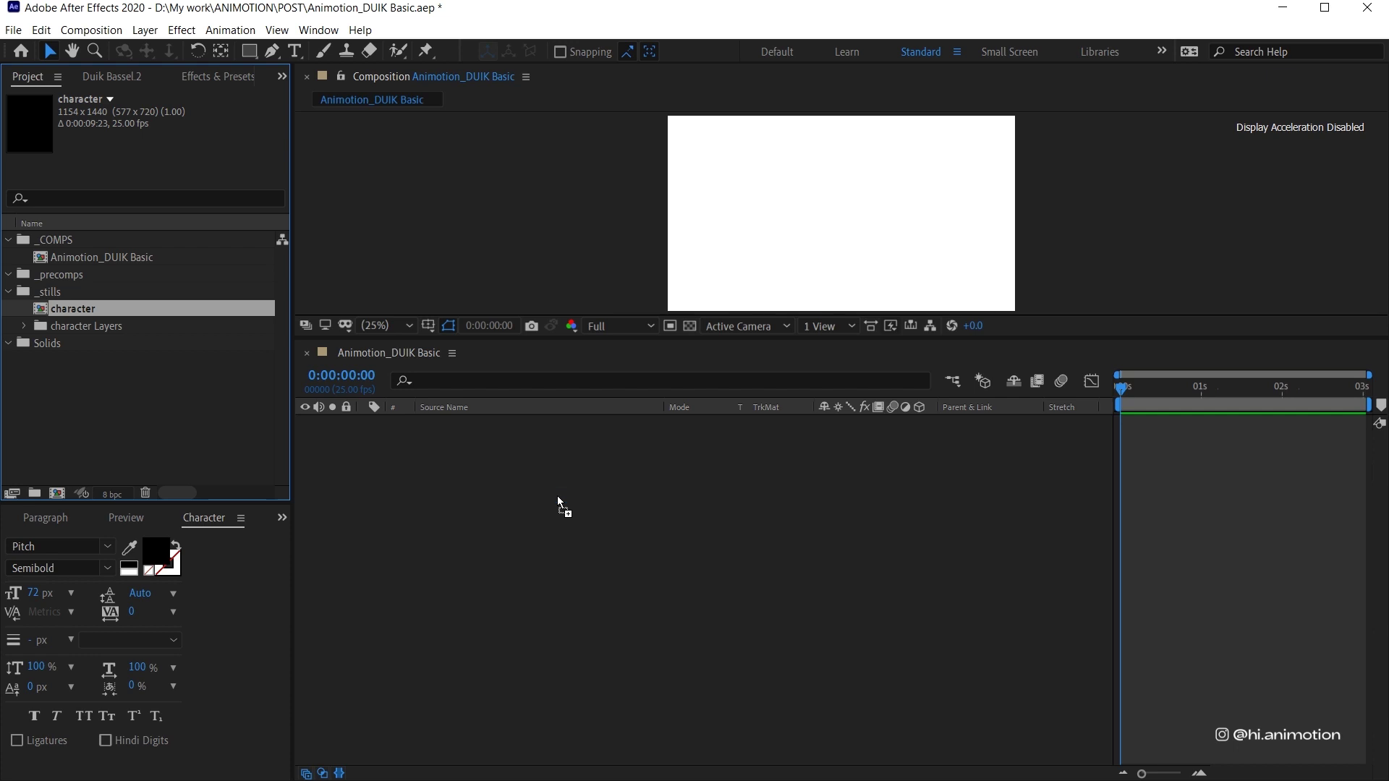
- Scale the character layer to 80% and open the character composition
key("s")
left_click(877, 438)
type("99.9")
key("Return")
type("80")
key("Return")
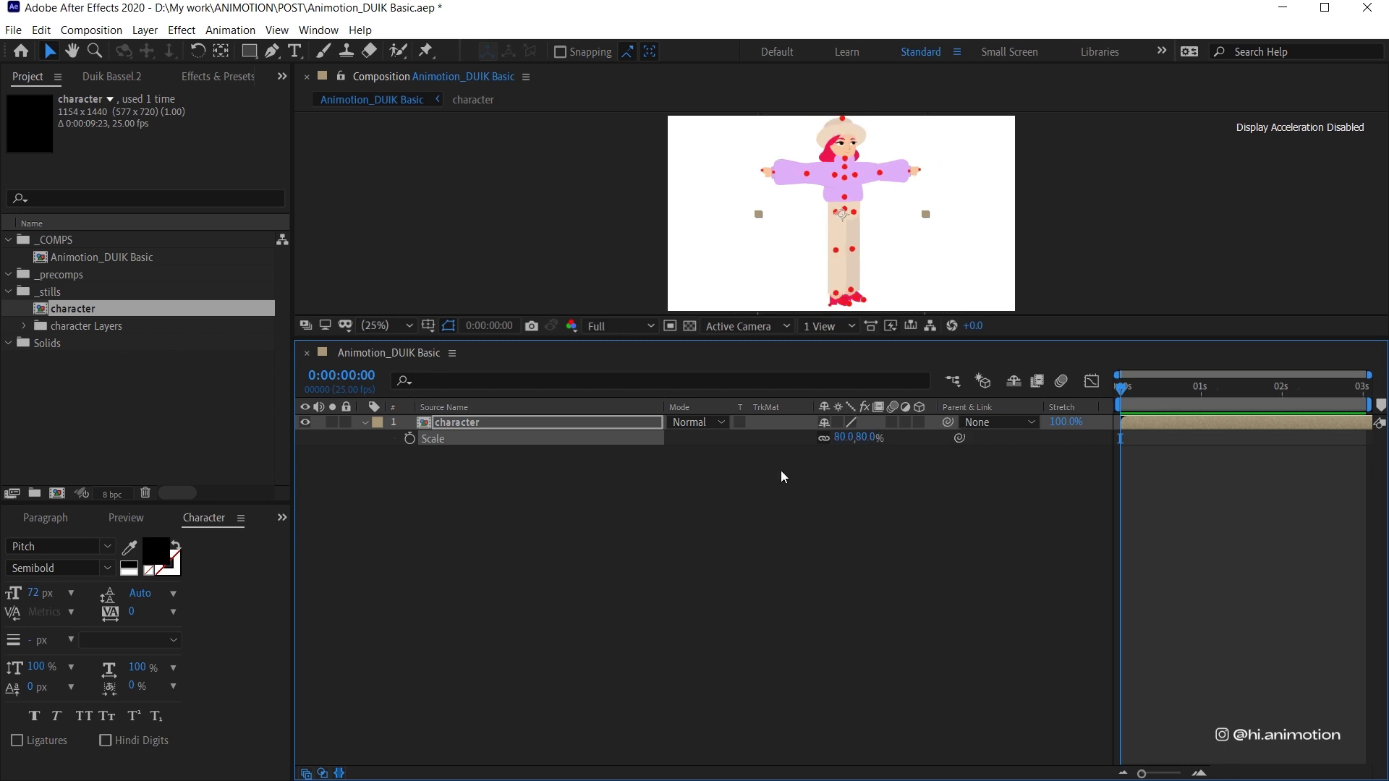
left_click(531, 453)
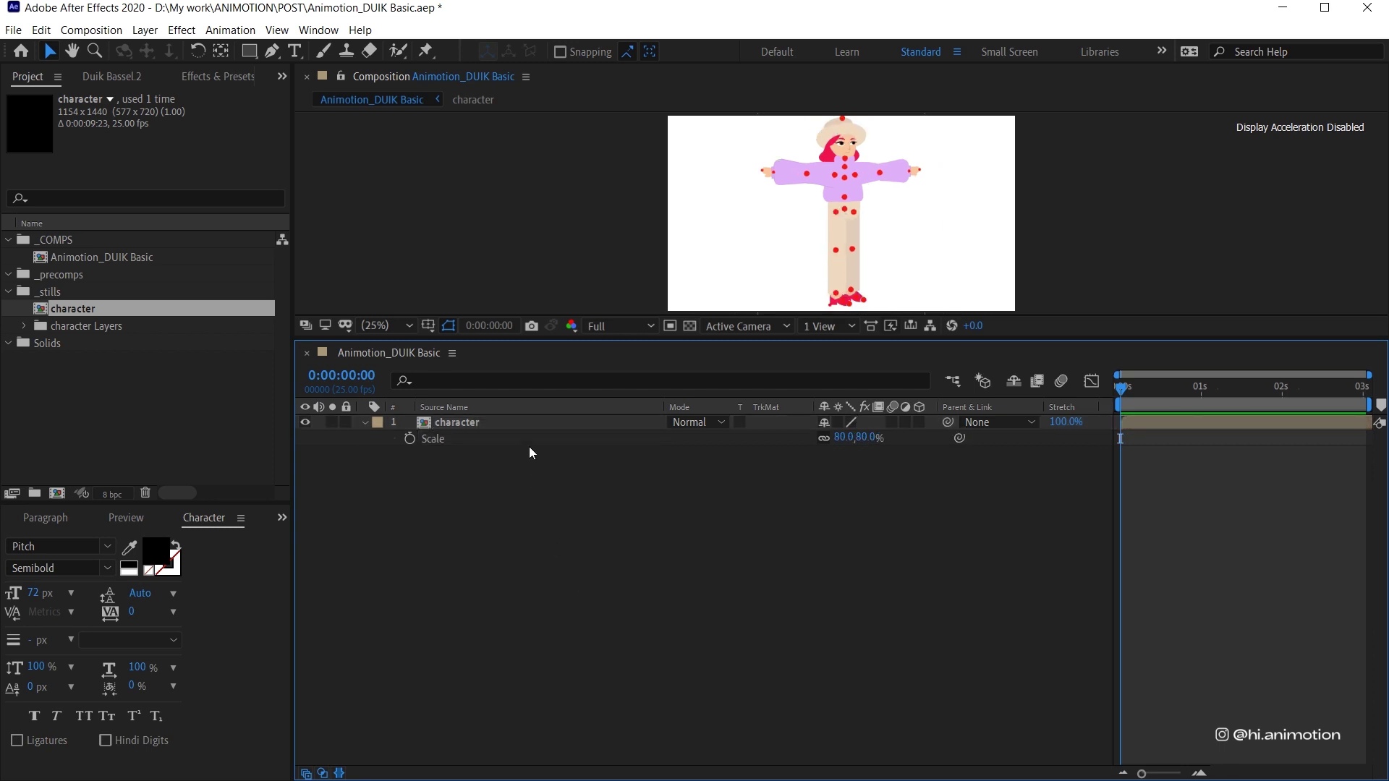
double_click(475, 427)
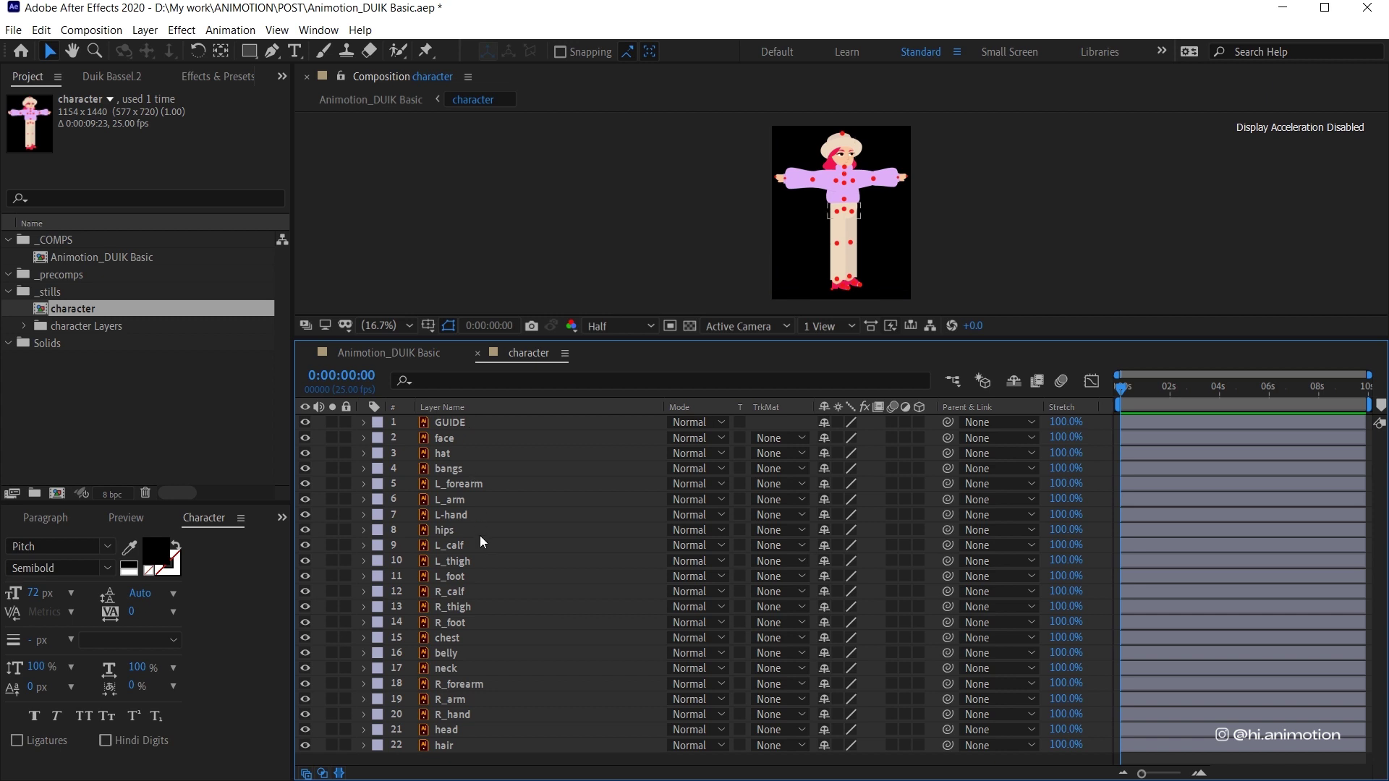
- Label the face, hat, bangs, head and hair layers yellow
left_click(443, 437)
left_click(442, 453, "ctrl")
left_click(449, 468, "ctrl")
left_click(446, 730, "ctrl")
left_click(385, 745, "ctrl")
left_click(378, 745)
left_click(405, 475)
- Label the left arm, hand and leg layers pink
left_click(459, 483)
left_click(452, 514, "shift")
left_click(377, 515)
left_click(414, 457)
left_click(452, 562)
left_click(445, 577, "ctrl")
left_click(449, 546, "ctrl")
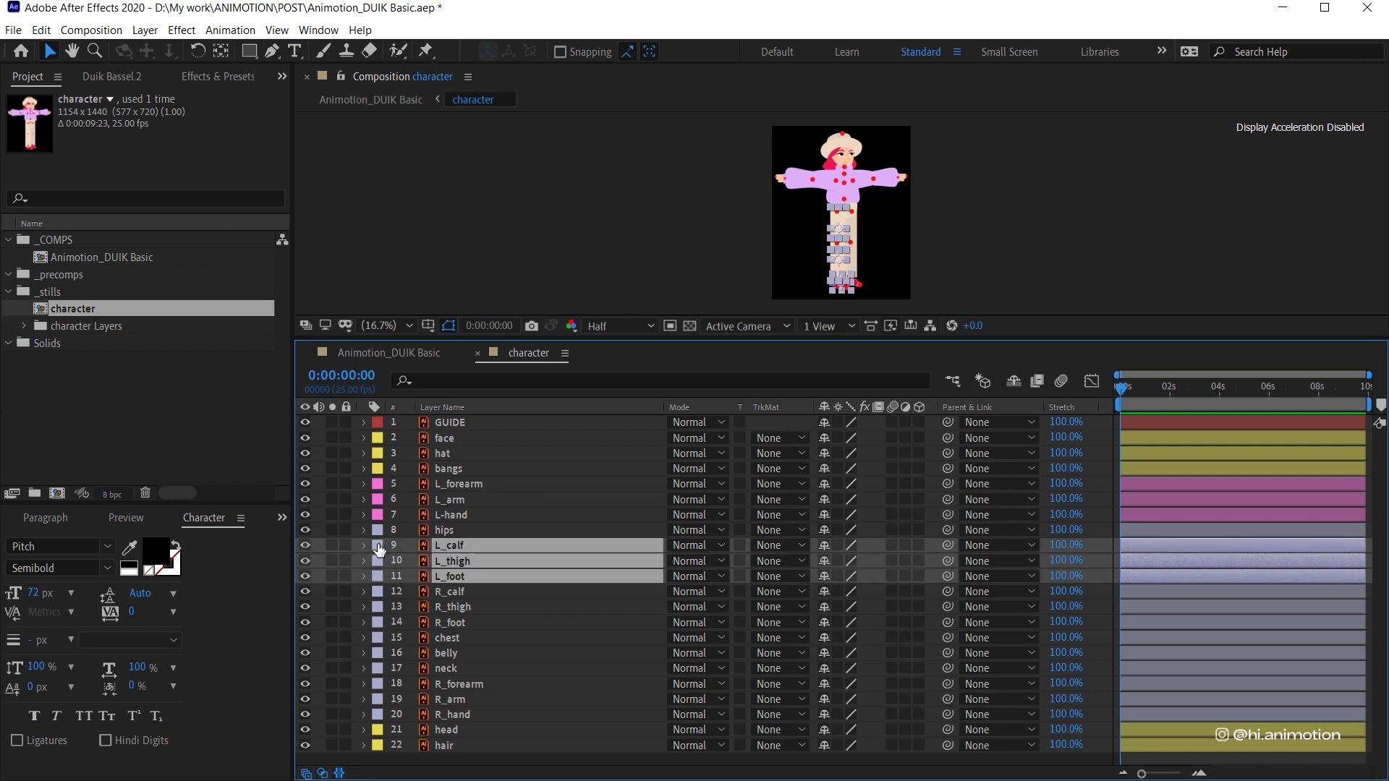
left_click(377, 548)
left_click(409, 336)
- Label the hips, chest, belly and neck layers green
left_click(453, 530)
left_click(447, 637, "ctrl")
left_click(445, 668, "shift")
left_click(377, 668)
left_click(416, 544)
- Label the right arm, hand and leg layers blue
left_click(450, 714)
left_click(459, 684, "shift")
left_click(378, 714)
left_click(418, 576)
left_click(454, 622)
left_click(456, 607, "ctrl")
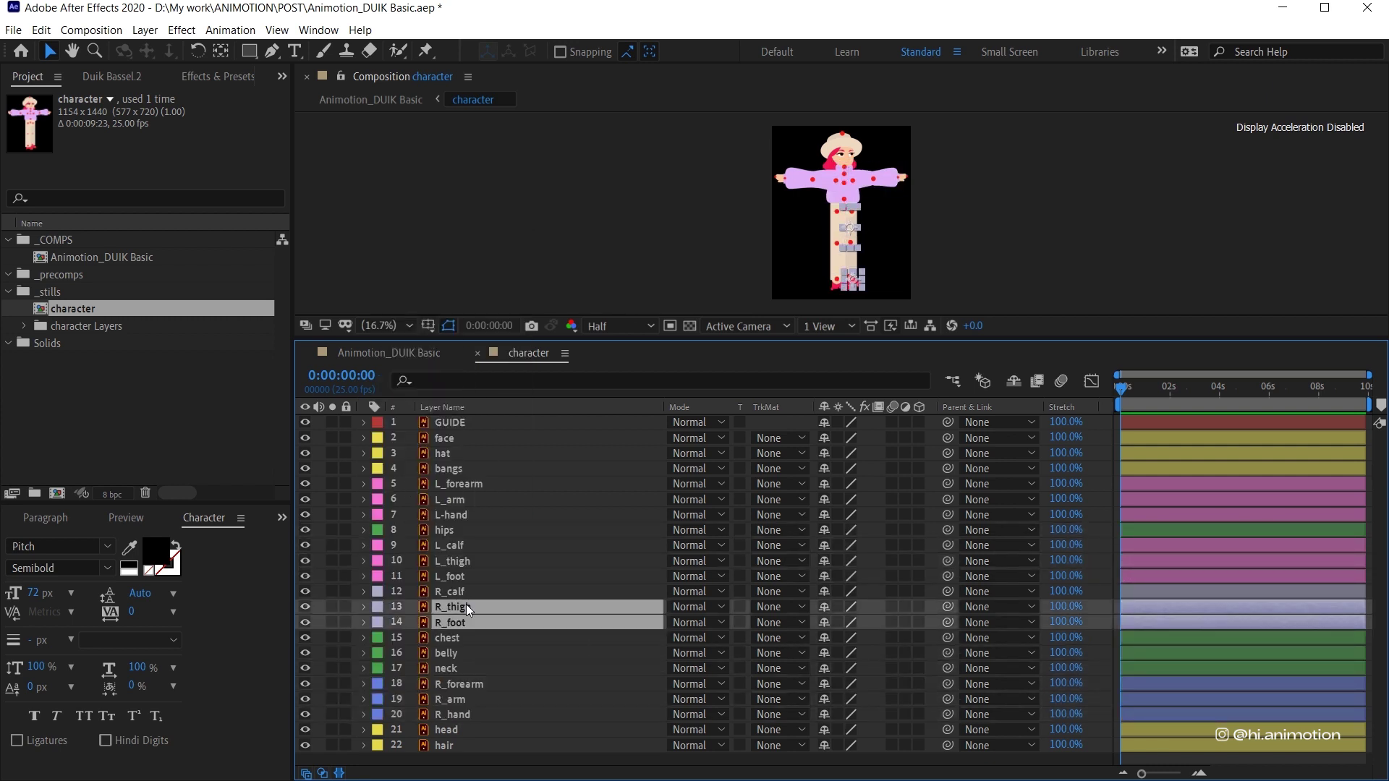
left_click(449, 591, "ctrl")
left_click(378, 591)
left_click(416, 443)
left_click(451, 514)
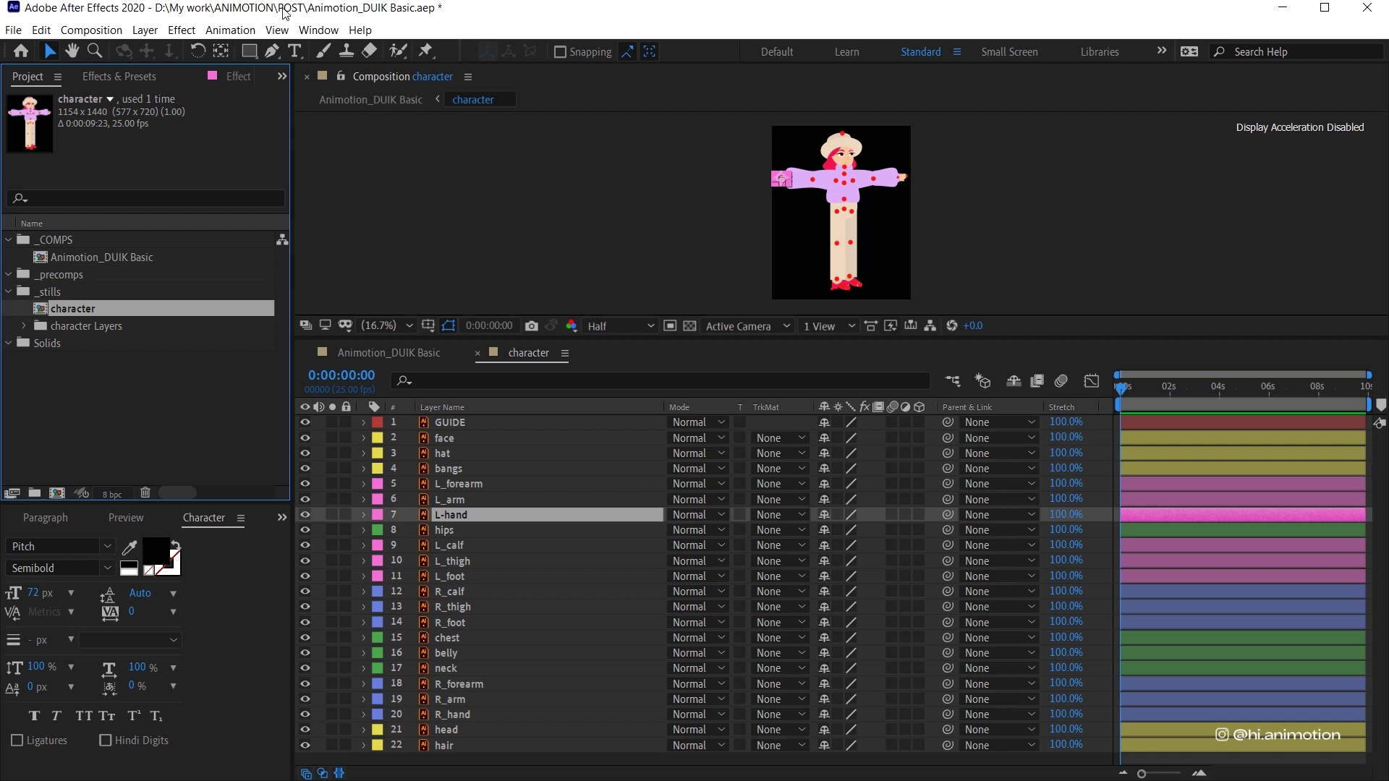
- Open the Duik Bassel.2.jsx panel from the Window menu
left_click(336, 36)
scroll(369, 723, "down", 2)
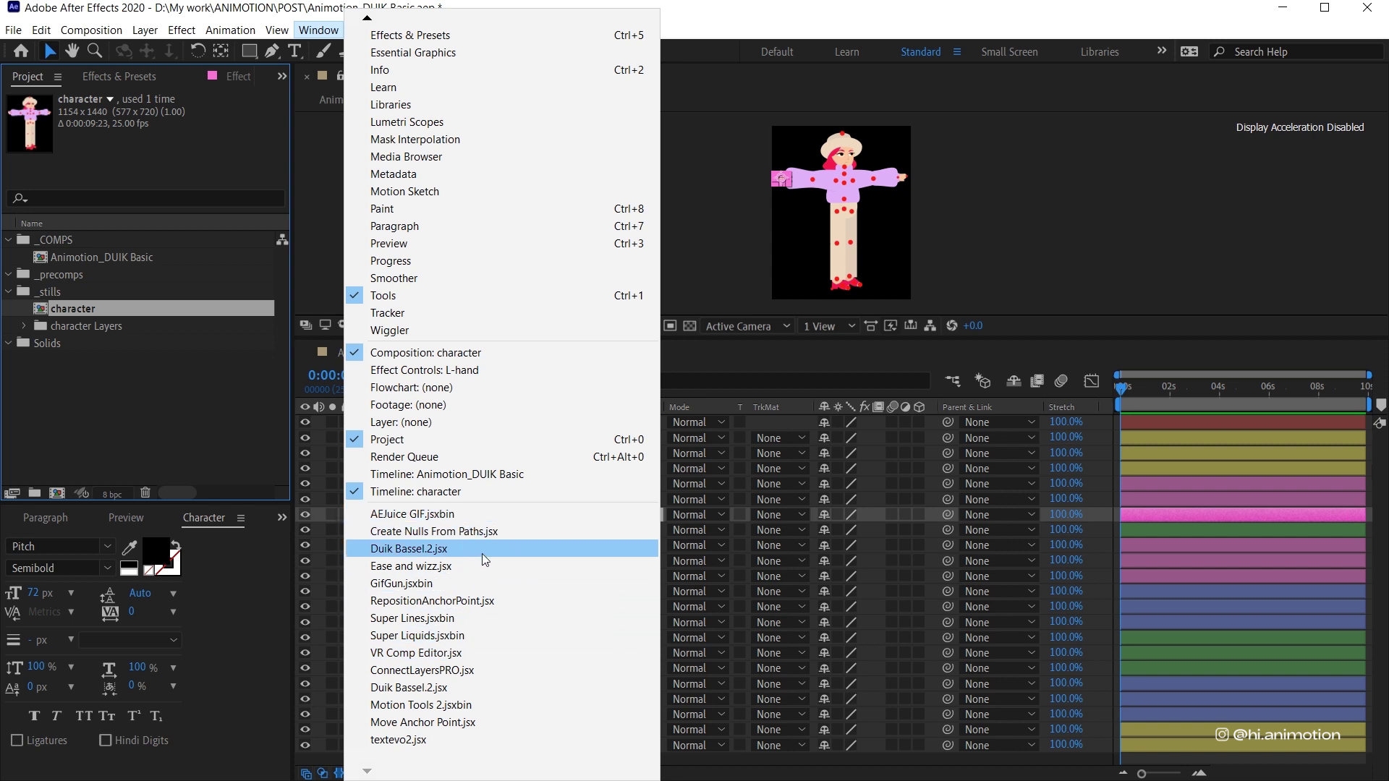
left_click(482, 553)
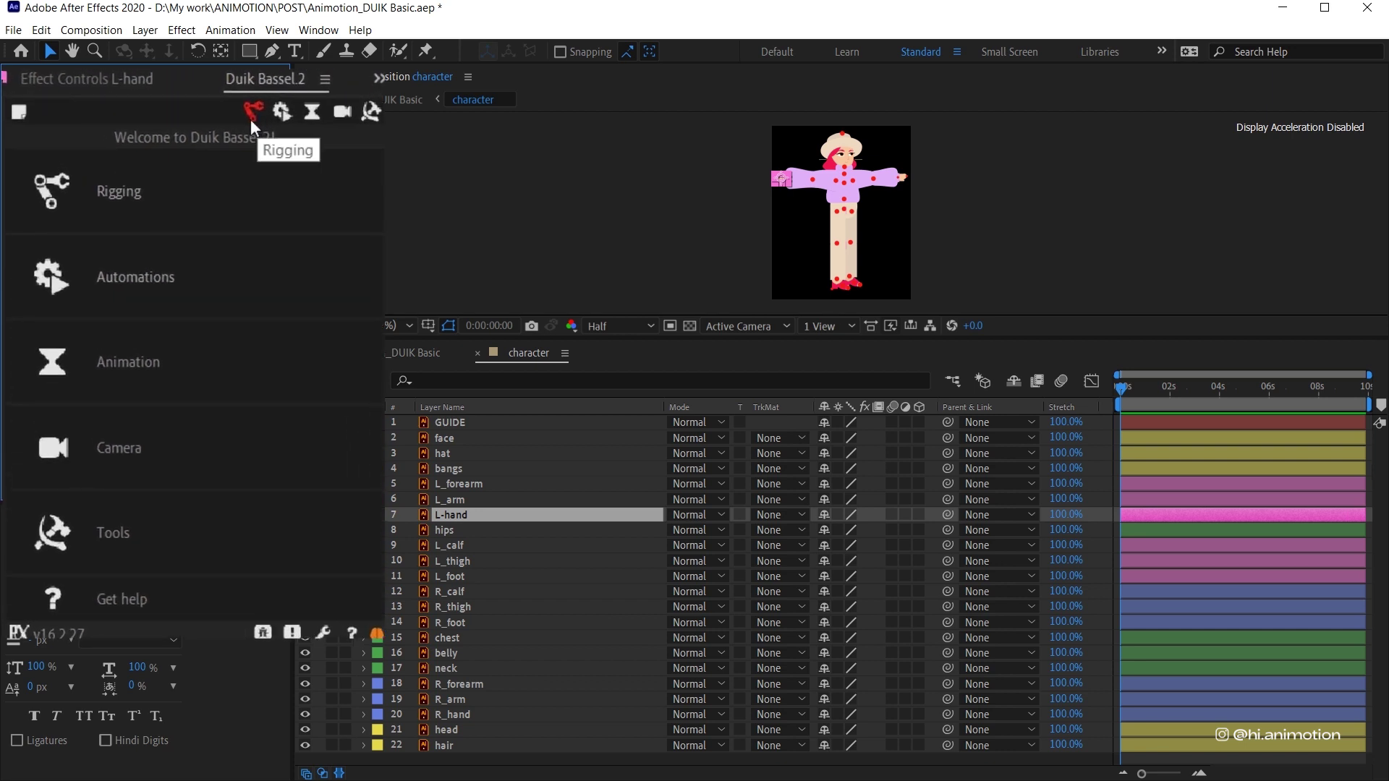
- Create a Duik Hominoid structure via Rigging > Create structures
left_click(251, 119)
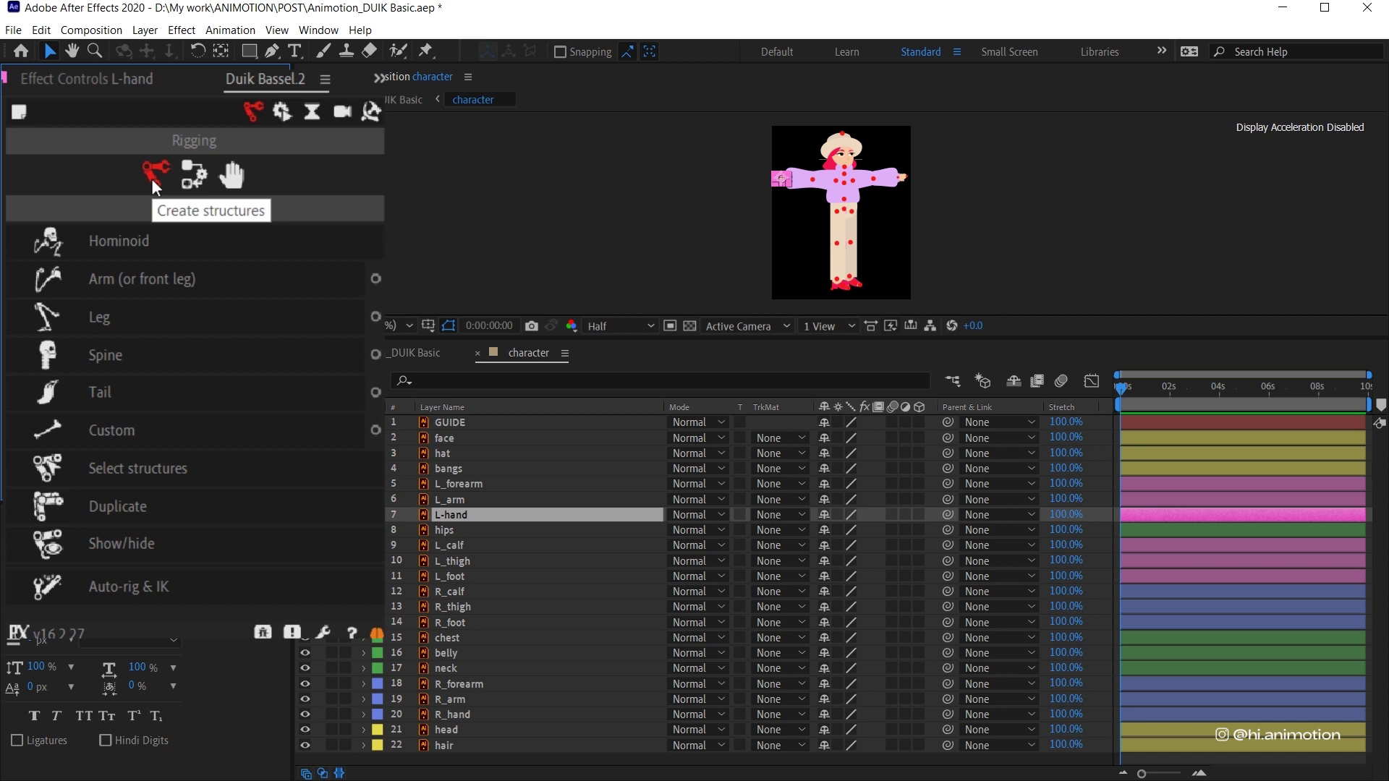
left_click(152, 181)
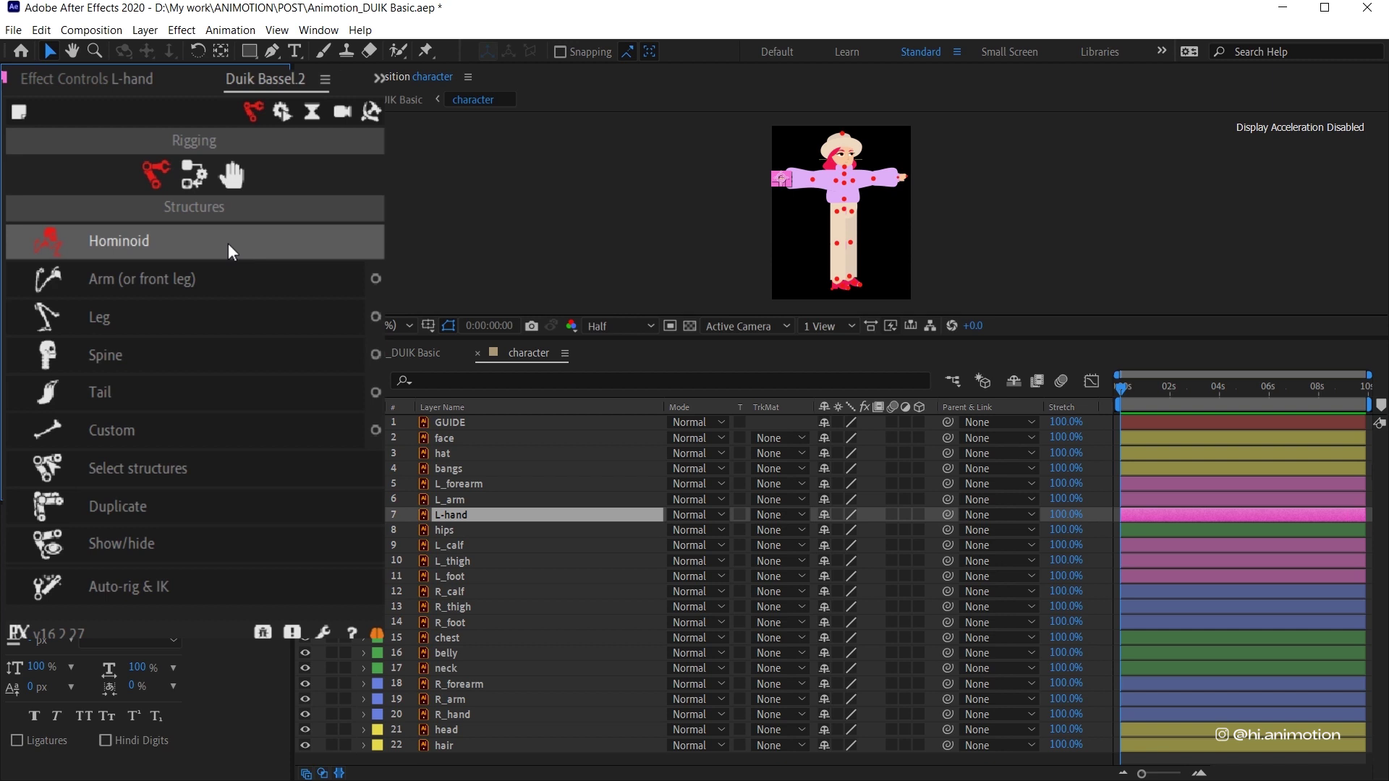
left_click(228, 243)
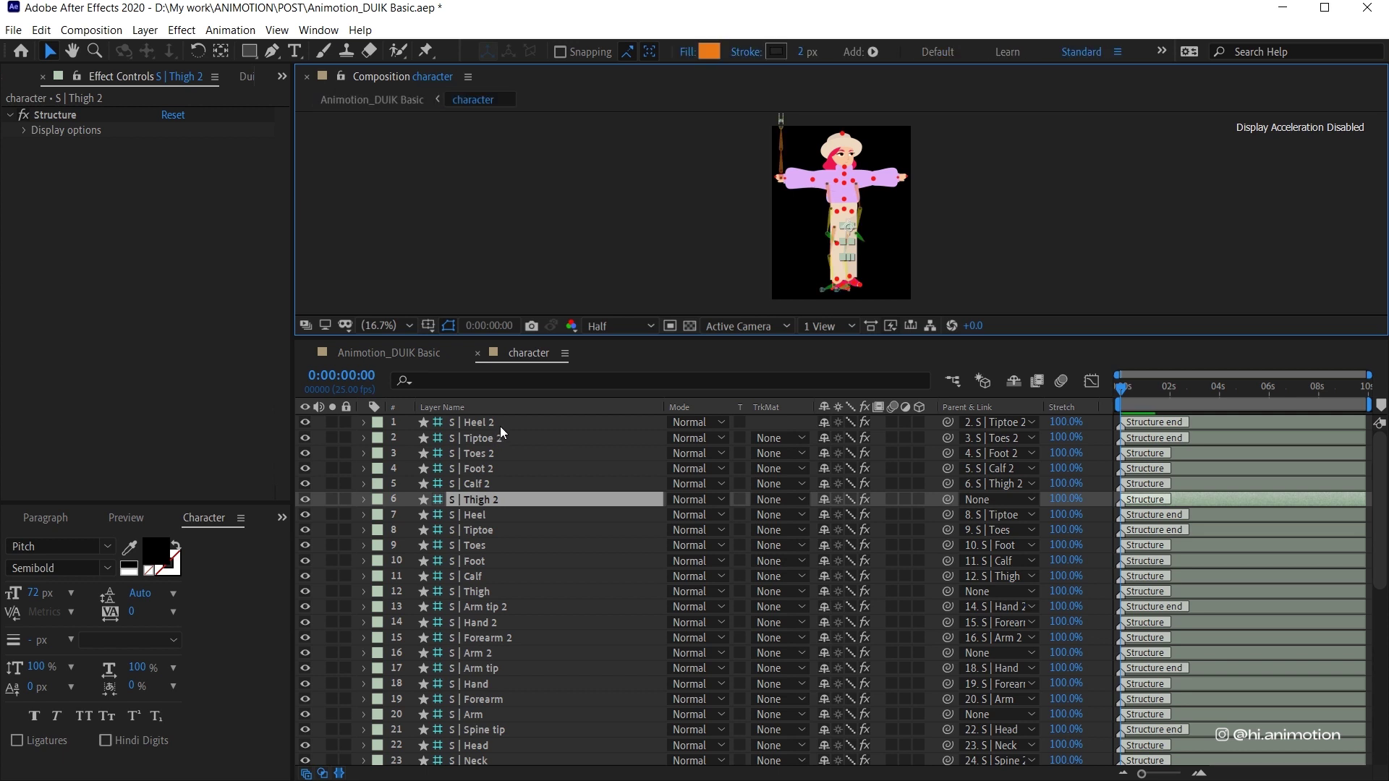
- Zoom to 100% on S | Hips, enlarge the viewer, and pan to the torso and arms
scroll(519, 572, "down", 2)
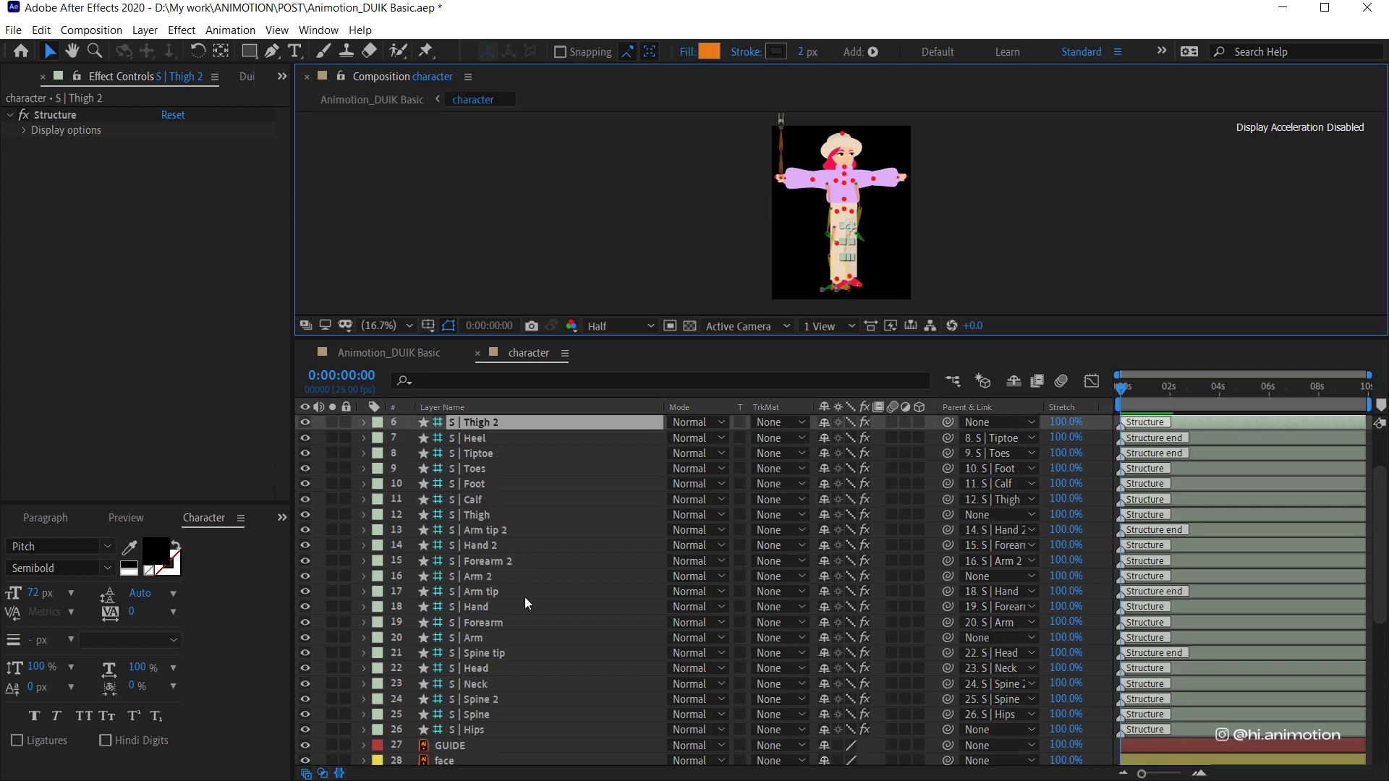
left_click(479, 728)
scroll(502, 598, "up", 2)
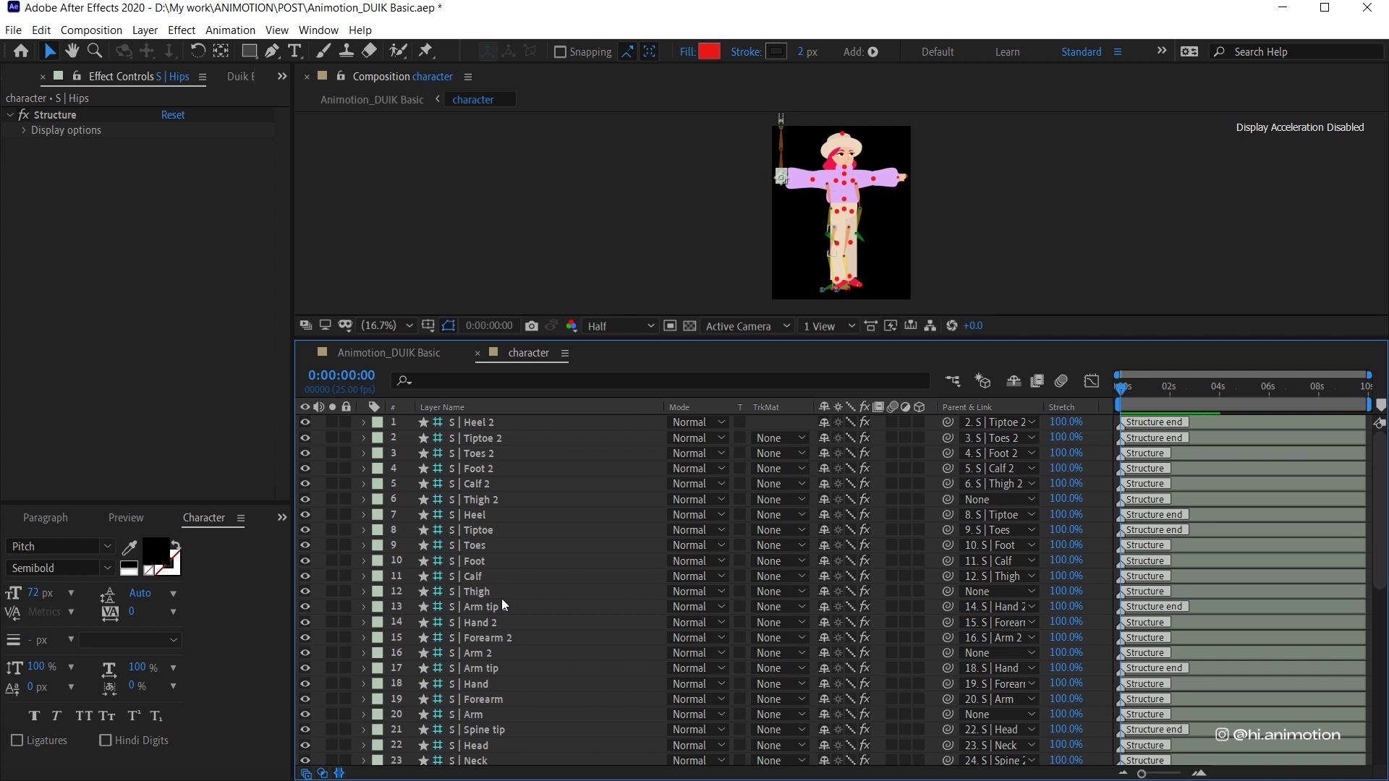
key("slash")
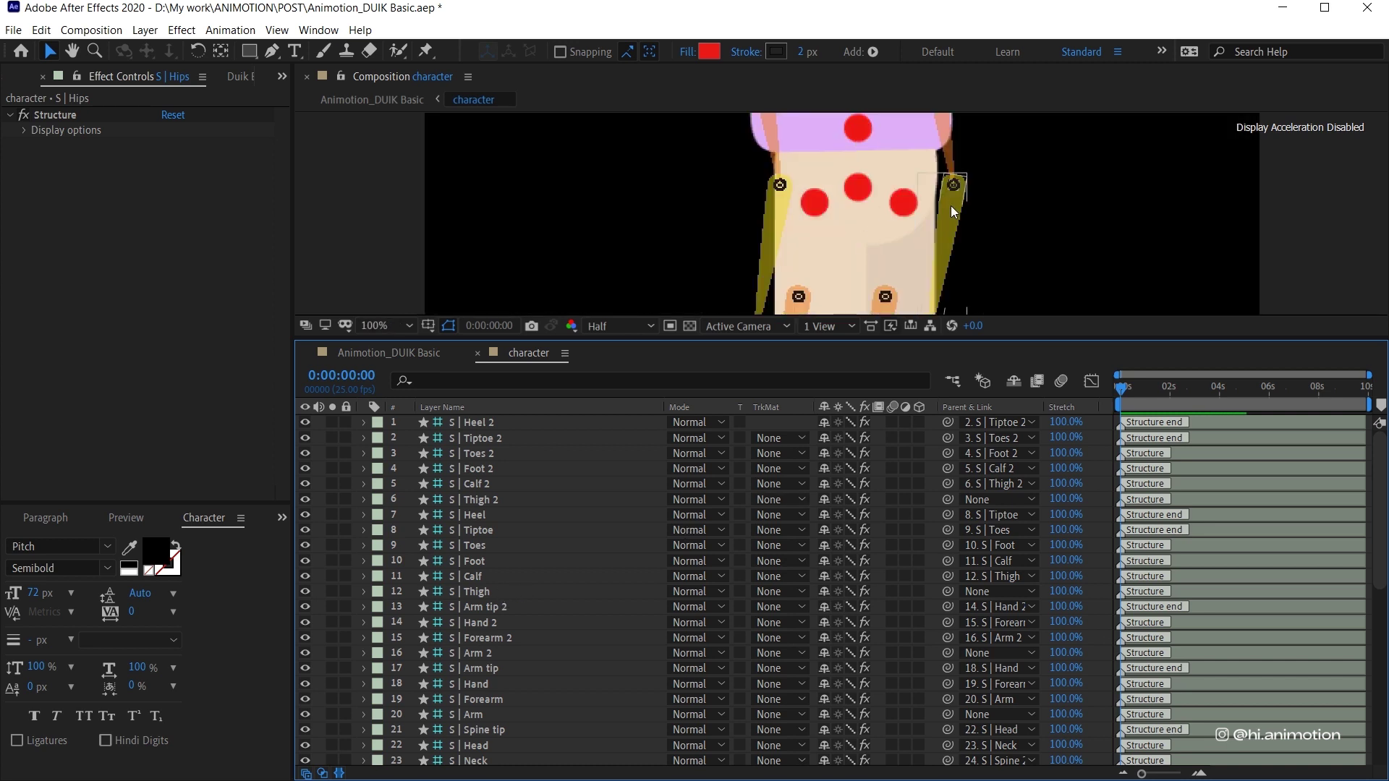
scroll(502, 689, "down", 5)
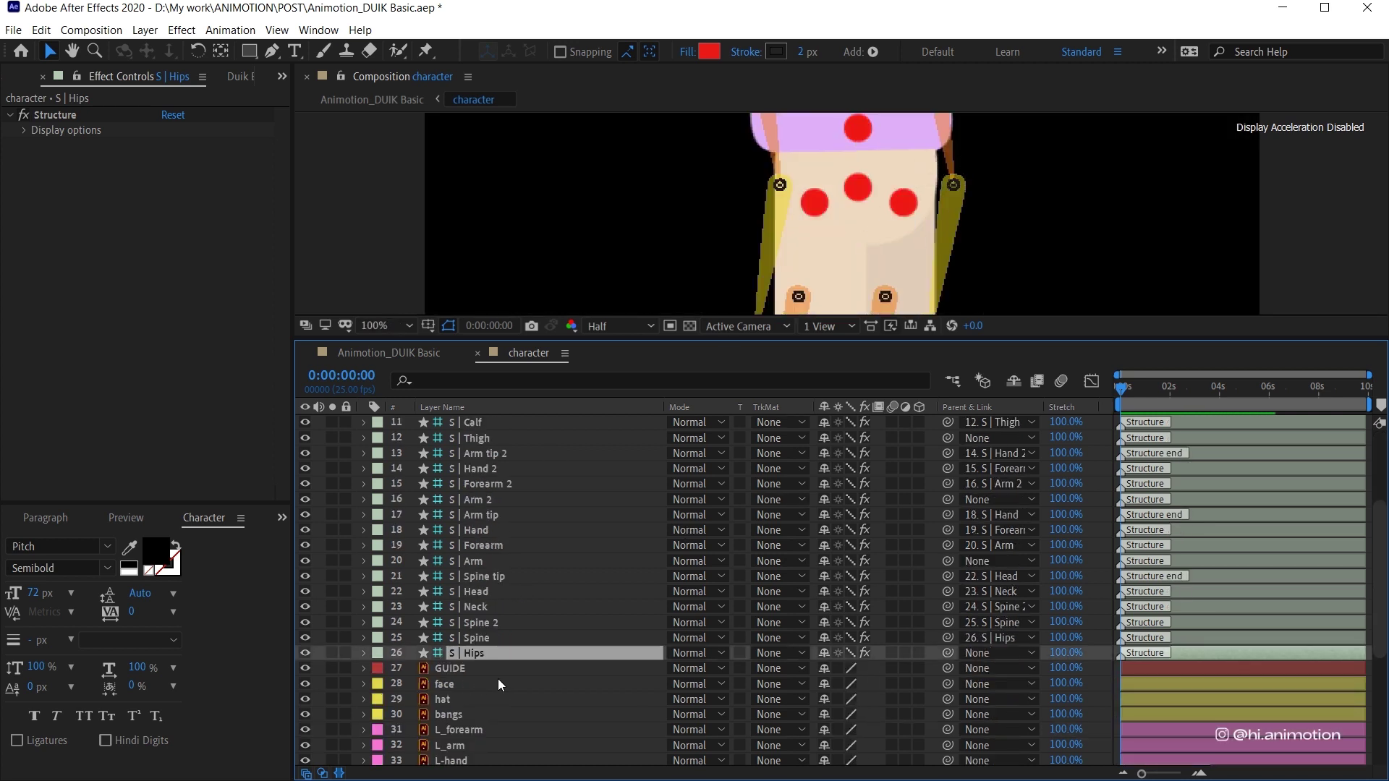
left_click_drag(779, 339, 780, 463)
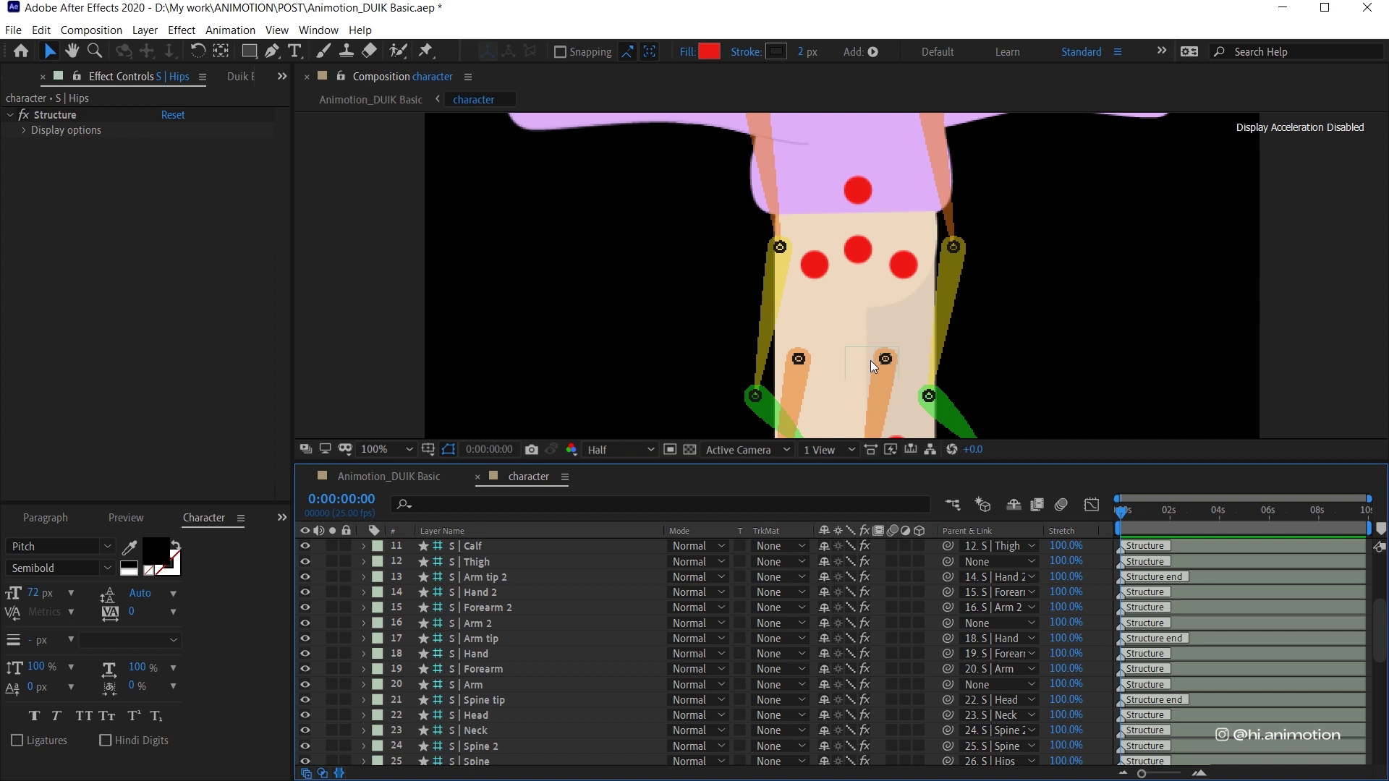
key("h")
left_click_drag(871, 358, 809, 225)
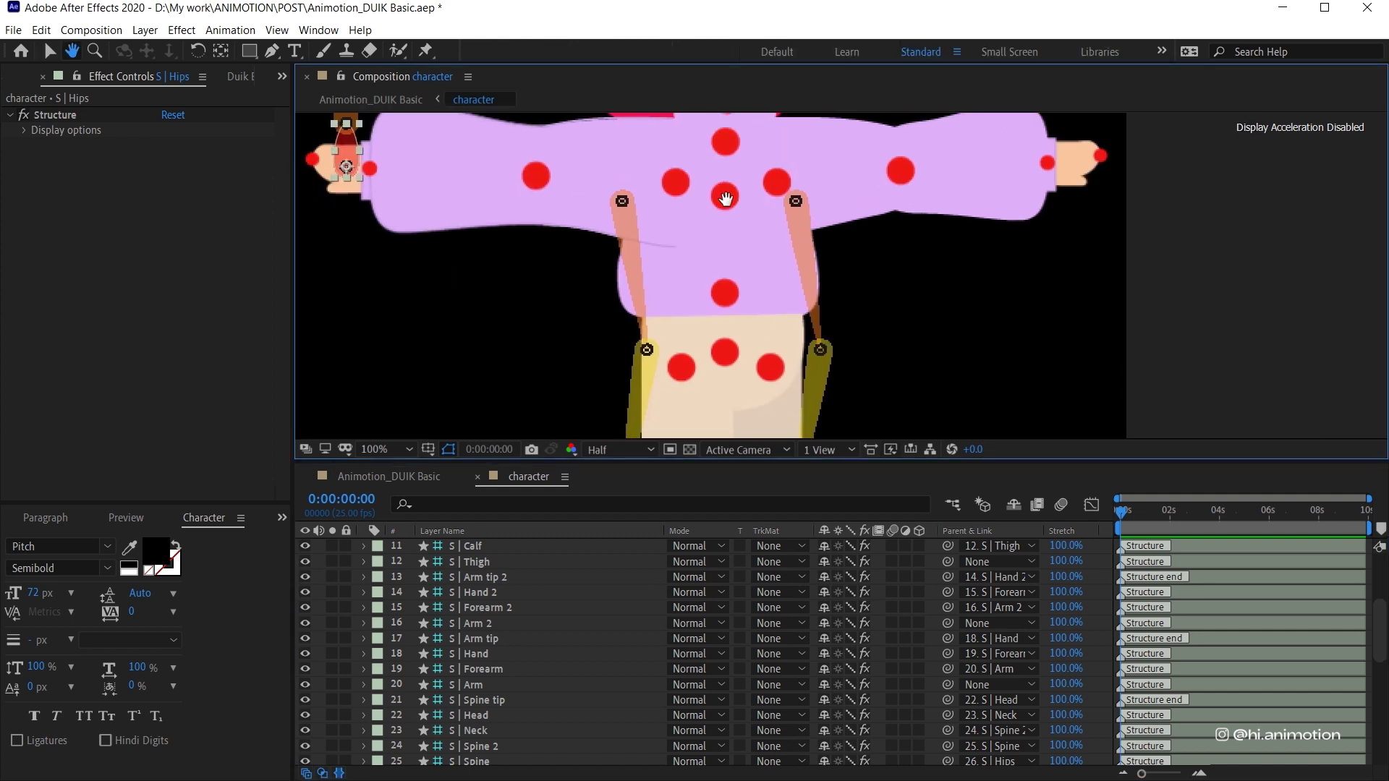
left_click_drag(601, 226, 643, 228)
- Fit the hips, spine and neck bones to the character's torso
key("v")
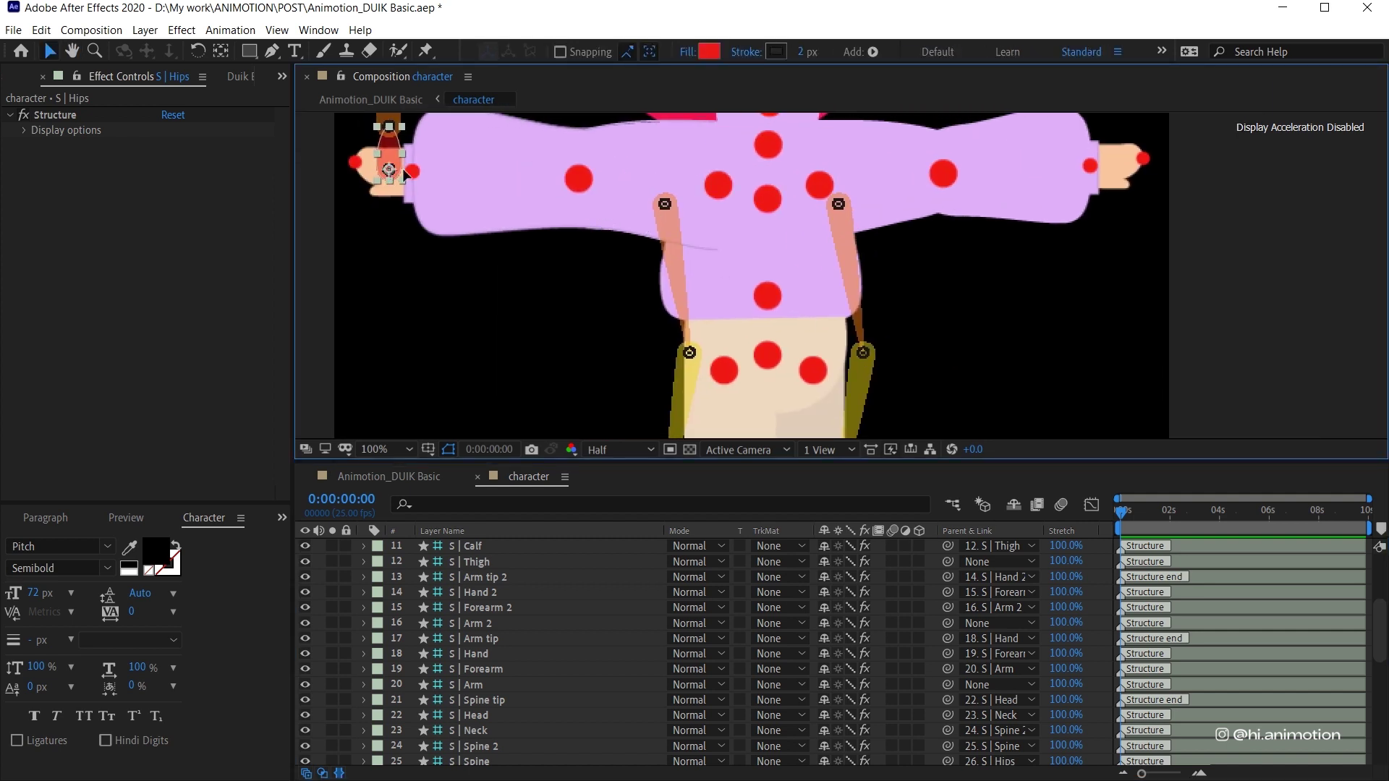
left_click(767, 333)
scroll(518, 663, "down", 3)
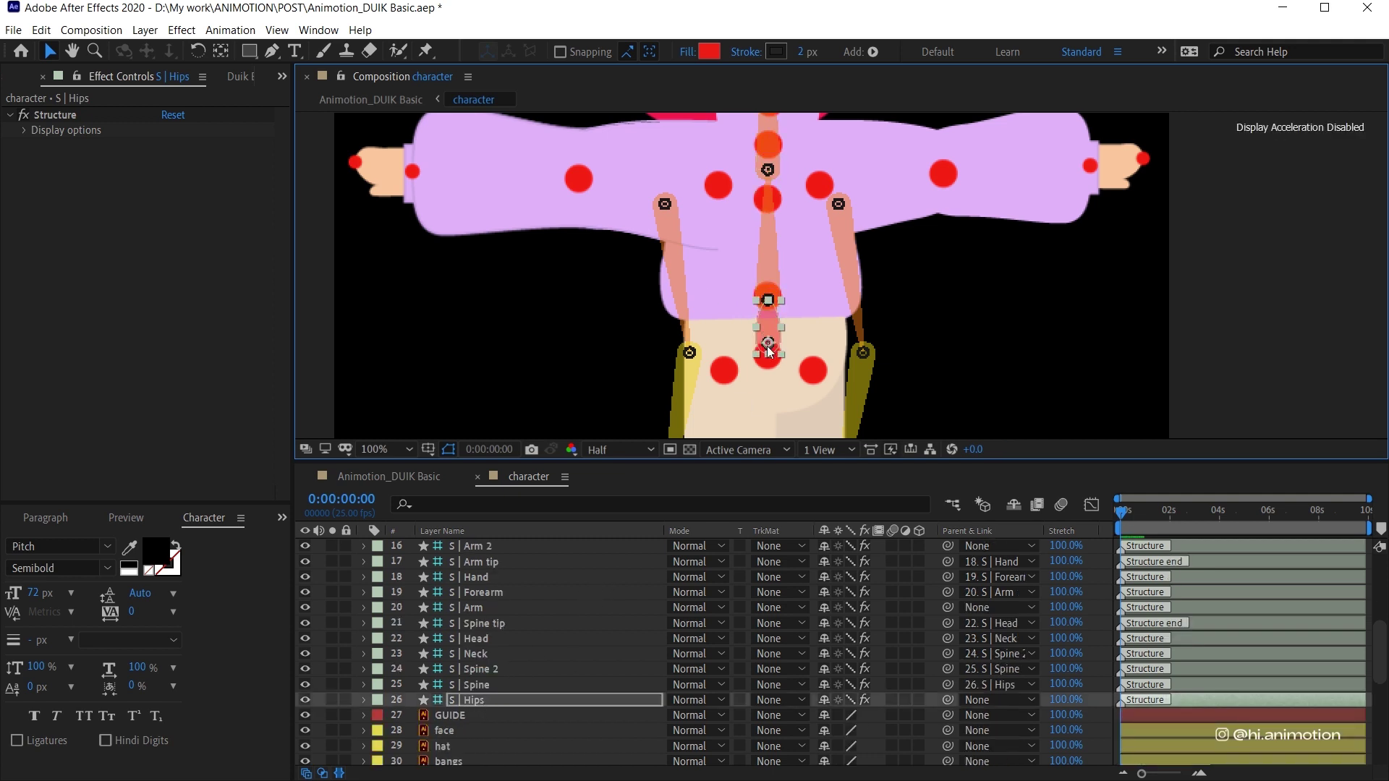
left_click_drag(771, 349, 769, 360)
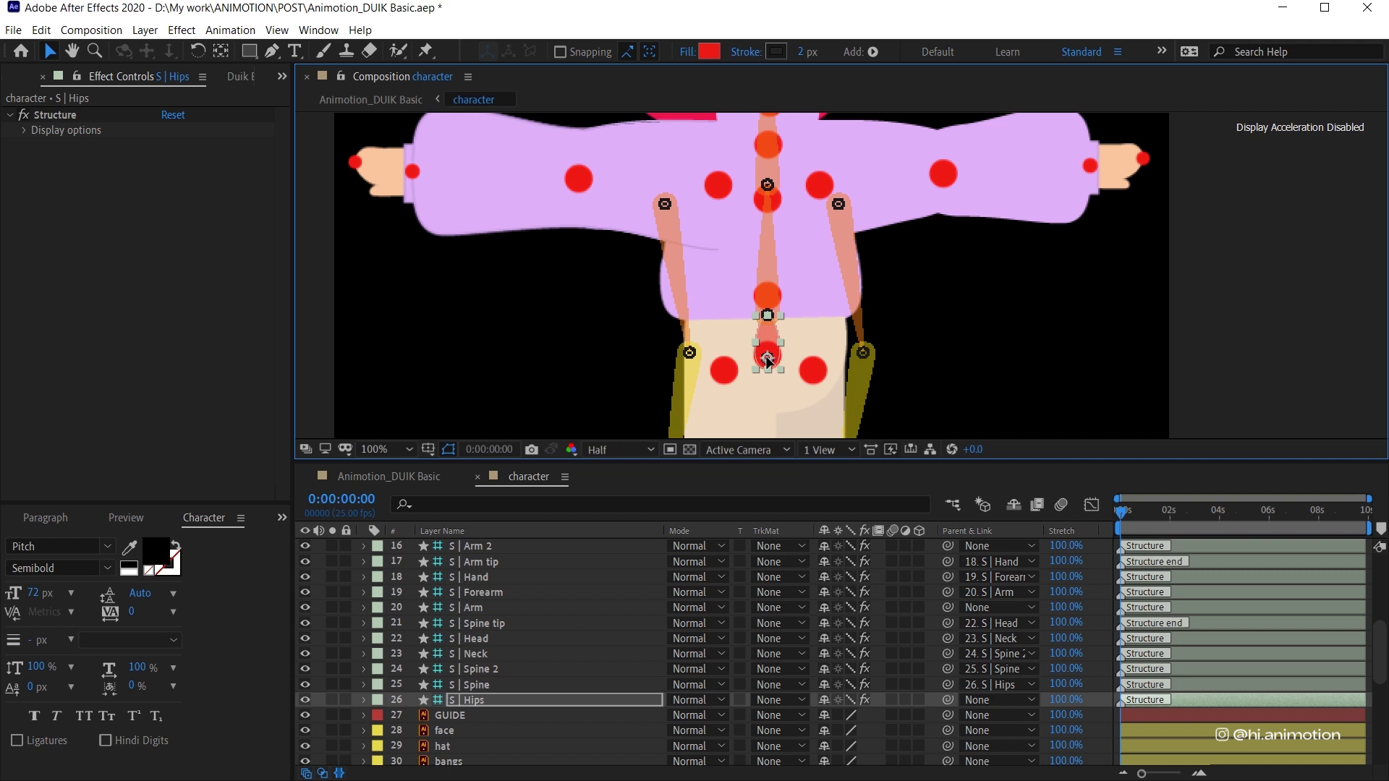
left_click(470, 684)
left_click_drag(768, 313, 765, 294)
left_click(477, 668)
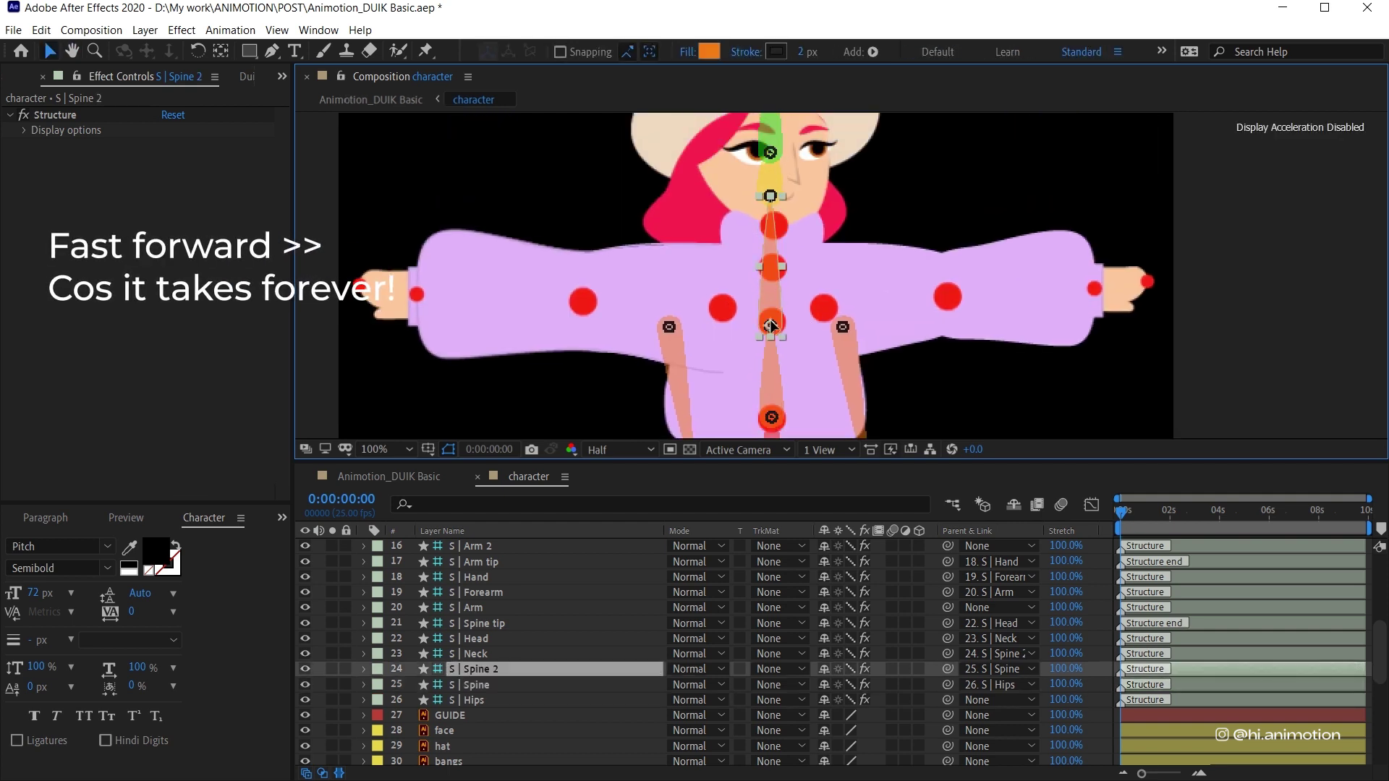
left_click(476, 653)
left_click_drag(772, 268, 770, 257)
- Drag the Spine tip joint up to the hat's red pompom
left_click(773, 226)
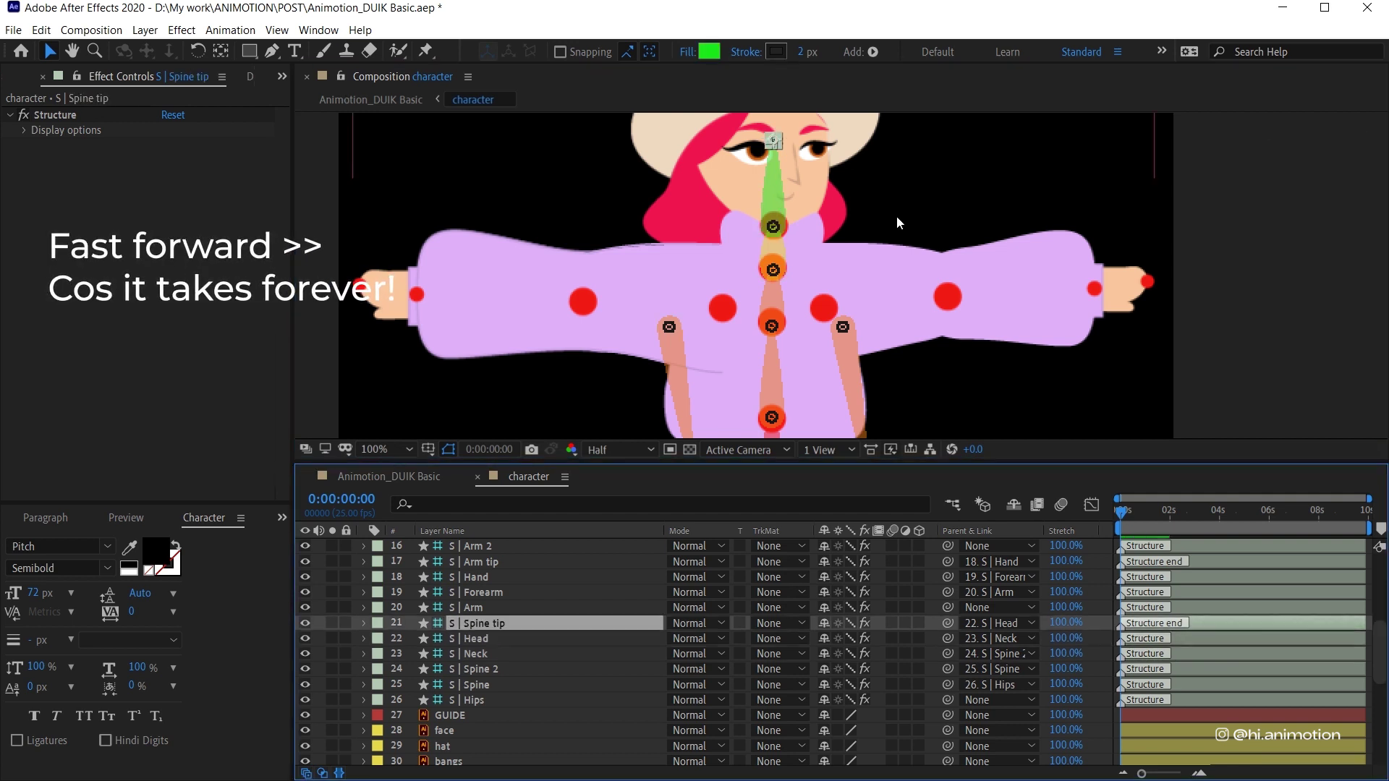
scroll(771, 227, "up", 5)
left_click_drag(735, 304, 724, 189)
left_click(490, 611)
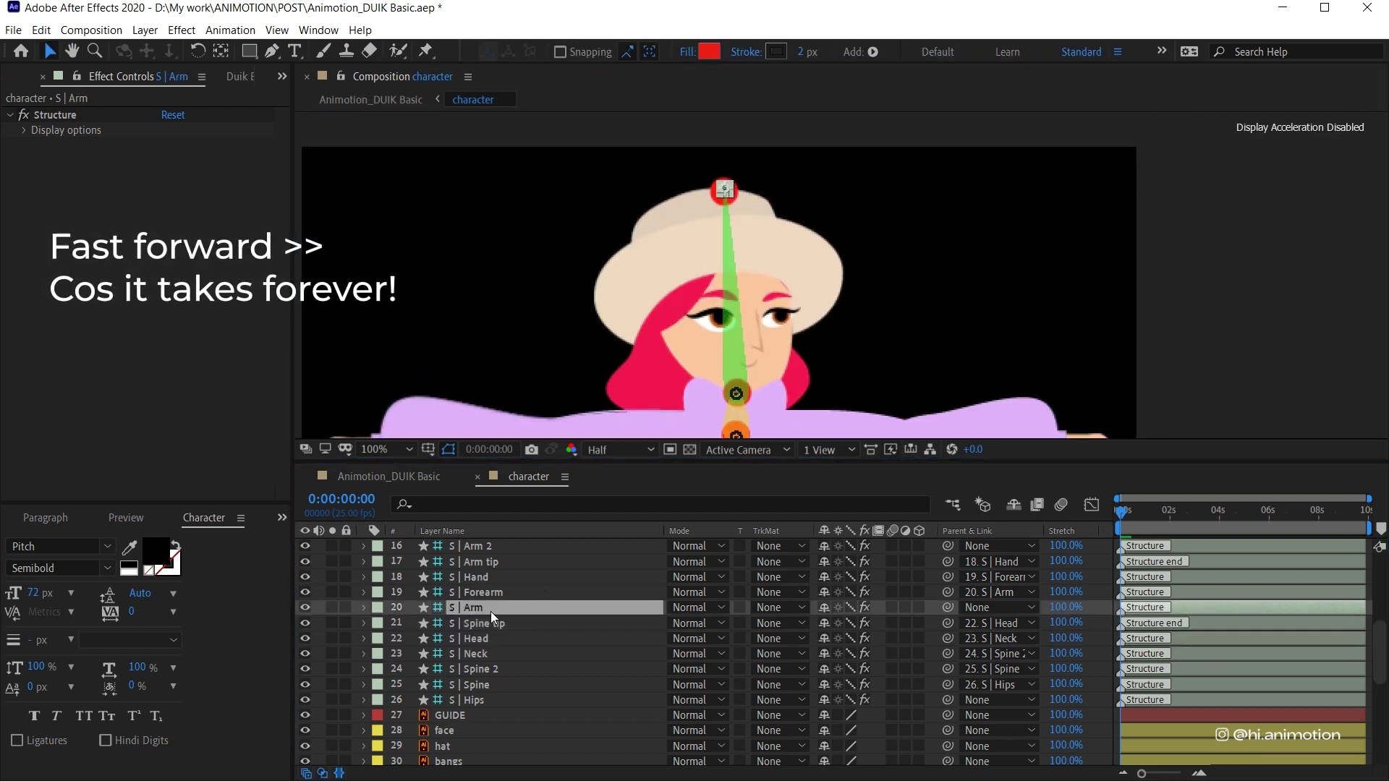
scroll(815, 295, "down", 5)
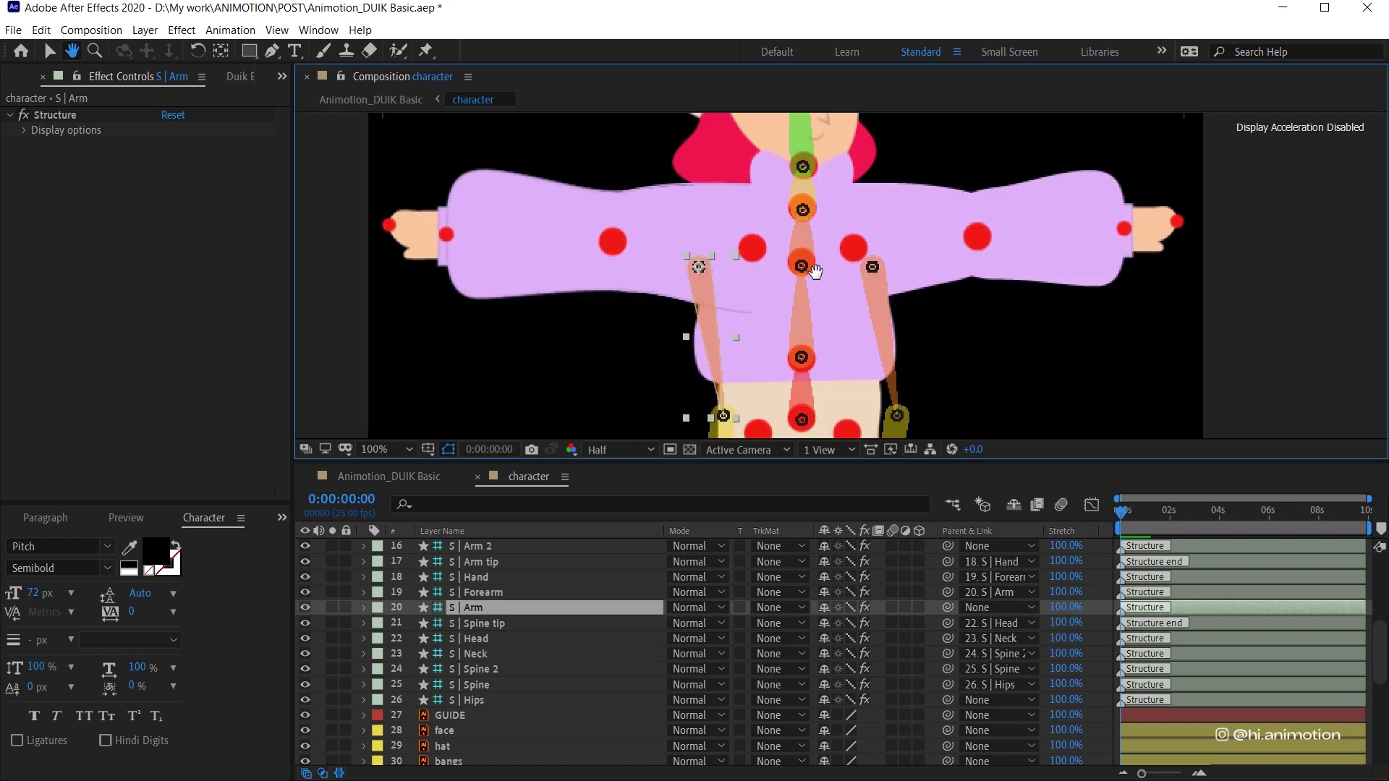
key("v")
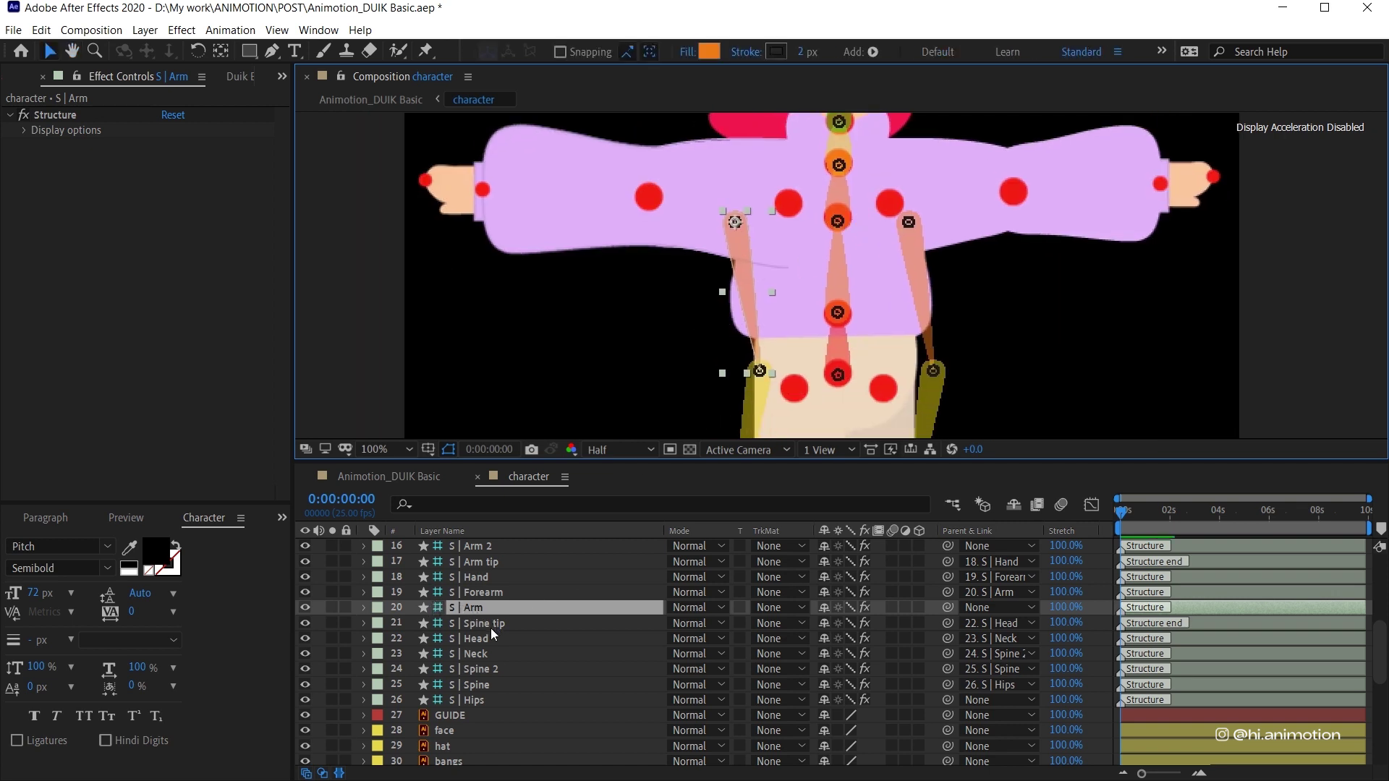
scroll(474, 609, "up", 3)
left_click(481, 688)
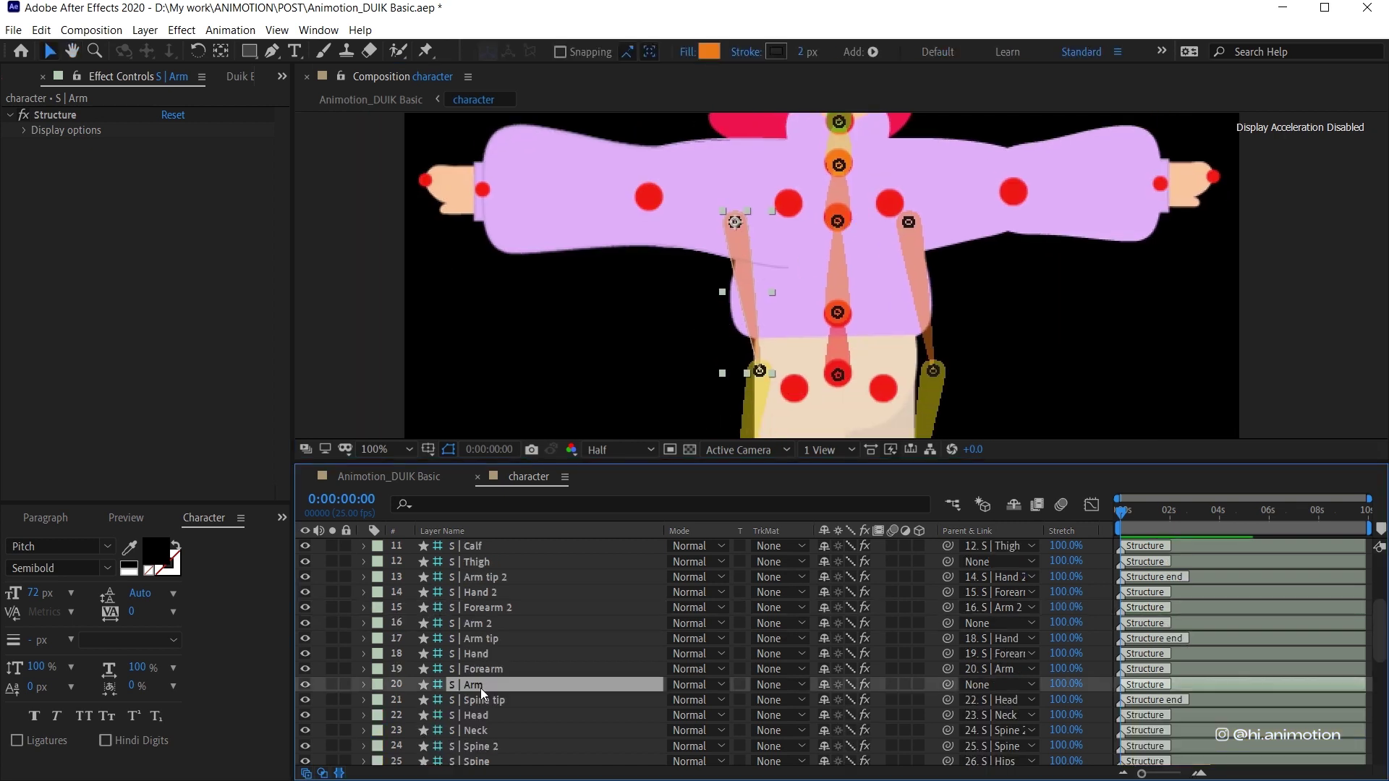
- Rename the first arm chain to Arm_R, Forearm_R, Hand_R and Arm tip_R
key("Return")
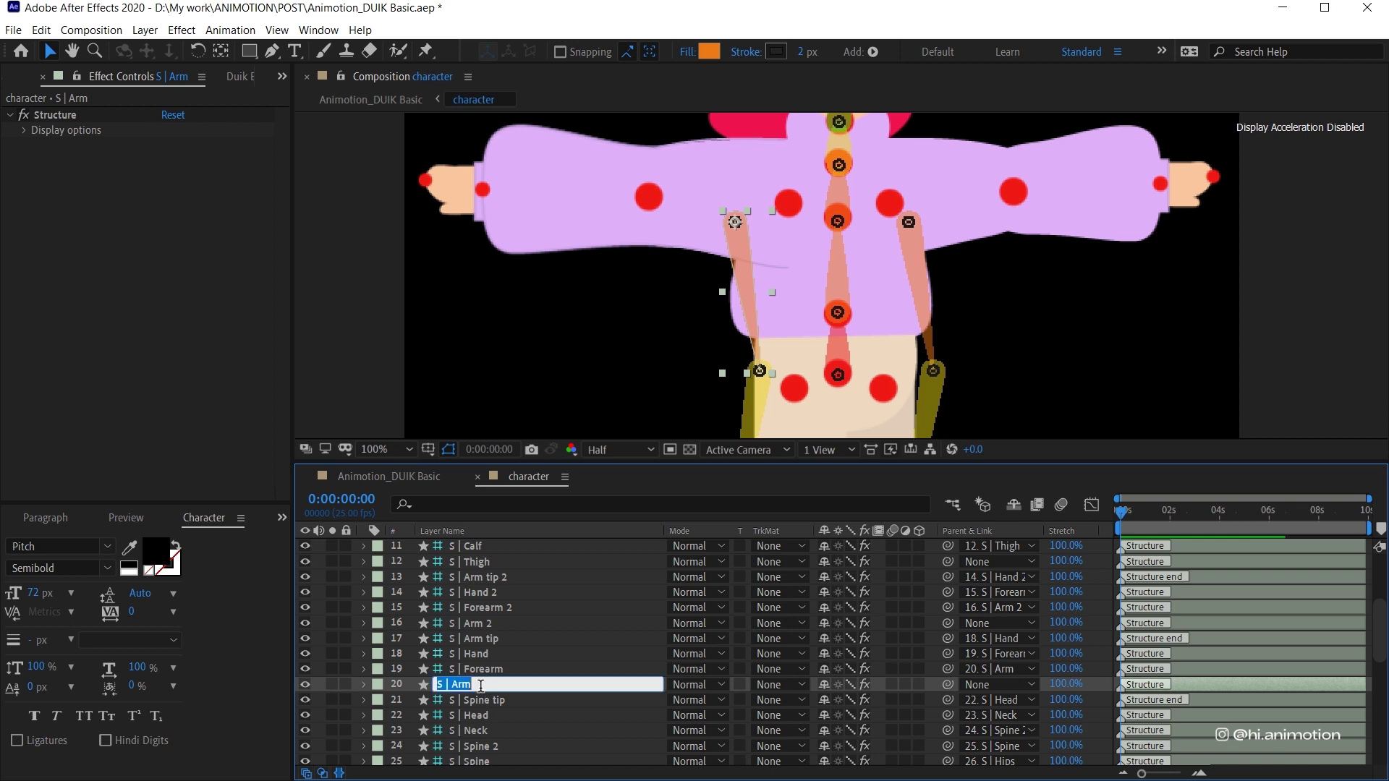
key("Return")
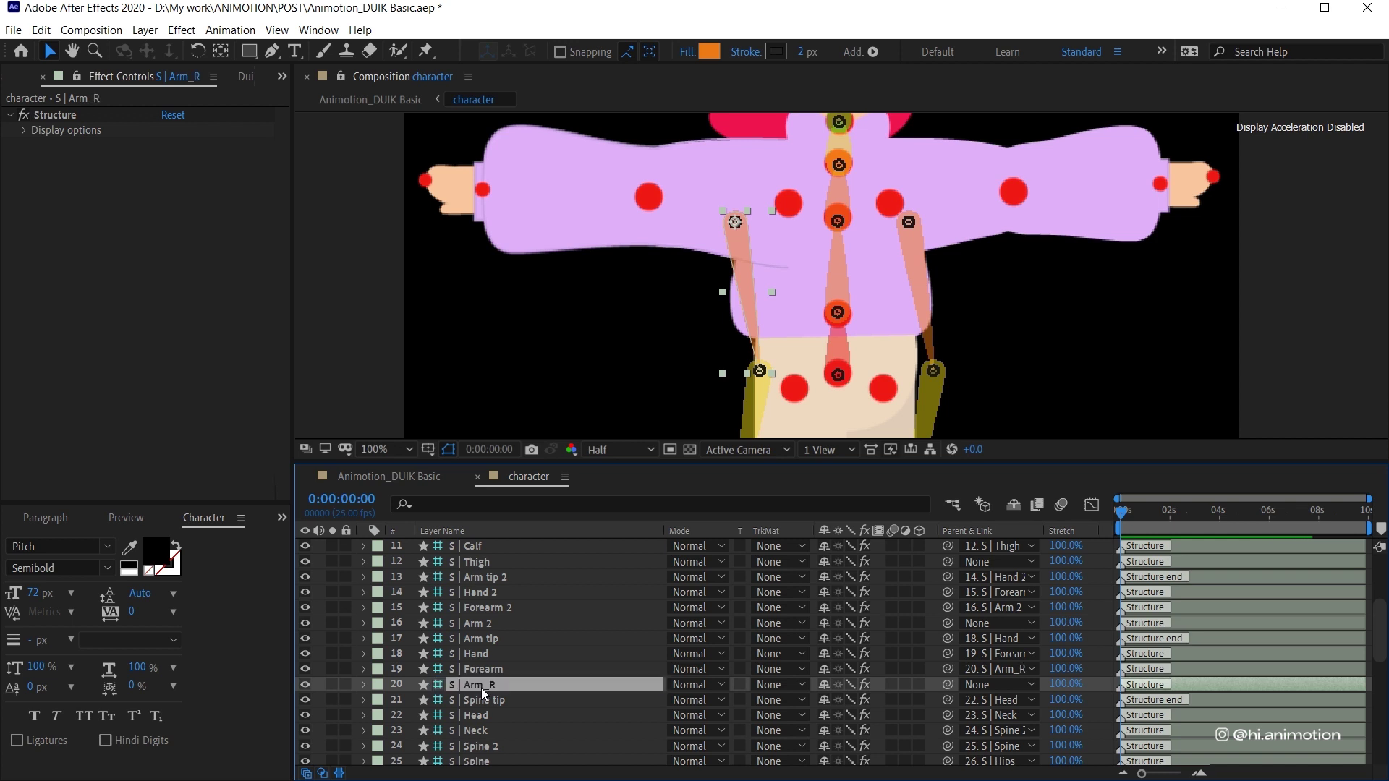
left_click(506, 670)
key("Return")
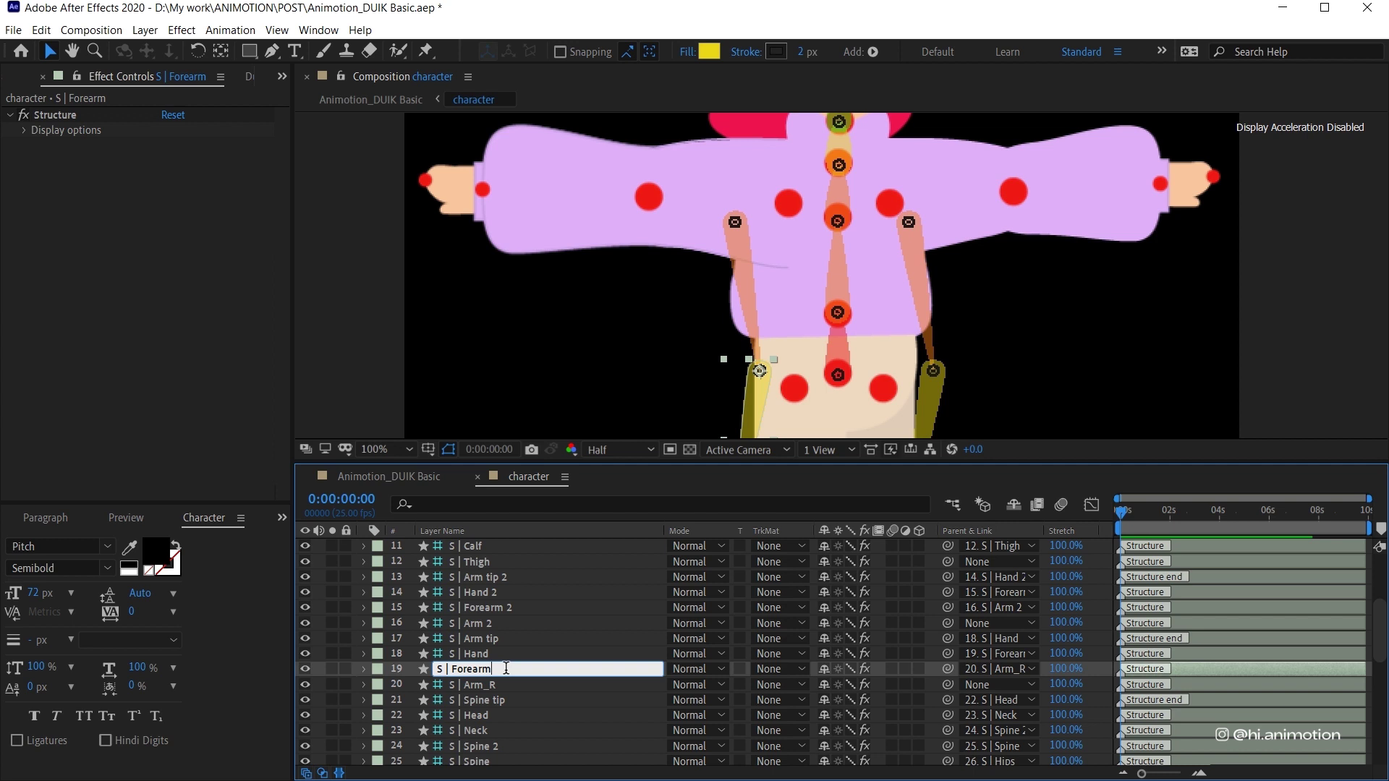
key("Return")
left_click(502, 651)
key("Return")
type("_R")
left_click(500, 637)
key("Return")
type("_R")
key("Return")
- Rename the '2' arm chain to Arm_L, Forearm_L, Hand_L and Arm tip_L, dropping the trailing 2
left_click(499, 627)
key("Return")
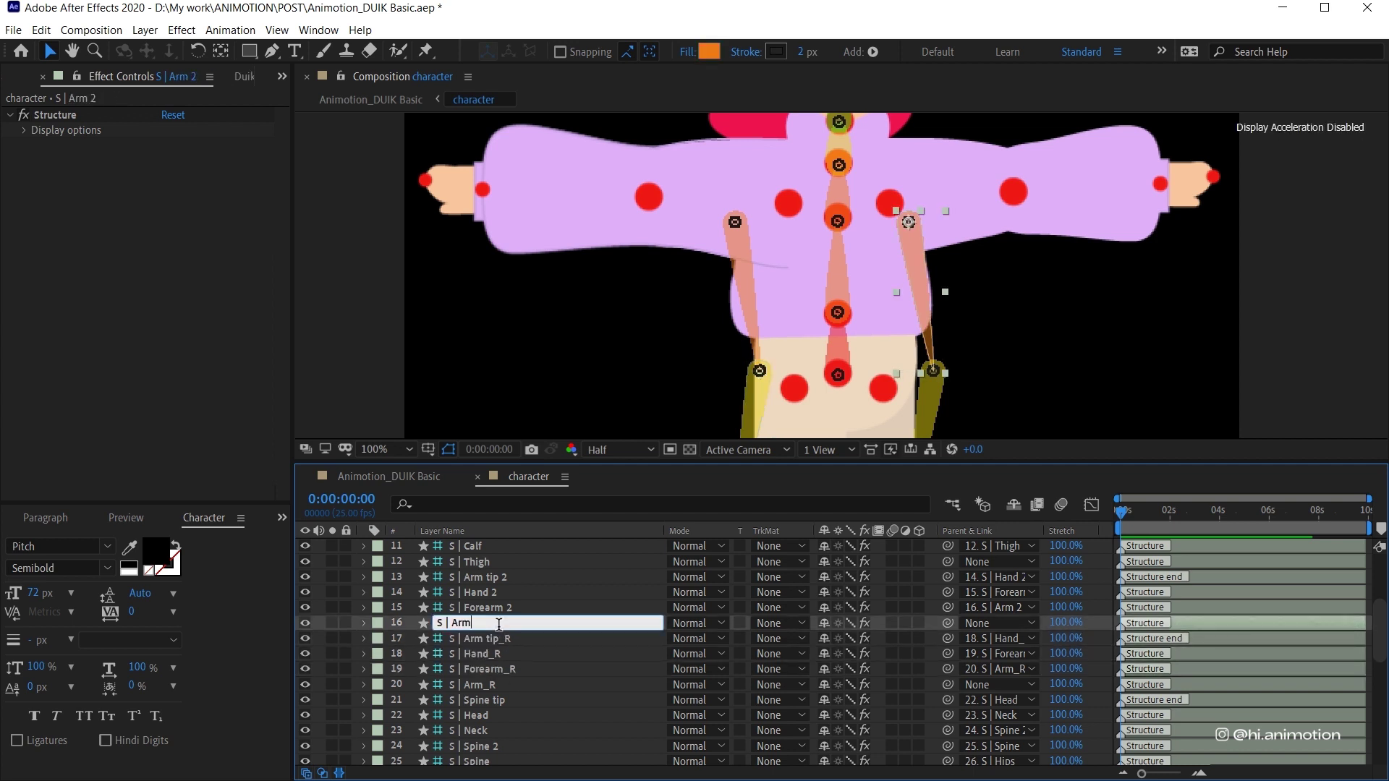
type("_L")
key("Return")
left_click(514, 606)
key("Return")
type("_L")
key("Return")
left_click(527, 589)
key("Return")
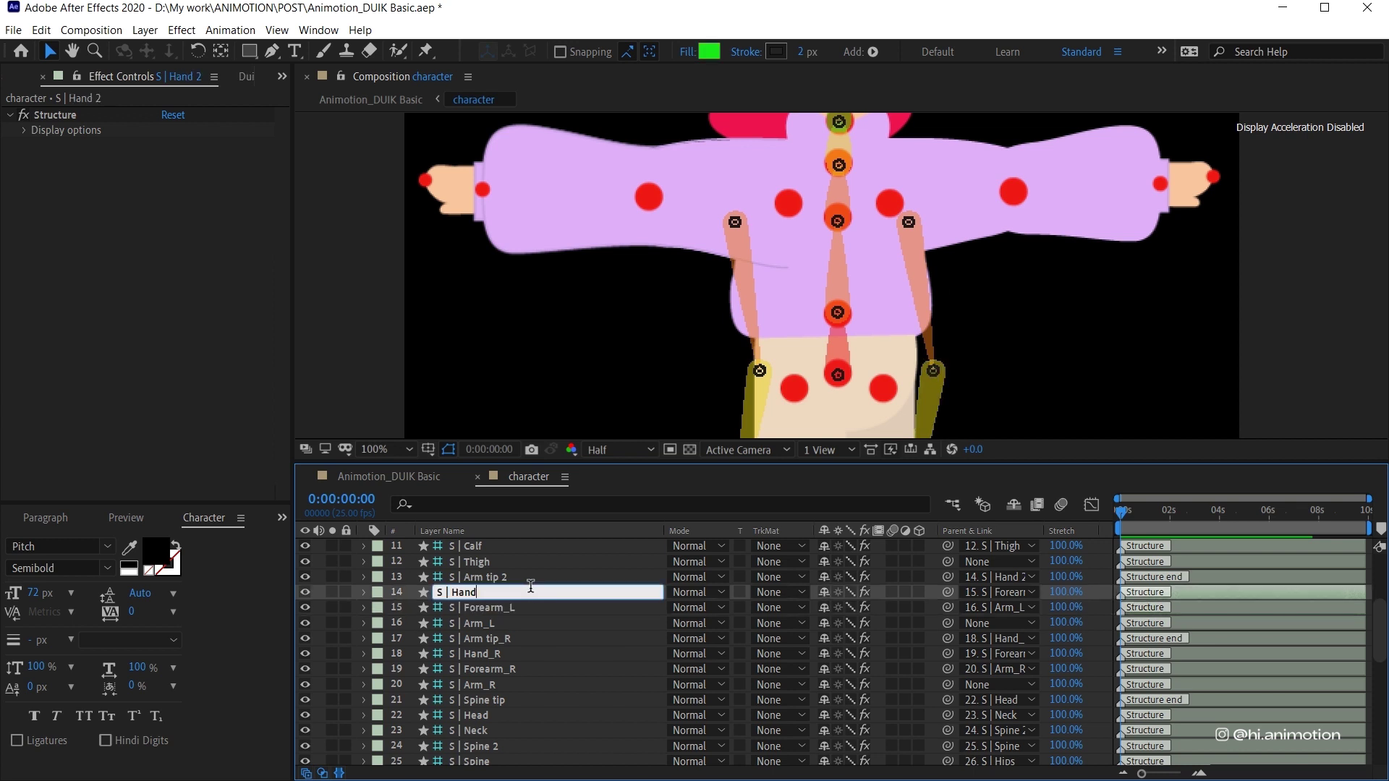
type("_L")
key("Return")
left_click(518, 579)
key("Return")
type("_L")
- Rename the first leg chain to Thigh_R, Calf_R, Foot_R, Toes_R, Tiptoe_R and Heel_R
left_click(511, 568)
scroll(772, 323, "down", 5)
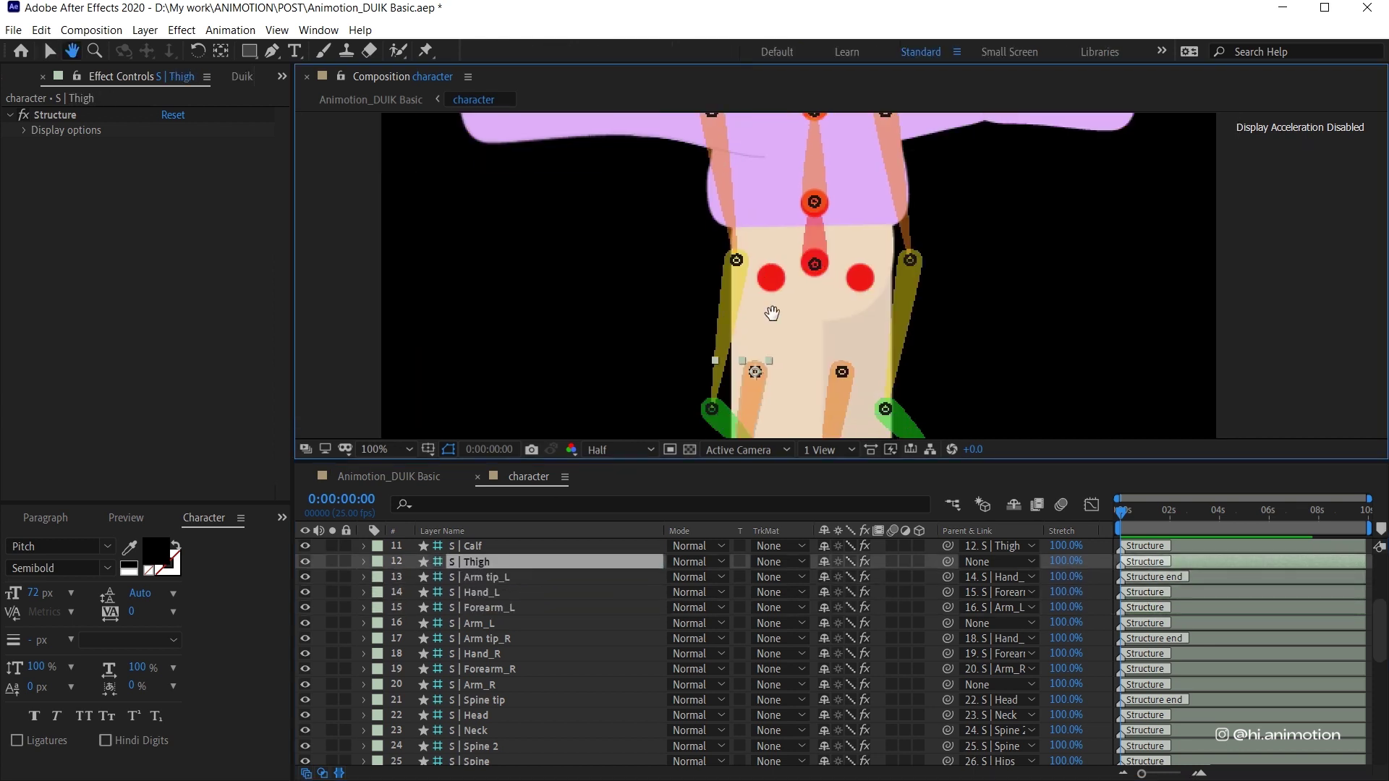
scroll(484, 658, "up", 4)
key("Return")
type("_R")
key("Return")
left_click(536, 697)
key("Return")
type("_R")
left_click(525, 683)
key("Return")
type("_R")
left_click(532, 671)
key("Return")
type("_R")
left_click(523, 653)
key("Return")
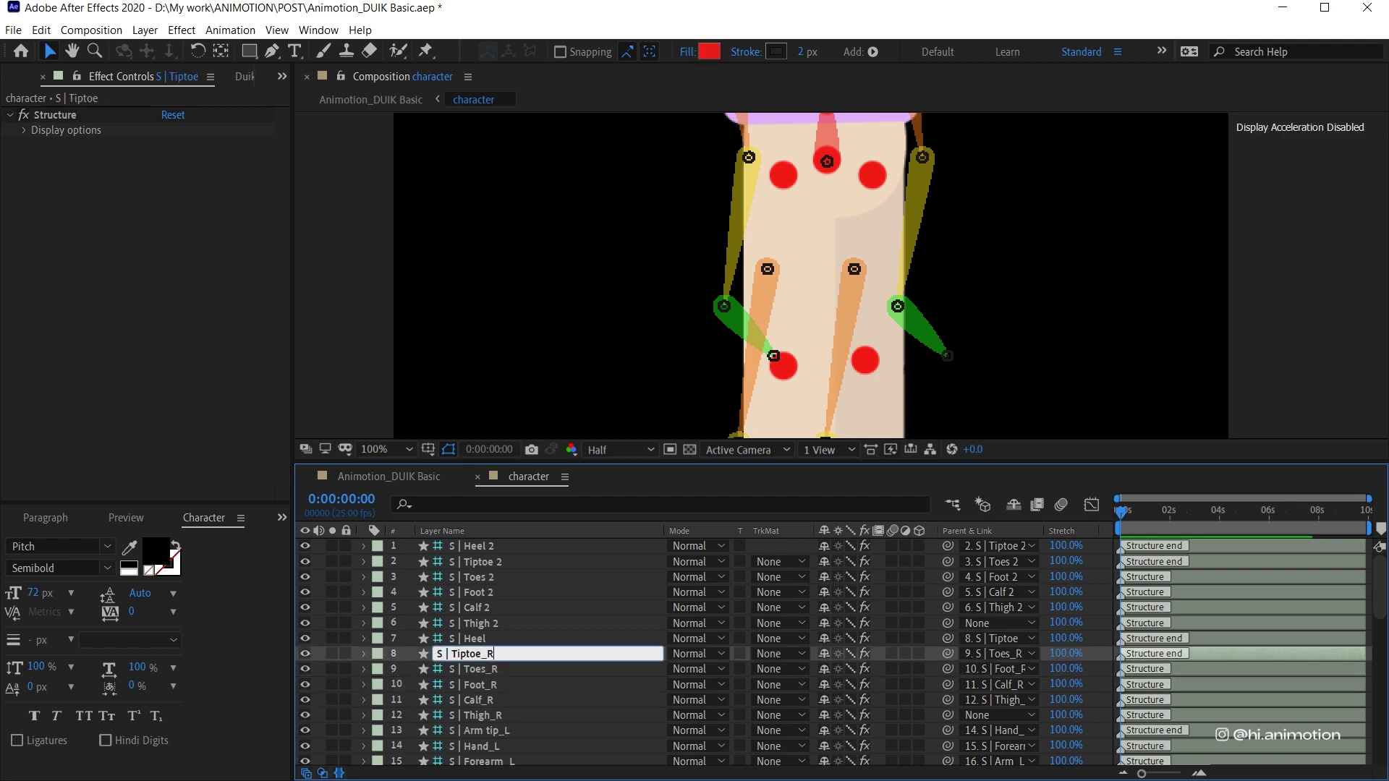
type("_R")
left_click(516, 638)
key("Return")
type("_R")
- Rename the '2' leg chain to Thigh_L, Calf_L, Foot_L, Toes_L, Tiptoe_L and Heel_L, dropping the 2
left_click(503, 623)
key("Return")
key("BackSpace")
key("BackSpace")
type("_L")
left_click(496, 608)
key("Return")
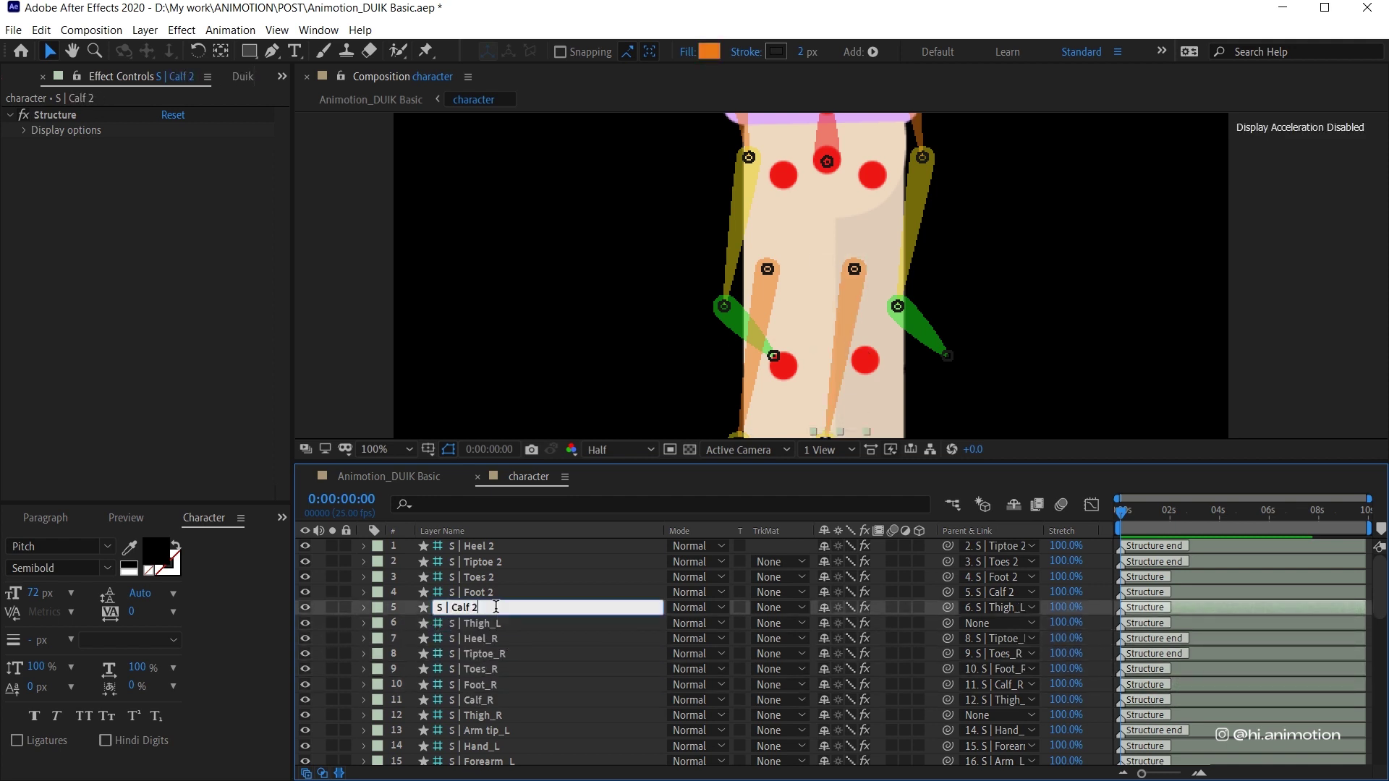
left_click(491, 592)
key("Return")
key("BackSpace")
key("BackSpace")
type("_L")
left_click(496, 576)
key("Return")
type("_L")
left_click(497, 562)
key("Return")
key("BackSpace")
key("BackSpace")
type("_L")
left_click(497, 546)
key("Return")
key("BackSpace")
key("BackSpace")
type("_L")
- Select Arm_R and bring the character's arms and shirt into view
scroll(524, 701, "down", 5)
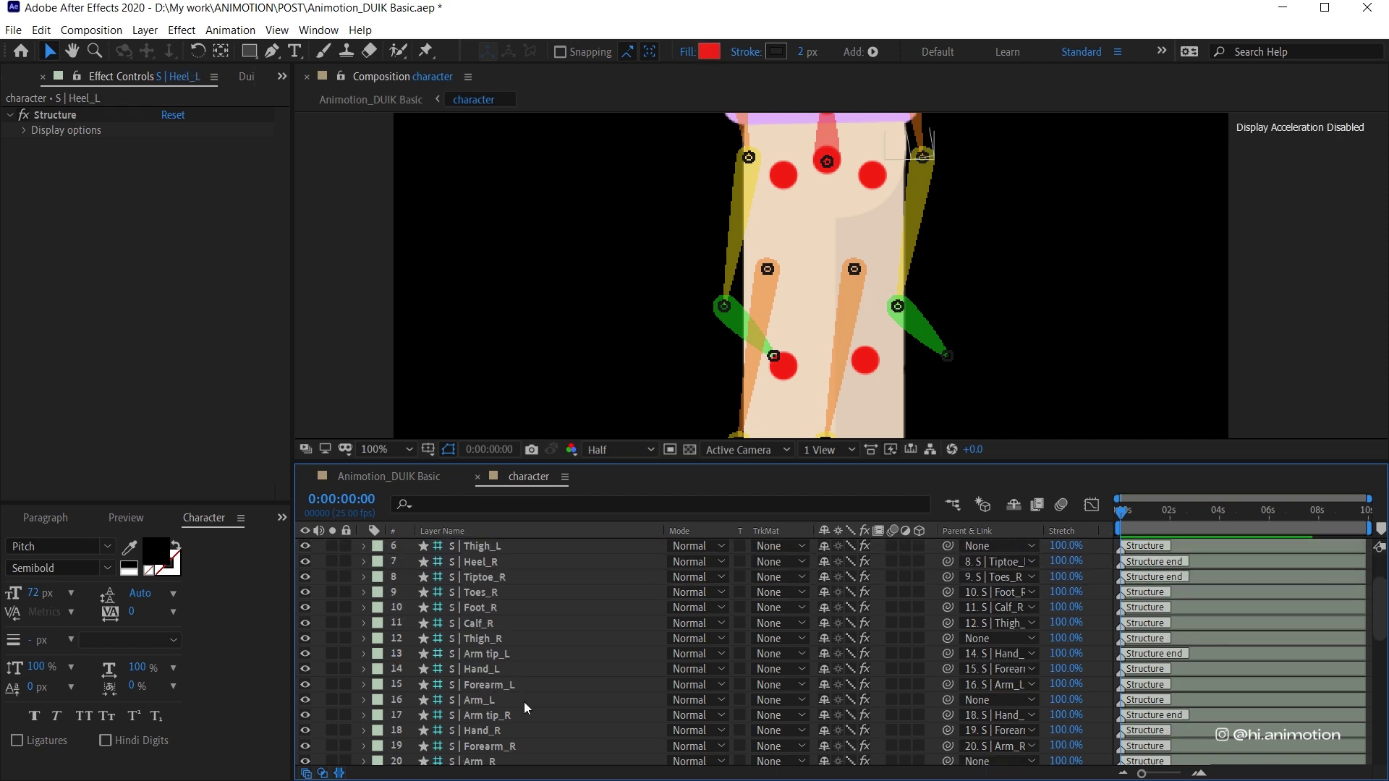
left_click(494, 688)
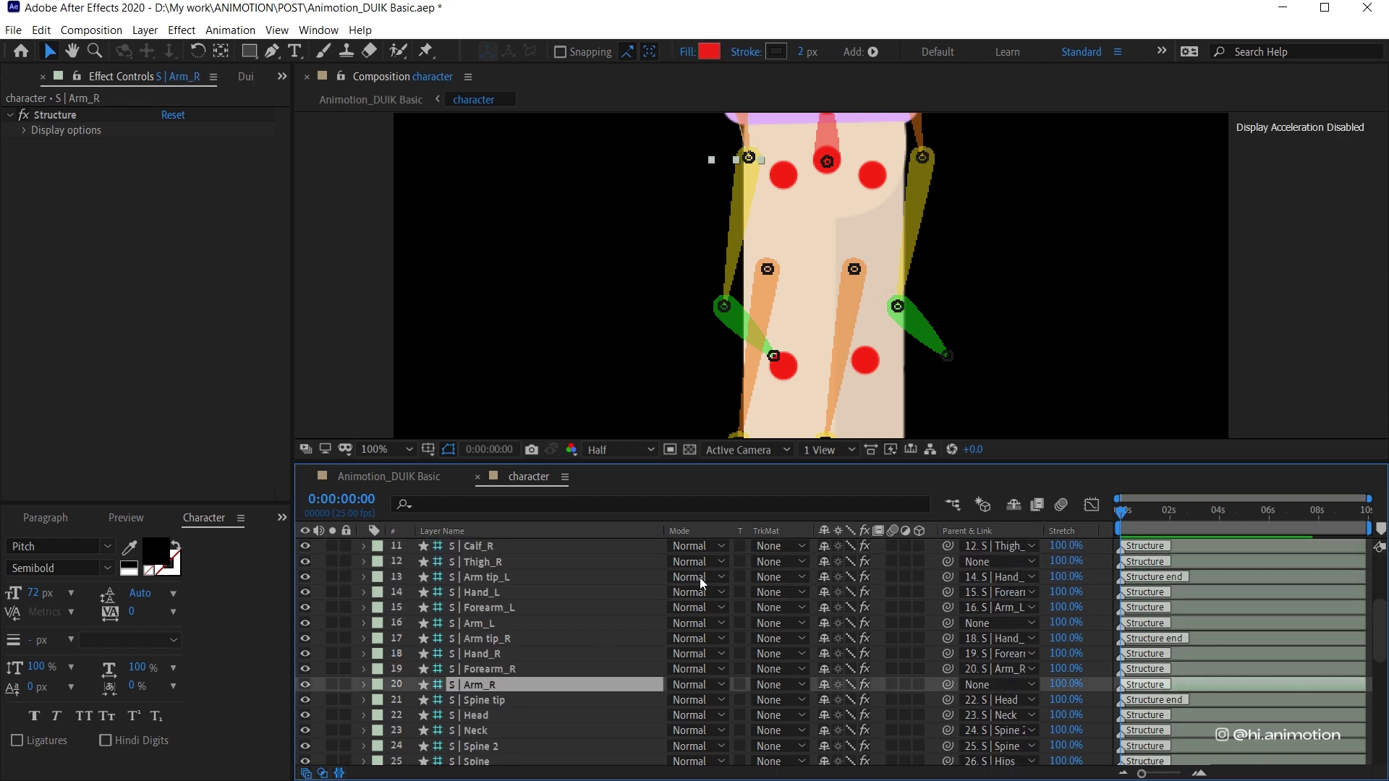
left_click_drag(713, 230, 573, 582)
- Align the _R arm joints on the left sleeve: shoulder, elbow, wrist and fingertips
key("v")
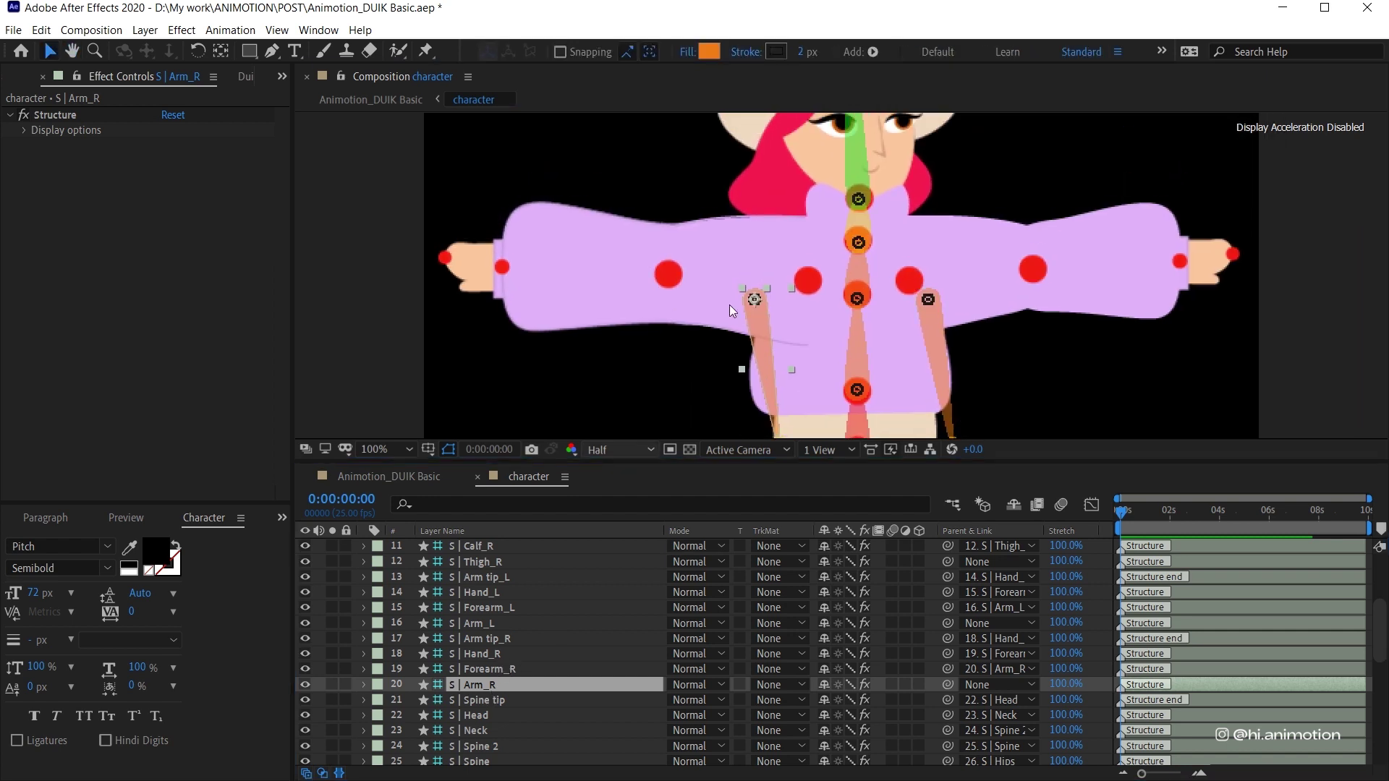
left_click_drag(754, 301, 808, 280)
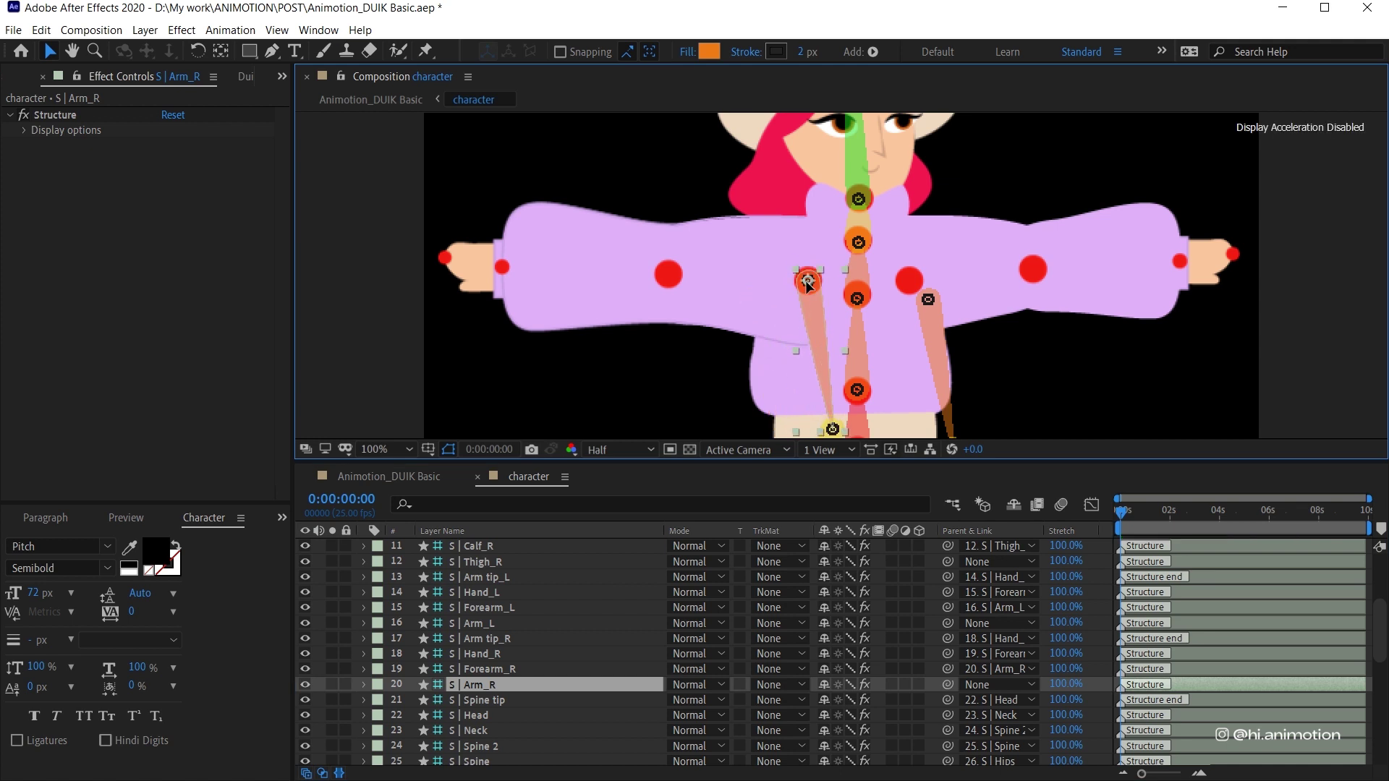
left_click_drag(832, 429, 669, 273)
left_click_drag(655, 405, 503, 271)
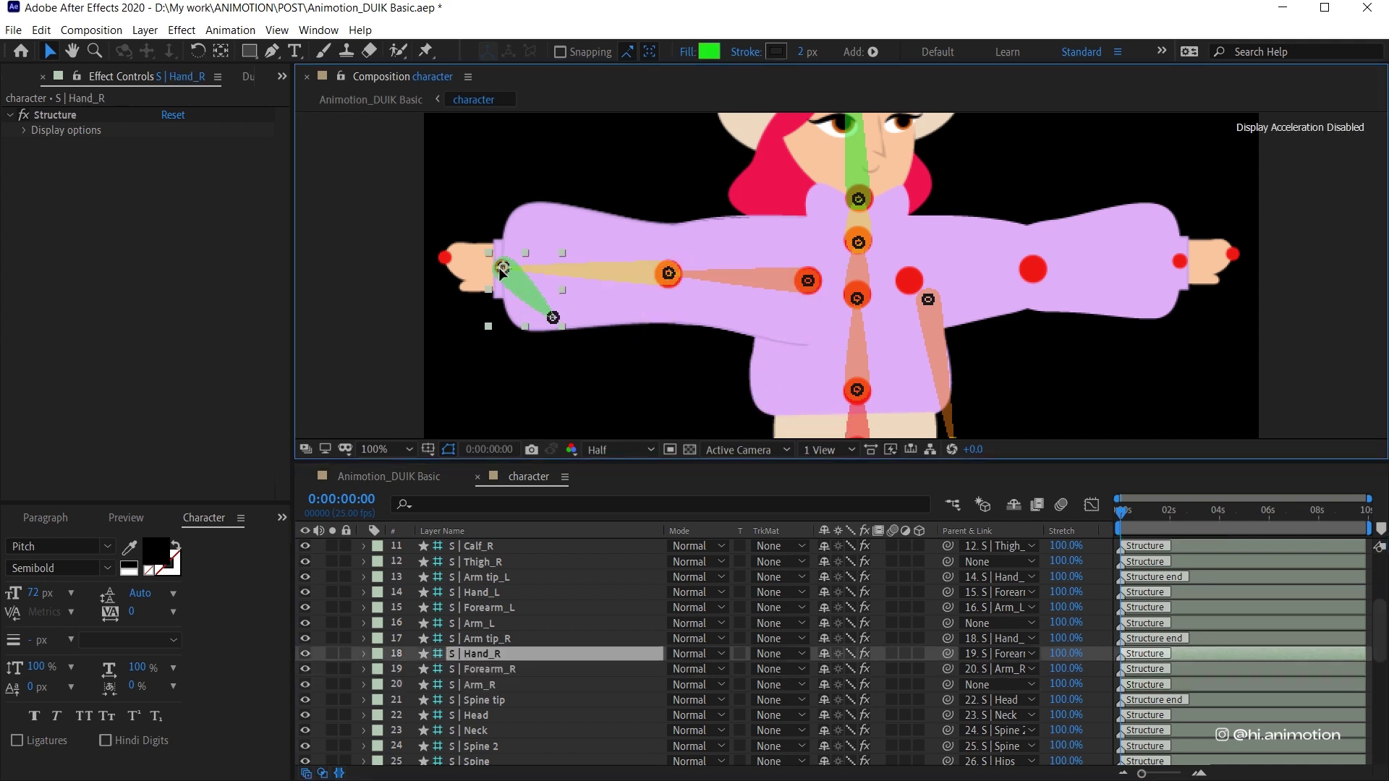
left_click_drag(553, 317, 444, 256)
- Align Forearm_L, Hand_L and Arm tip_L to the right sleeve's elbow, wrist and fingertips
left_click(527, 609)
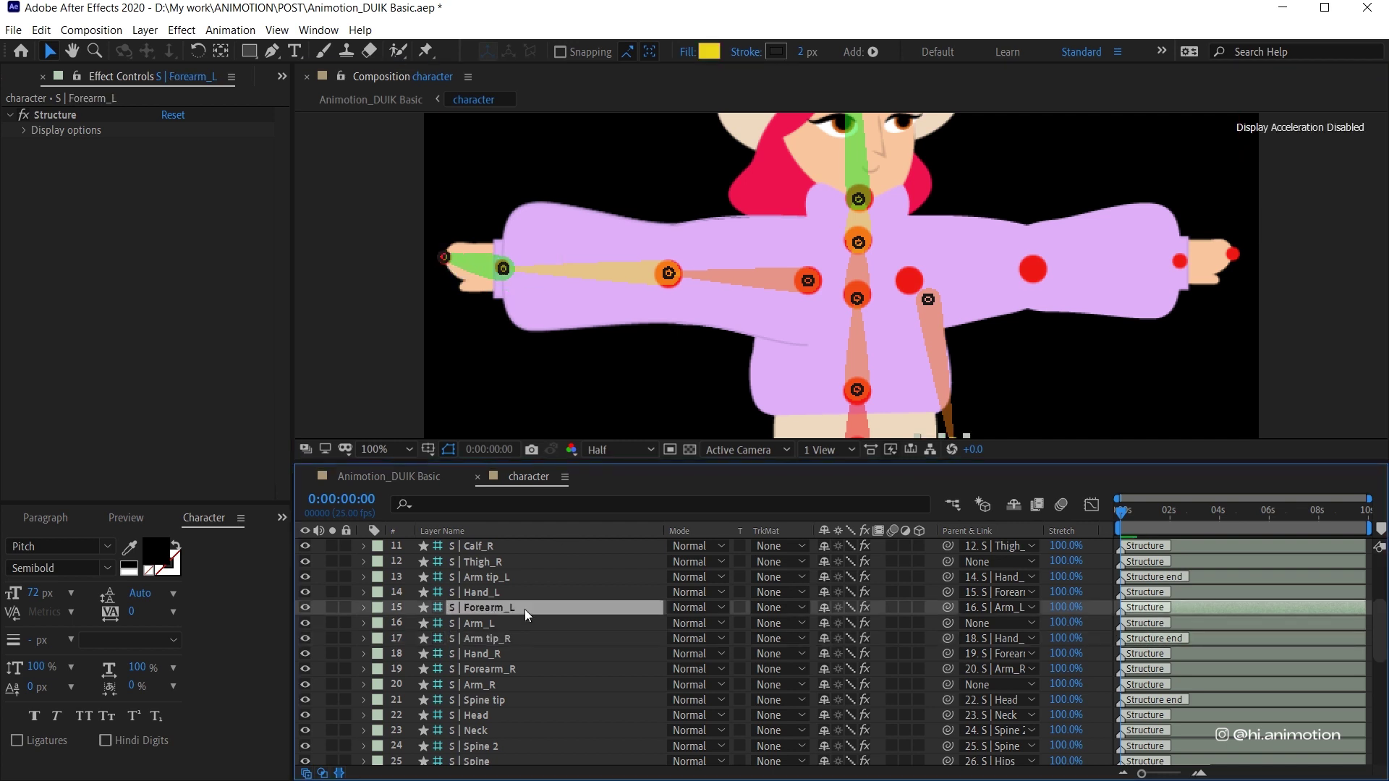
left_click_drag(940, 362, 922, 343)
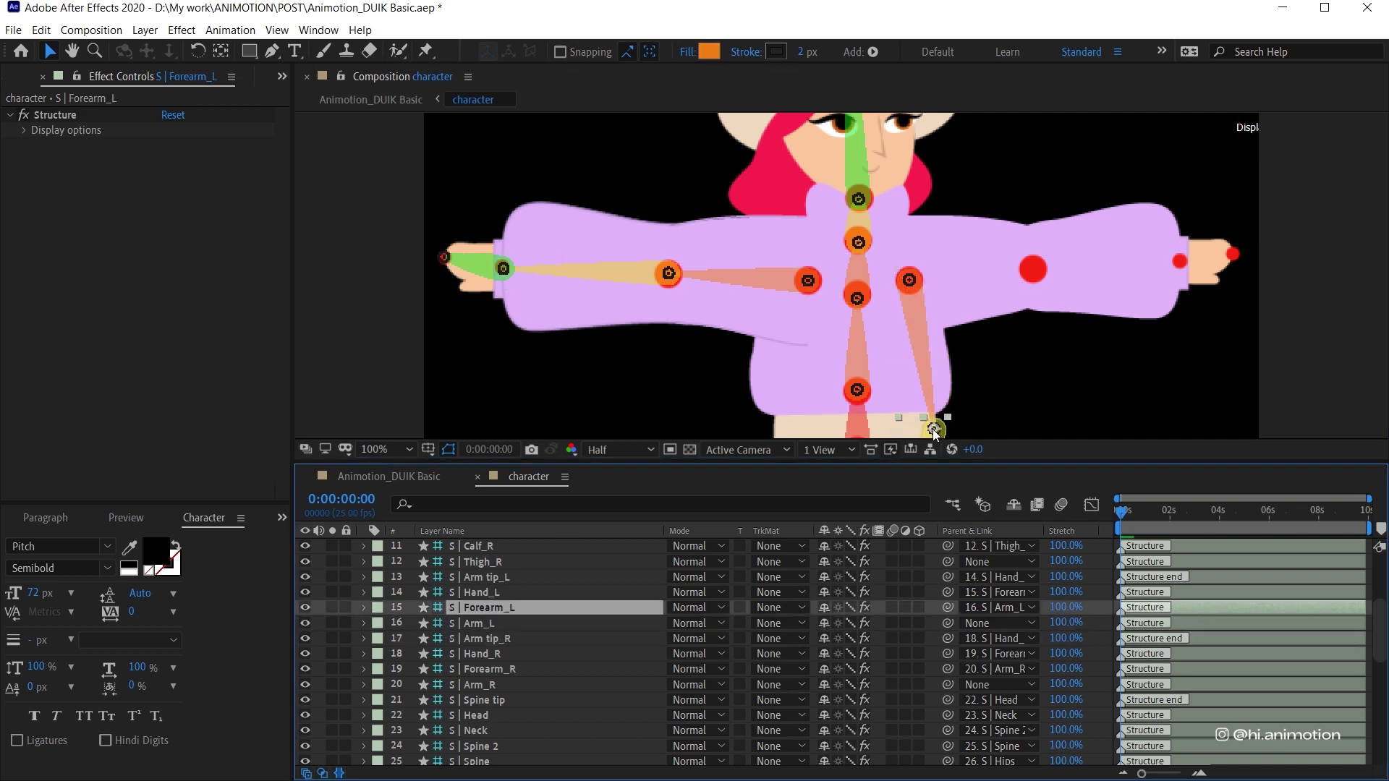
left_click_drag(934, 429, 1035, 269)
left_click(1002, 394)
left_click_drag(999, 389, 1179, 262)
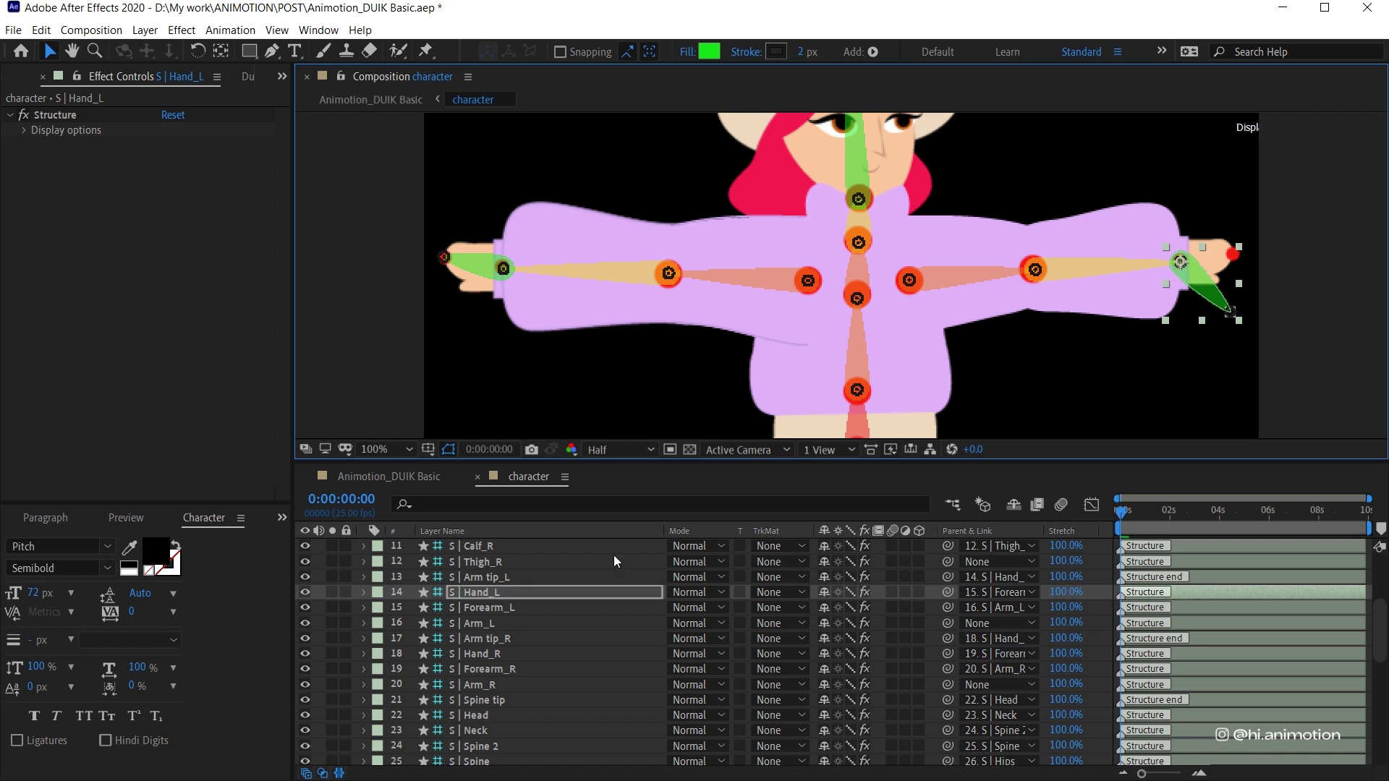
left_click_drag(1230, 311, 1237, 257)
left_click(938, 298)
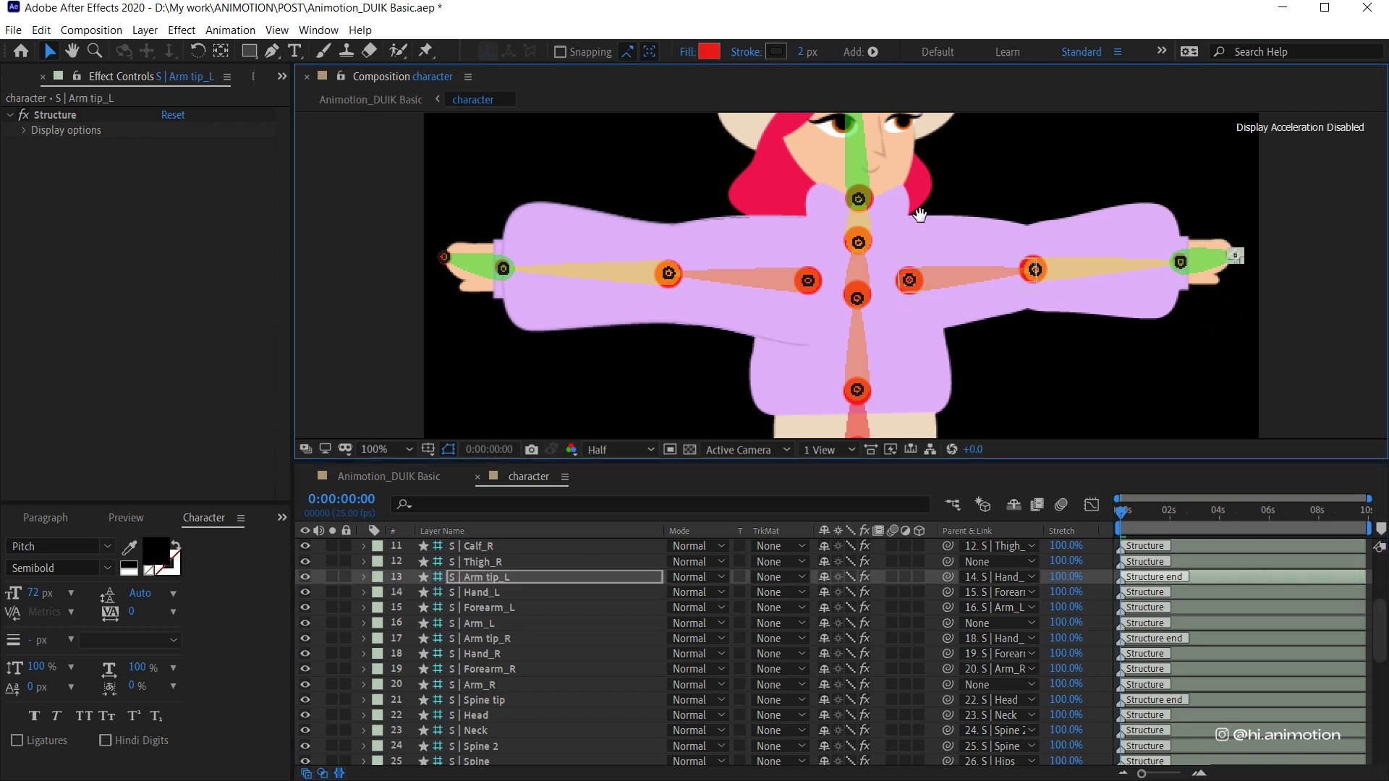
- Move Thigh_R up to the hip, Calf_R to the knee and Toes_R to the front of the foot
scroll(921, 231, "down", 8)
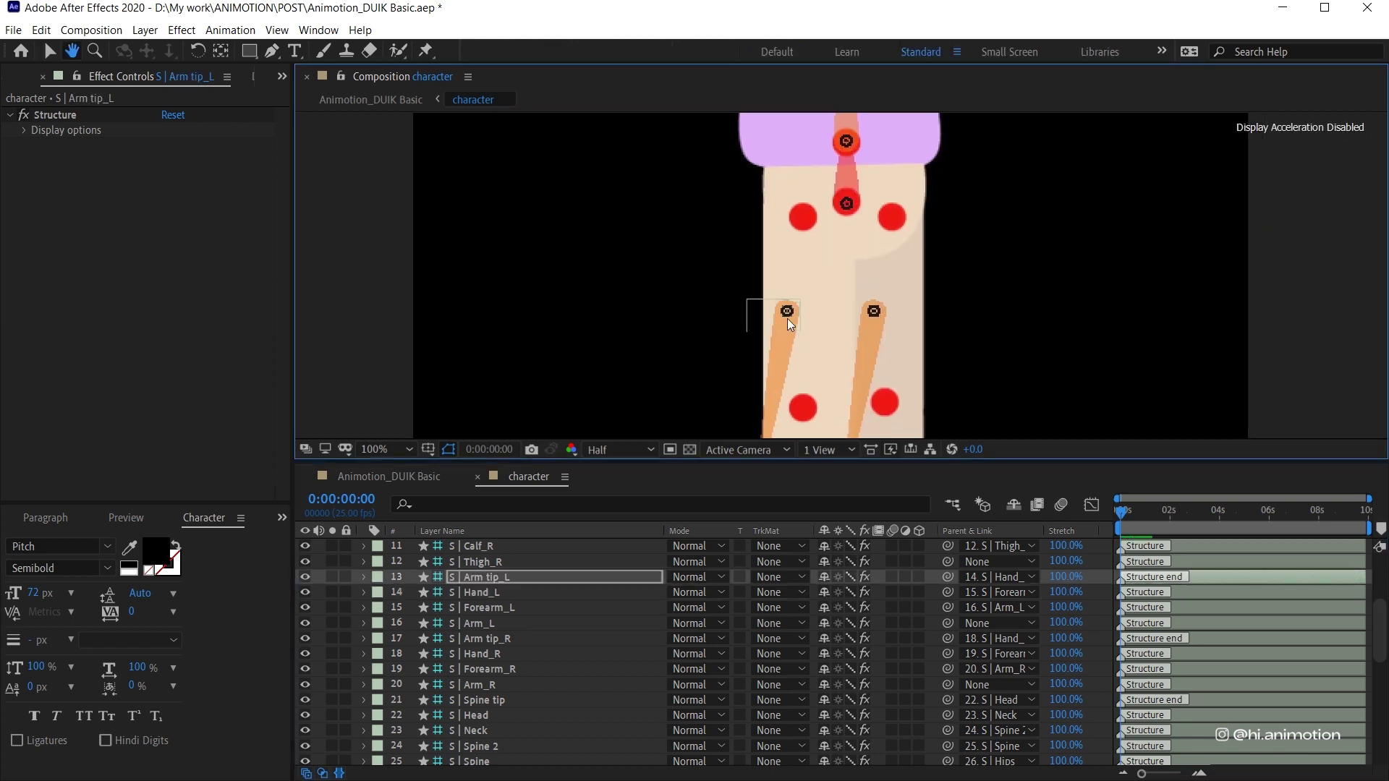
key("v")
left_click(788, 317)
left_click_drag(788, 317, 805, 220)
left_click(775, 391)
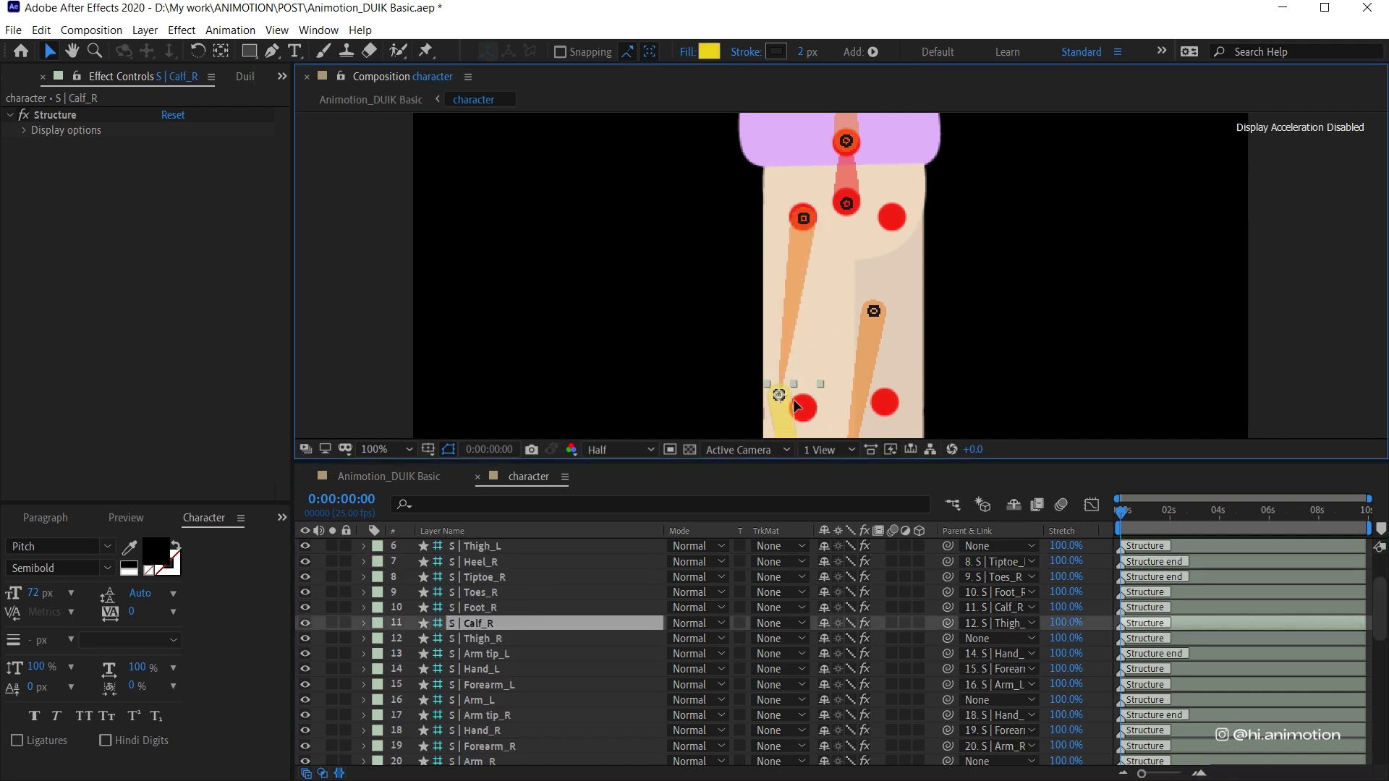
left_click_drag(795, 401, 819, 410)
left_click_drag(870, 351, 845, 270)
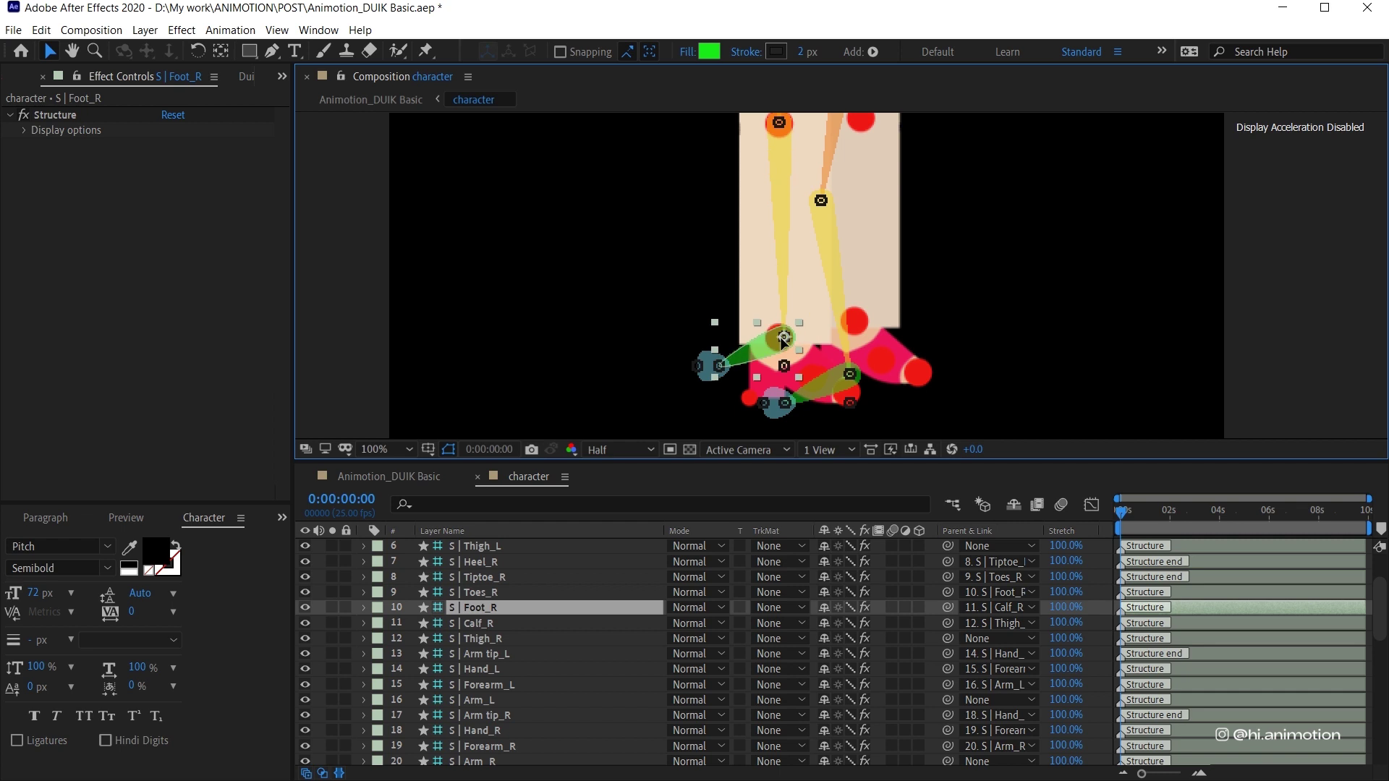
left_click(718, 381)
left_click_drag(719, 381, 819, 380)
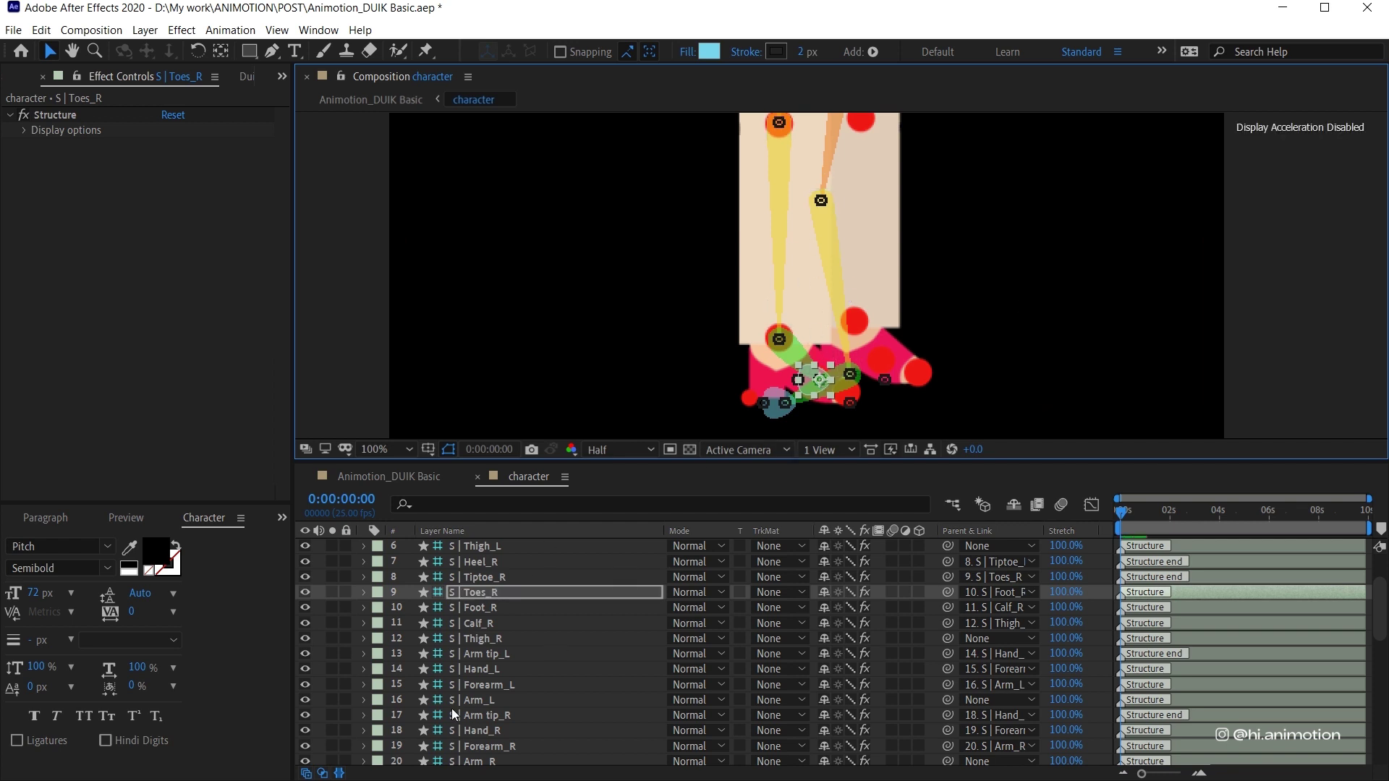
scroll(492, 608, "up", 3)
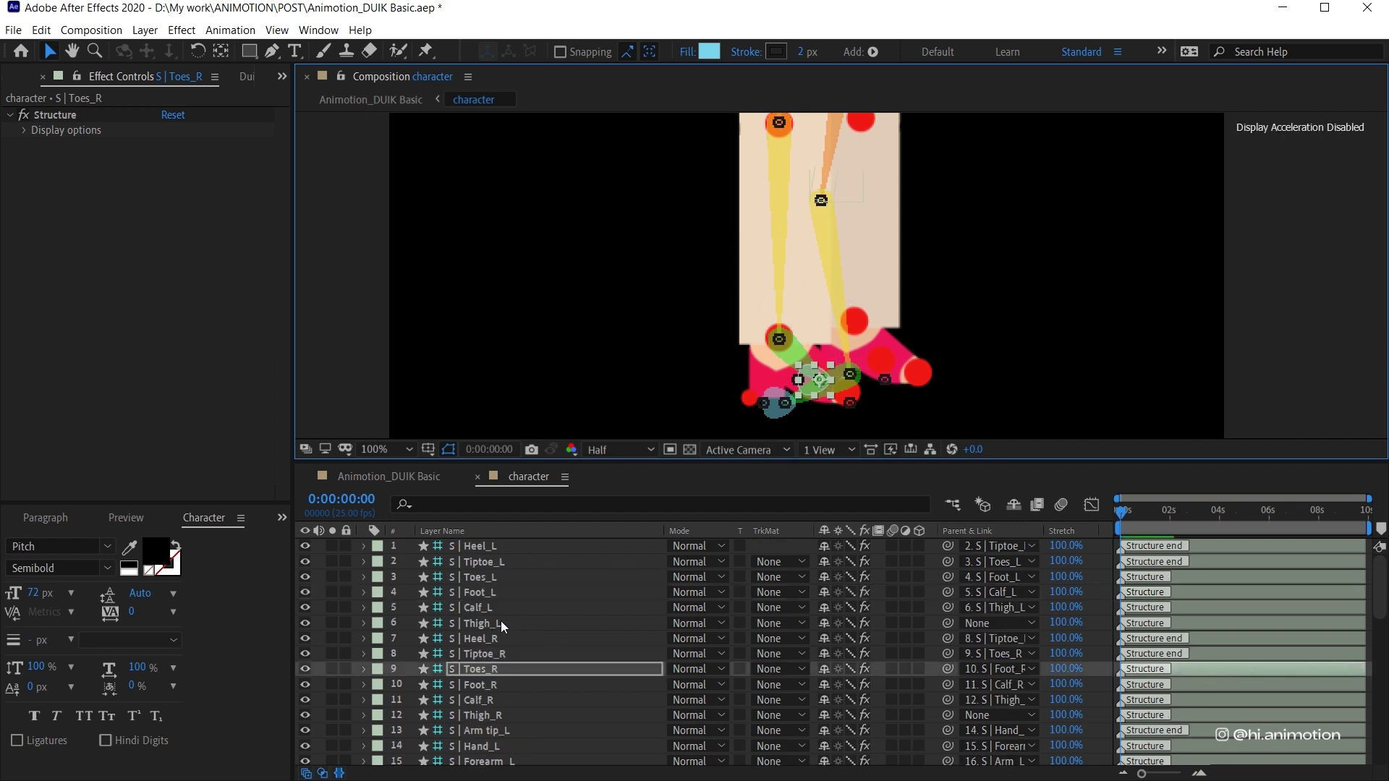
- Hide the six left leg structure layers and zoom to 200% on the right foot rig
left_click(502, 621)
left_click(520, 548, "shift")
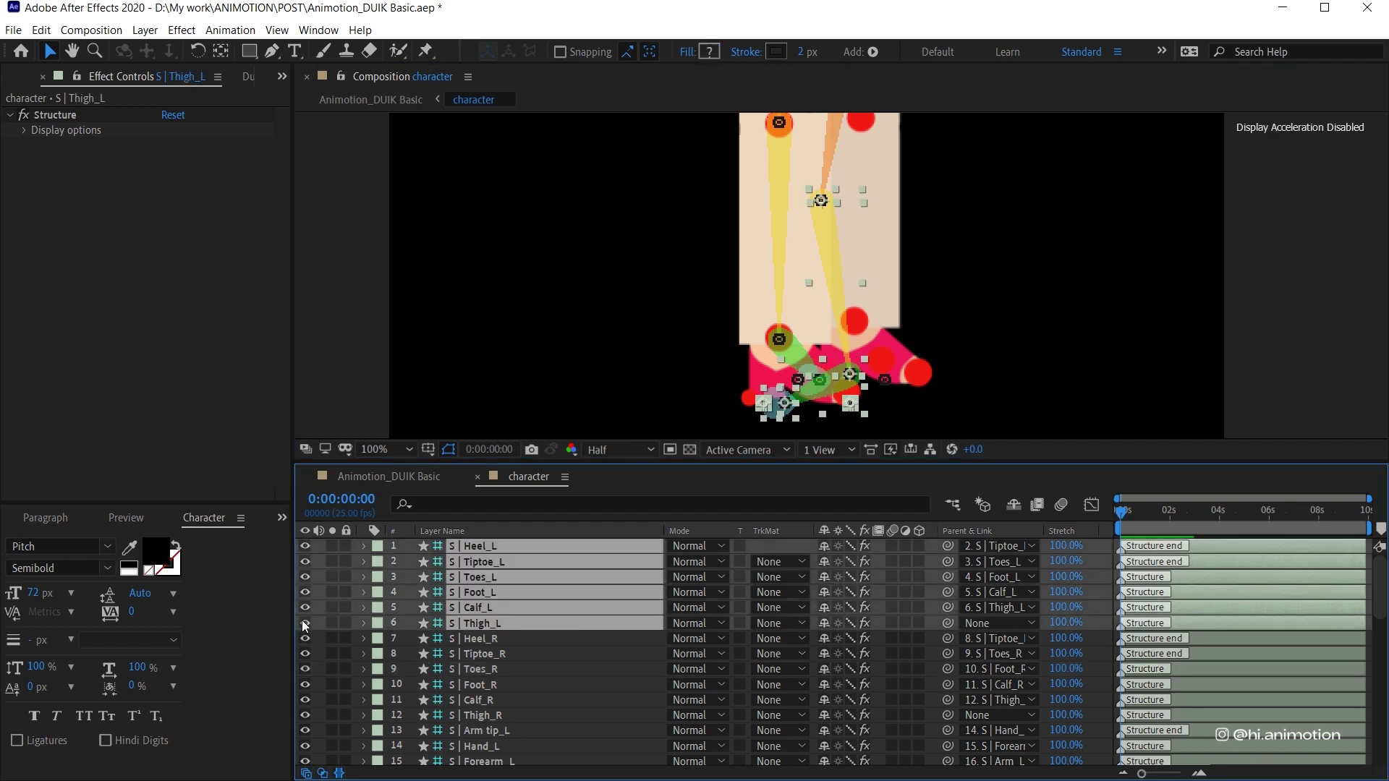
left_click_drag(304, 623, 305, 546)
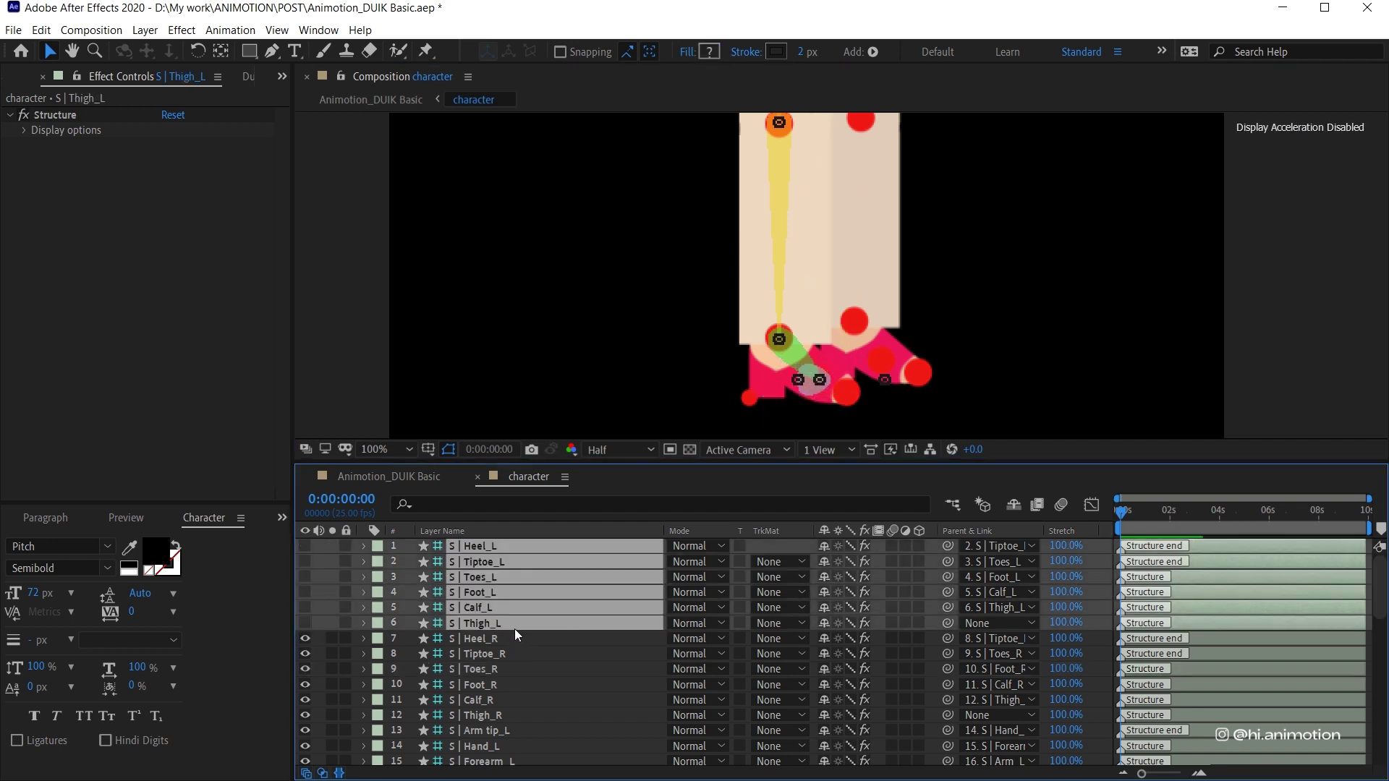
left_click(488, 673)
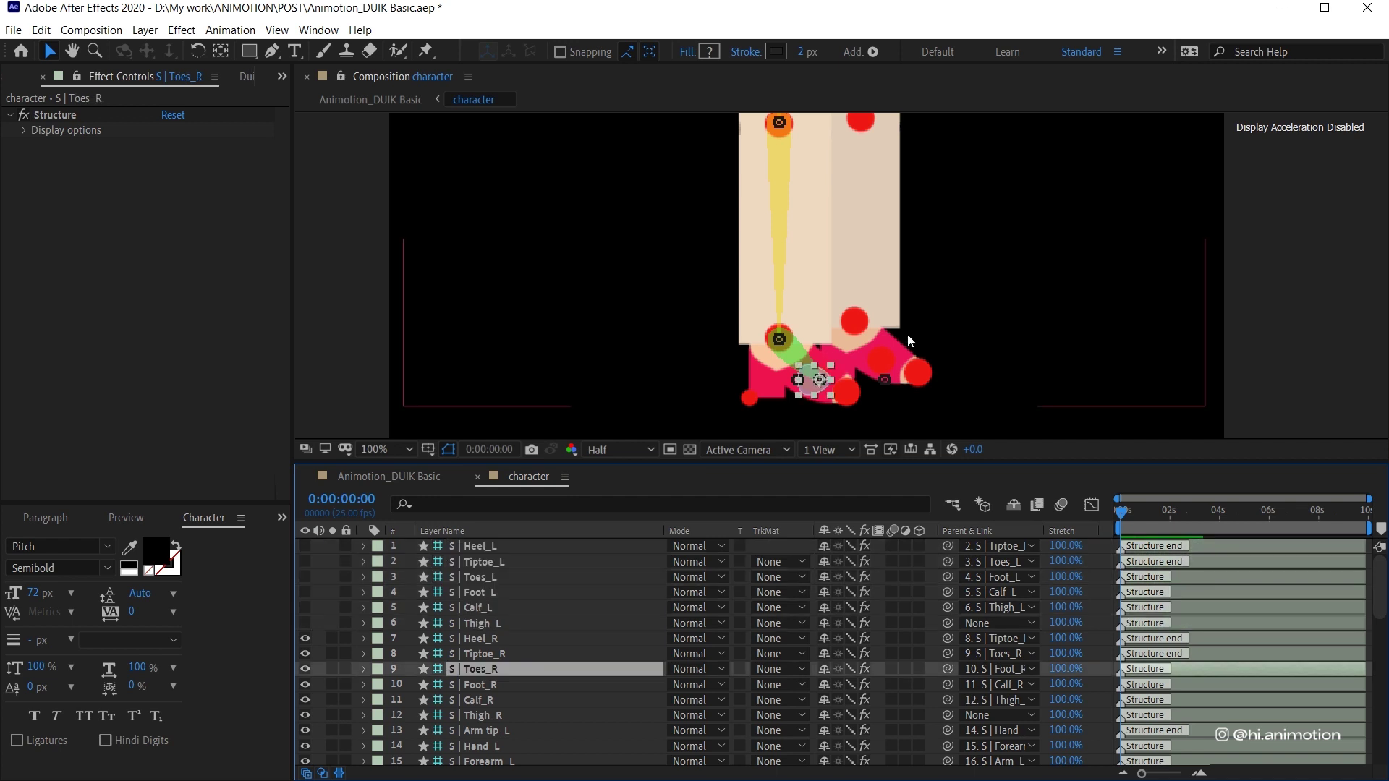
key("period")
left_click_drag(846, 332, 848, 219)
left_click_drag(829, 356, 782, 289)
key("v")
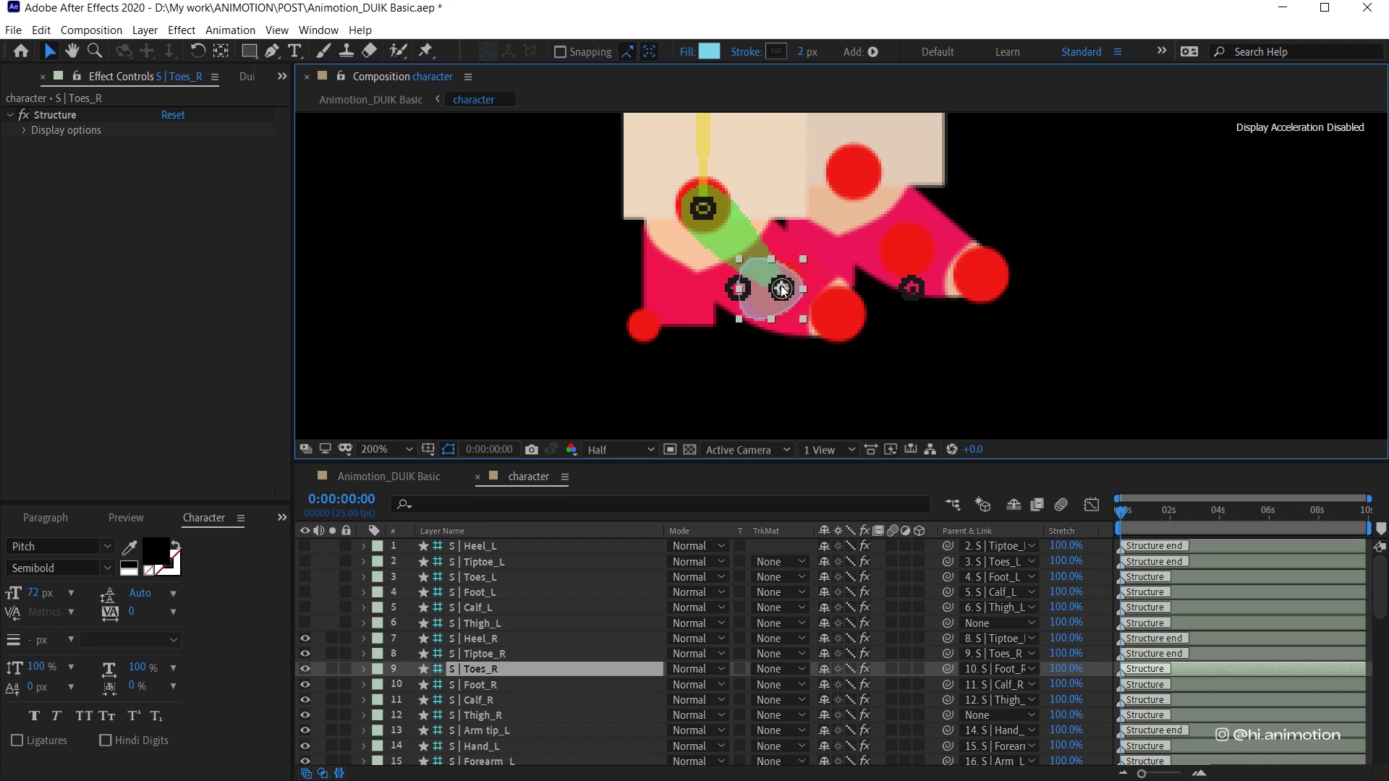
- Place Tiptoe_R on the toe tip and Heel_R on the red heel circle
key("Return")
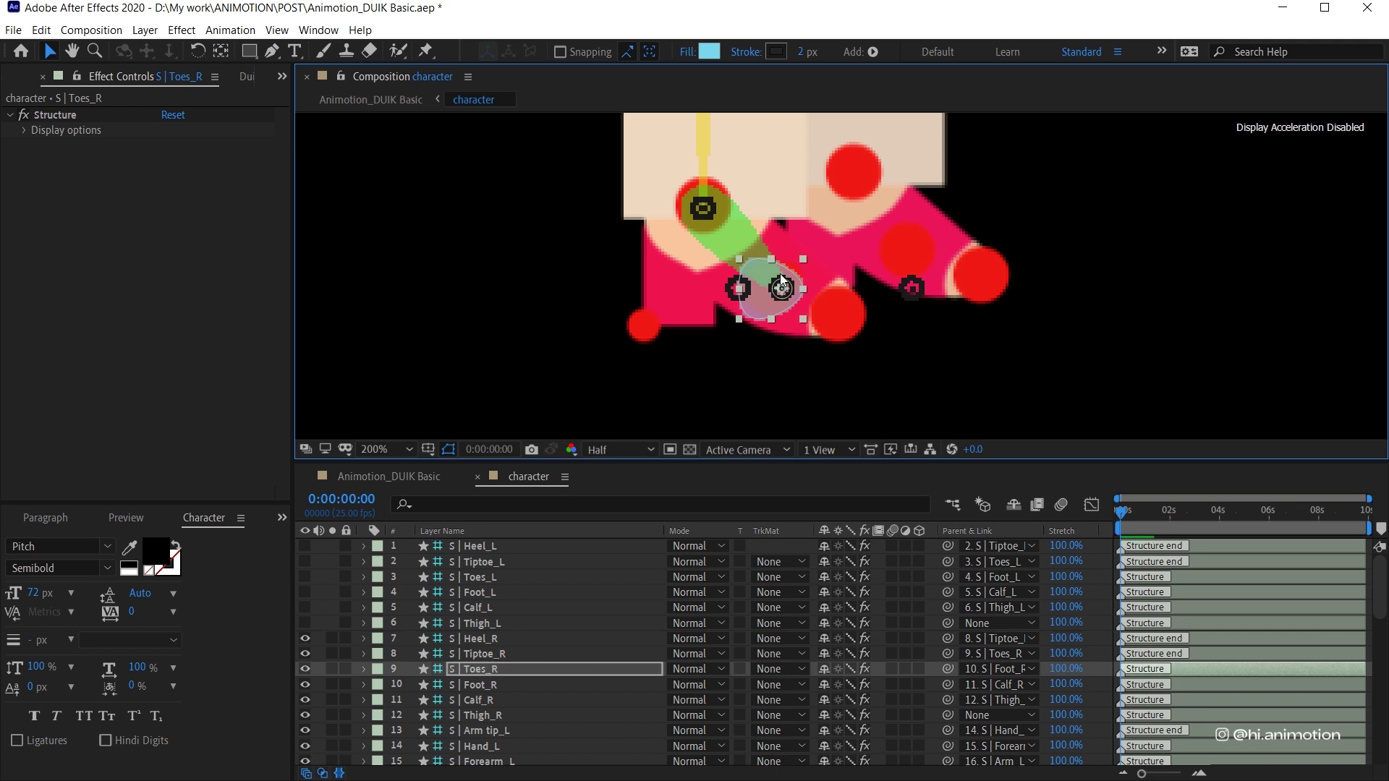
left_click(499, 654)
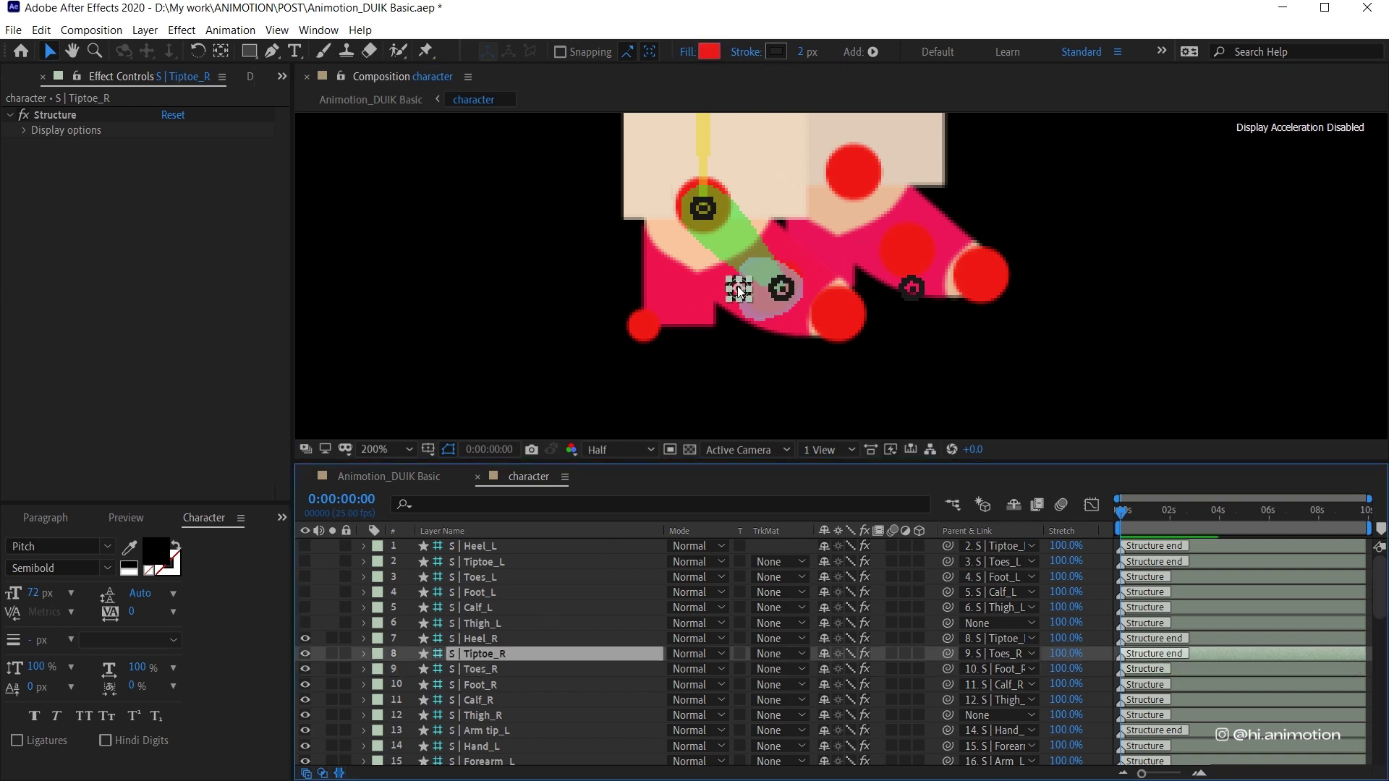
left_click_drag(738, 289, 845, 315)
left_click(497, 650)
key("Return")
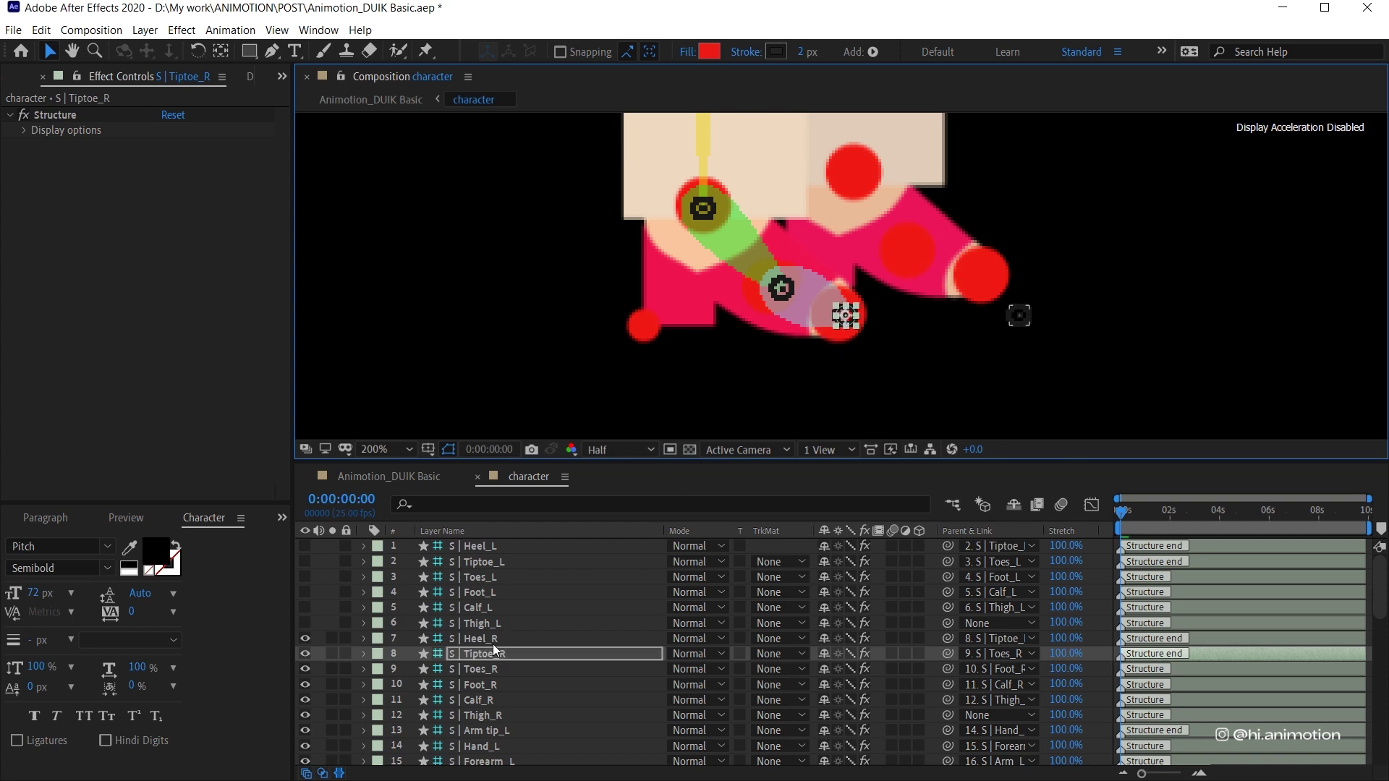
left_click(1032, 307)
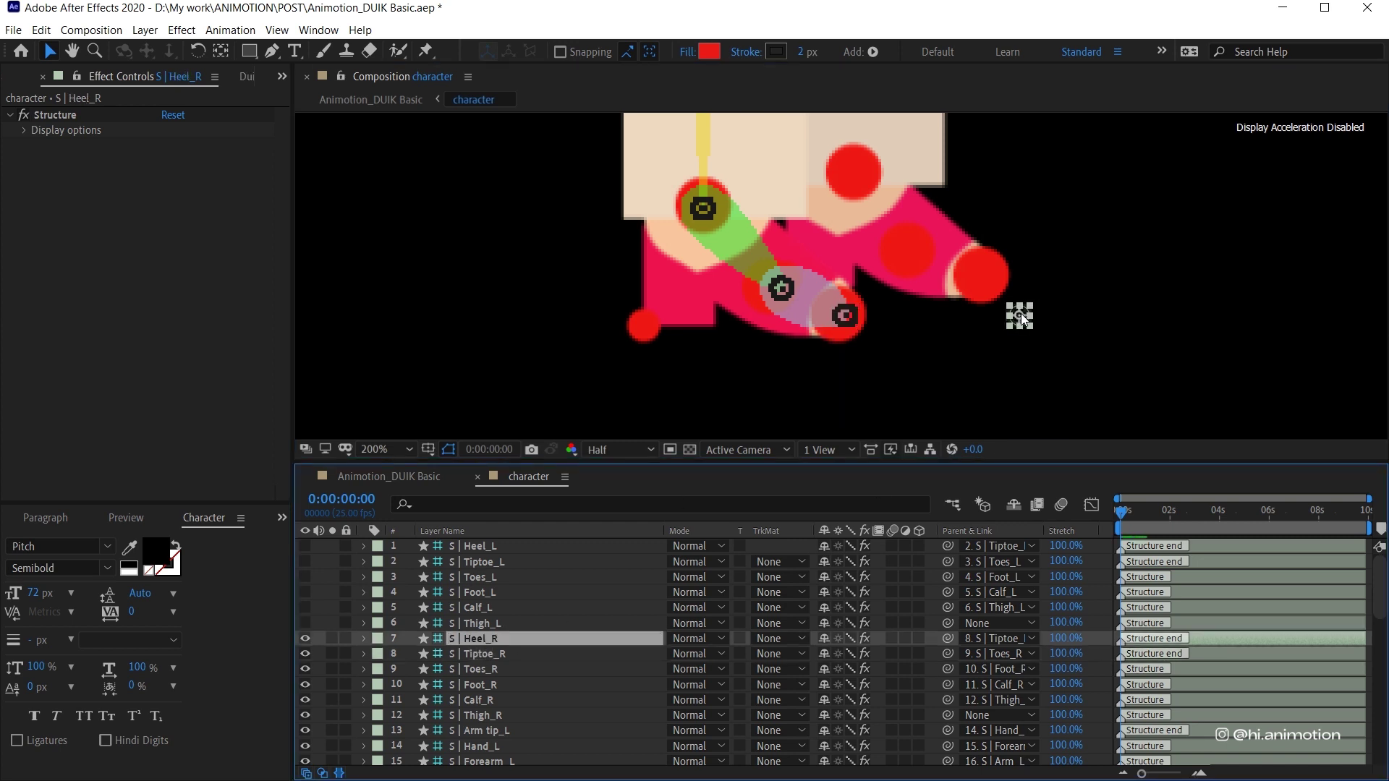
left_click_drag(1022, 317, 648, 325)
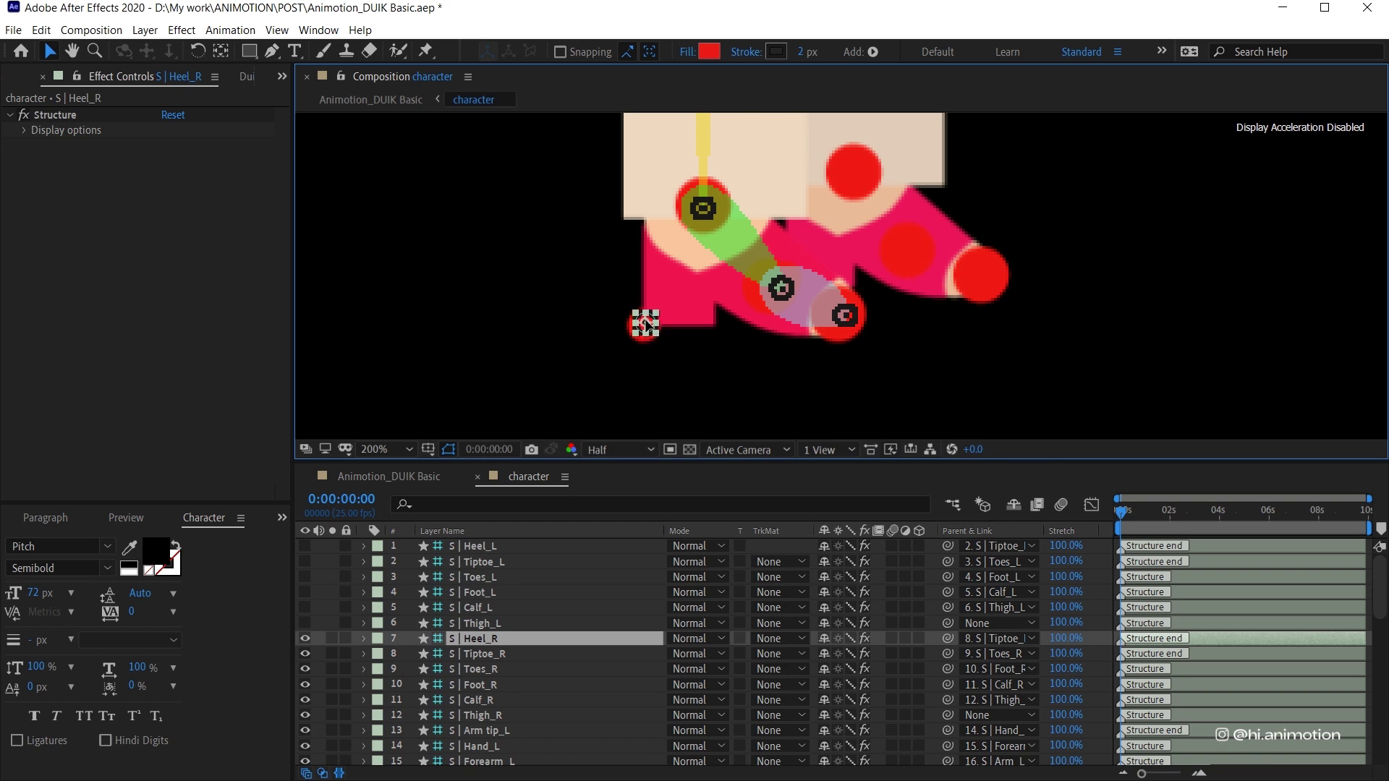
key("Return")
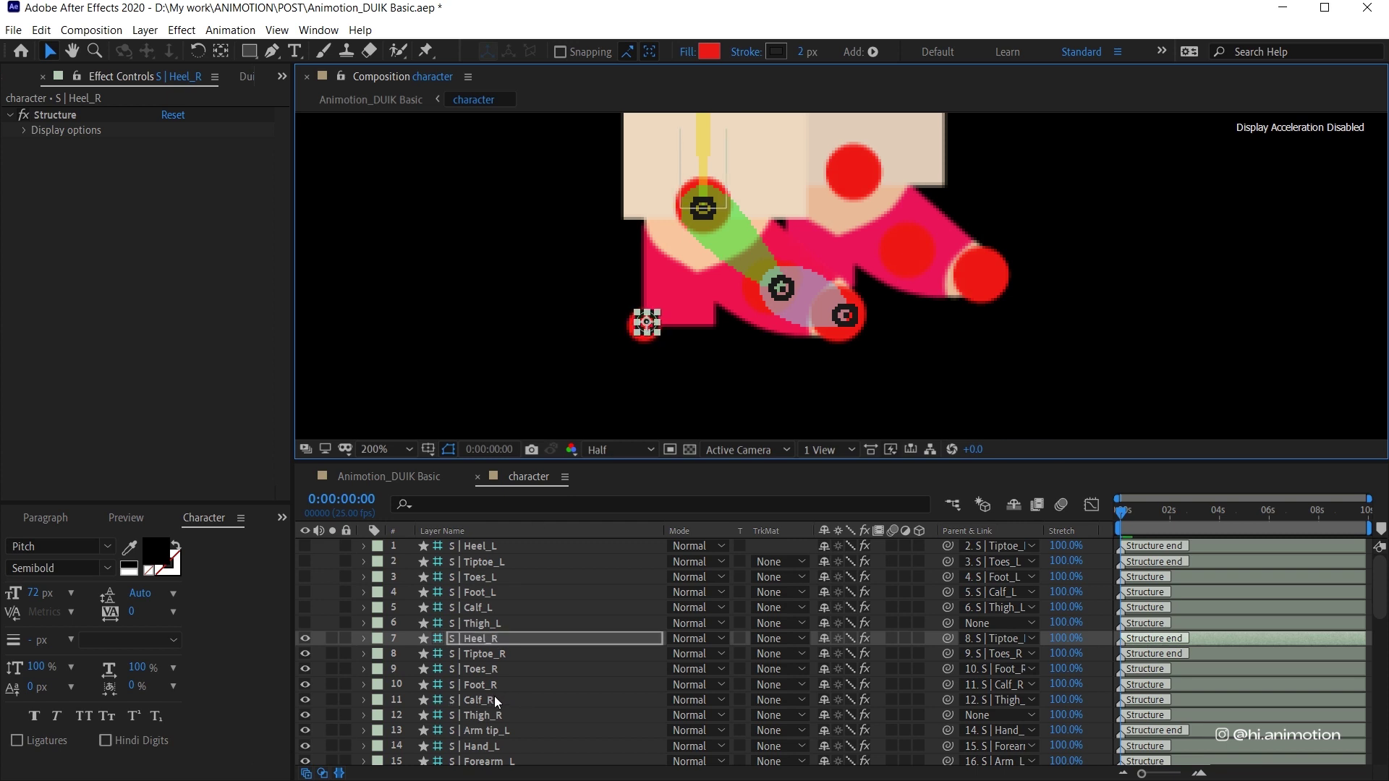
- Hide the right leg structures, show the left leg ones, and toggle L_calf through L_foot visibility
left_click(483, 715, "shift")
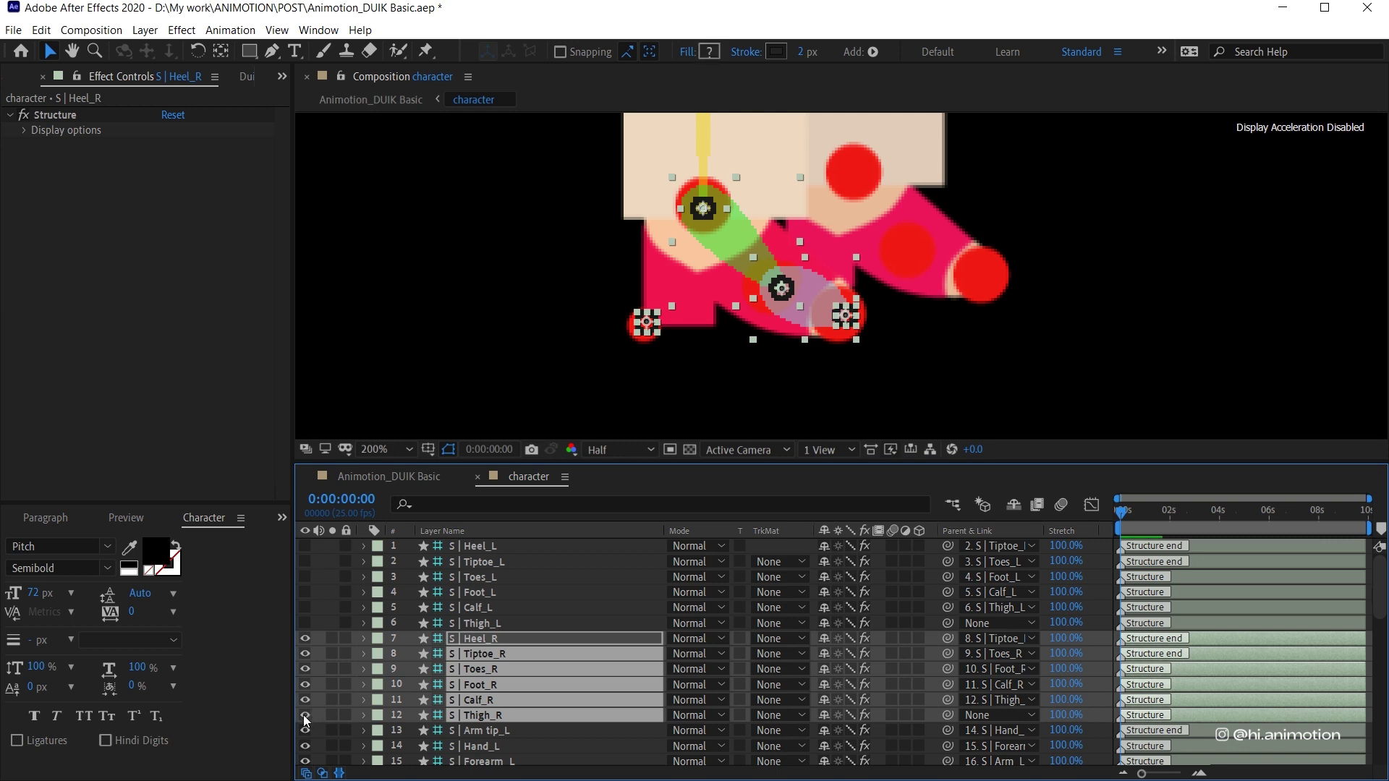
left_click(303, 715)
left_click(476, 627)
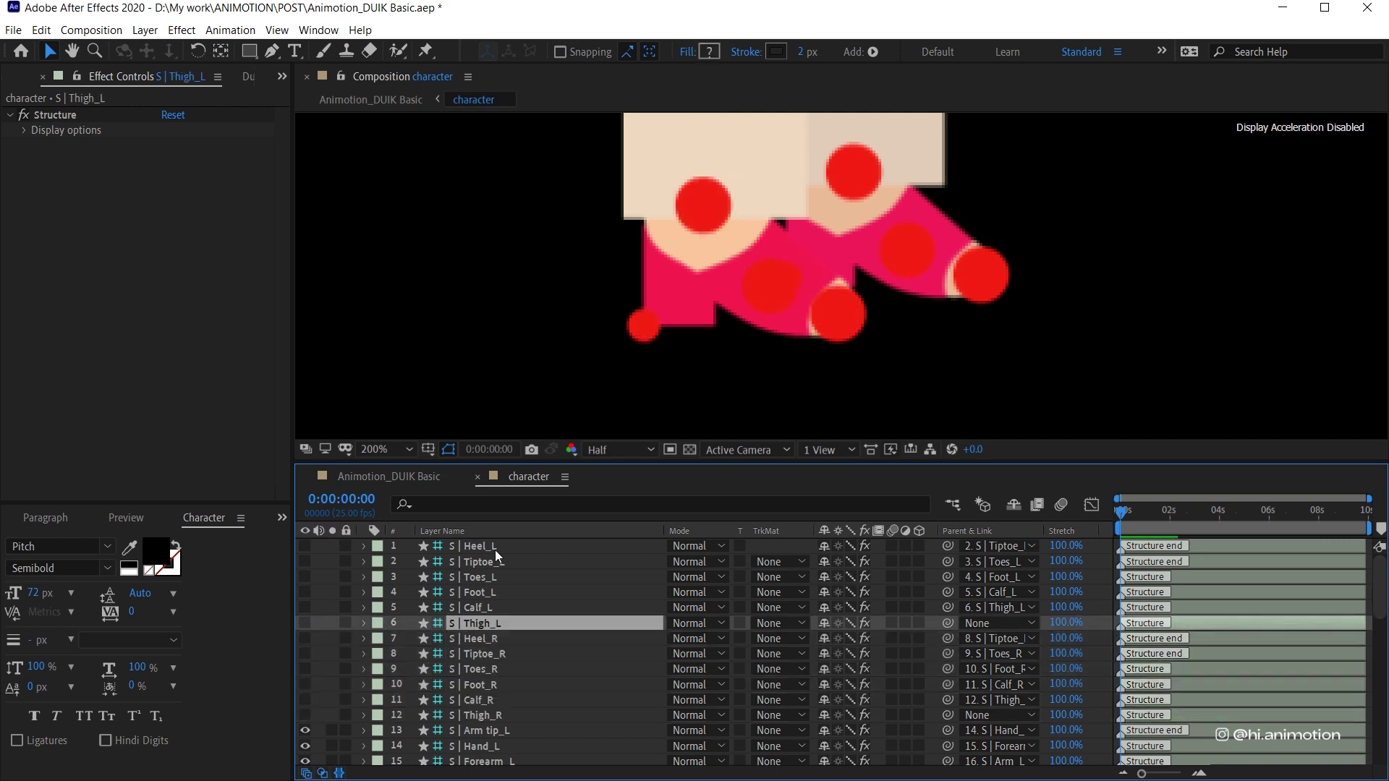
left_click(494, 547, "shift")
left_click_drag(303, 545, 304, 623)
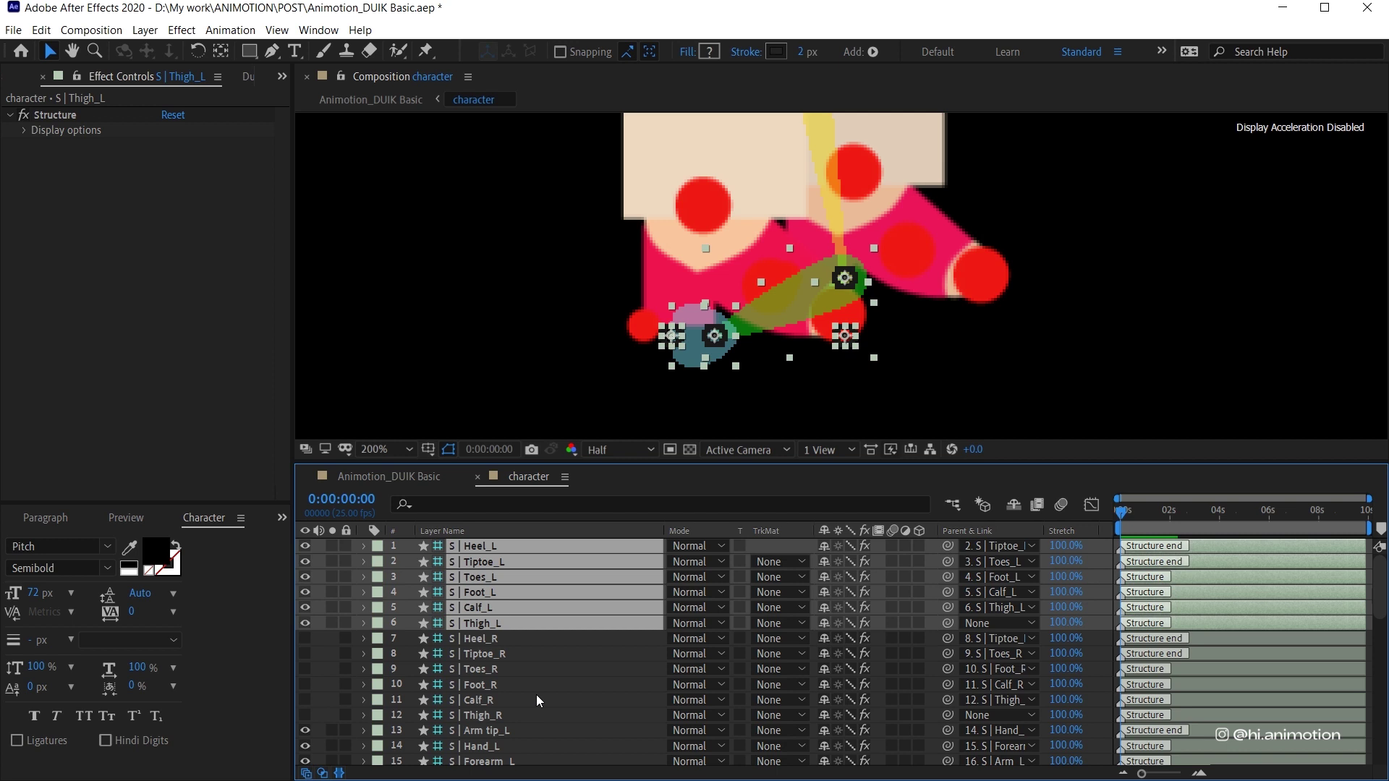
scroll(490, 660, "down", 10)
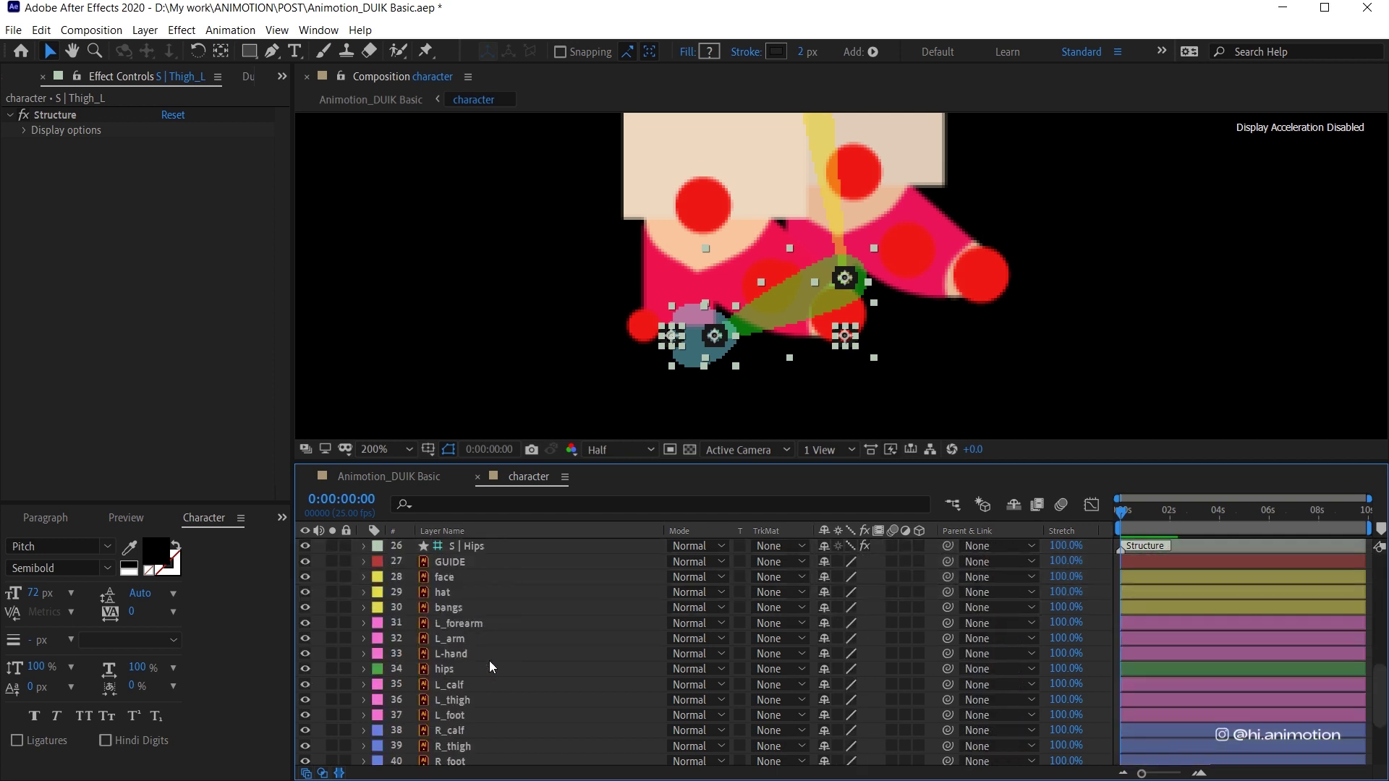
scroll(489, 661, "down", 1)
left_click(454, 557)
left_click(447, 589, "shift")
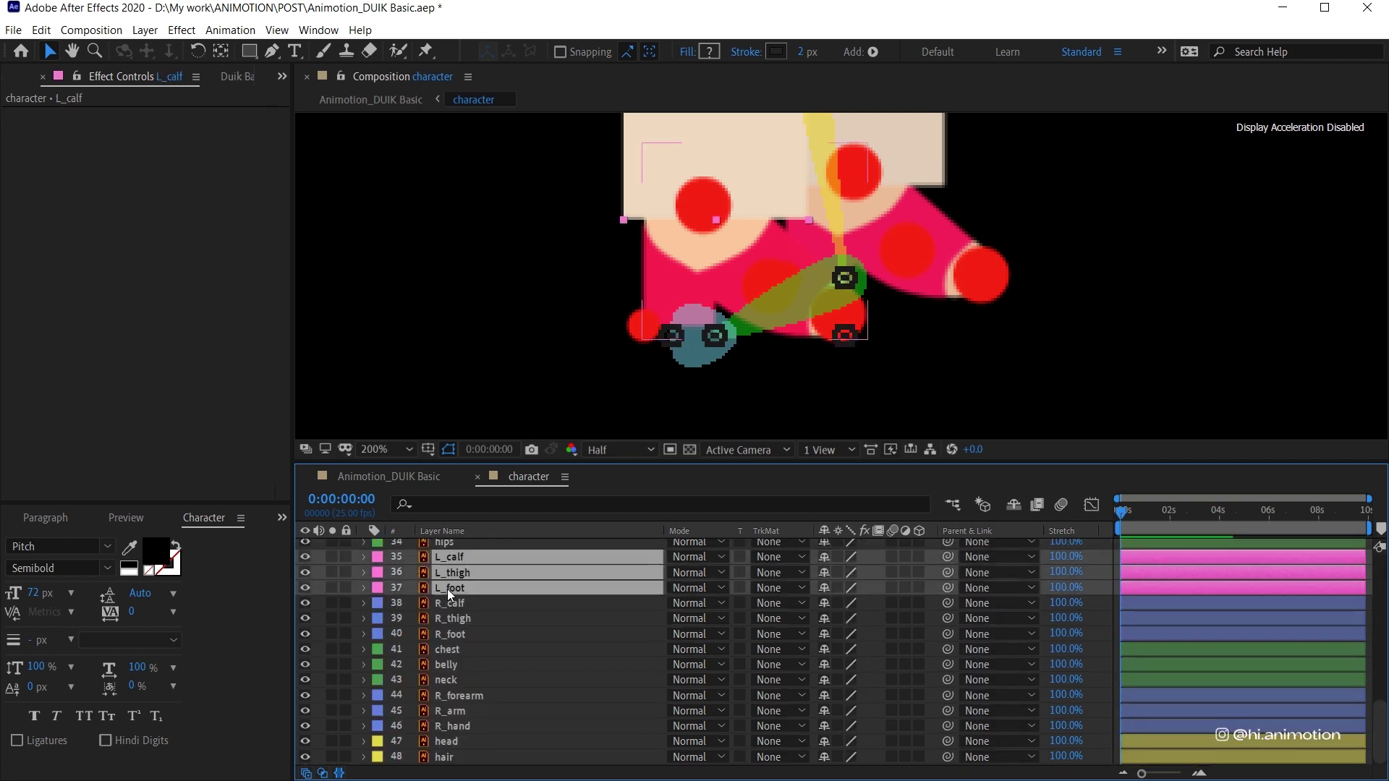
left_click_drag(305, 588, 305, 557)
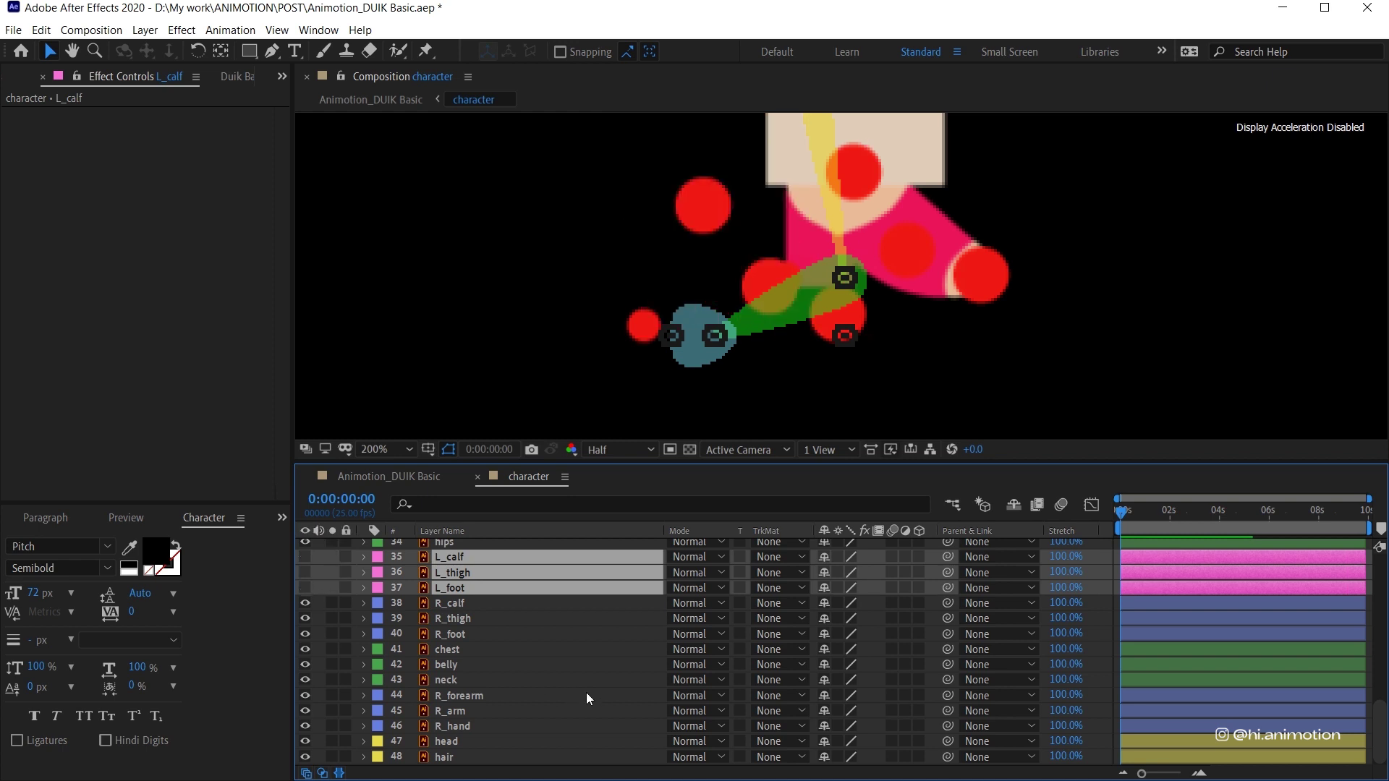
scroll(576, 680, "up", 11)
- Inspect Thigh_L, Calf_L, Foot_L, Toes_L and Heel_L, then show the right leg structures again
left_click(488, 620)
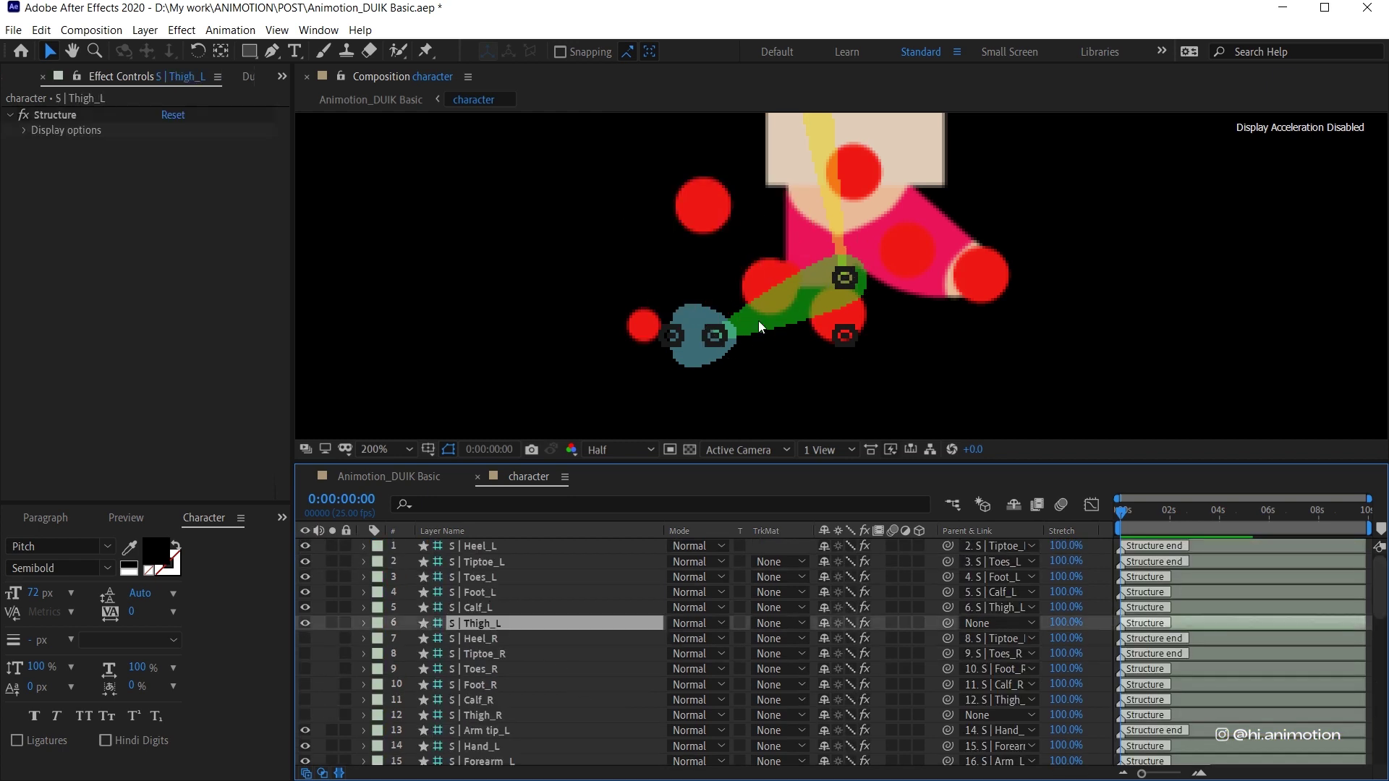
scroll(766, 328, "down", 2)
scroll(735, 275, "up", 4)
left_click(769, 359)
key("h")
left_click_drag(768, 359, 723, 94)
key("v")
left_click(503, 592)
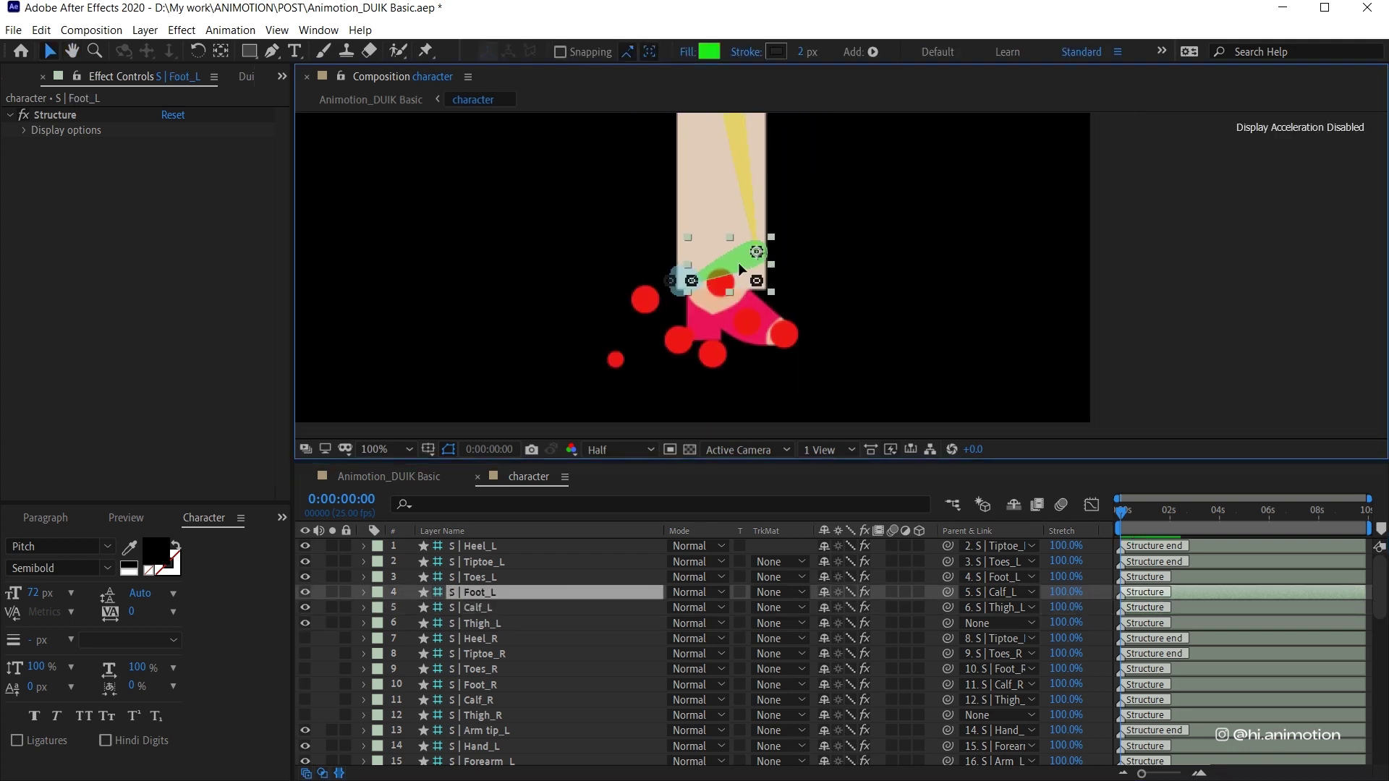
left_click(492, 576)
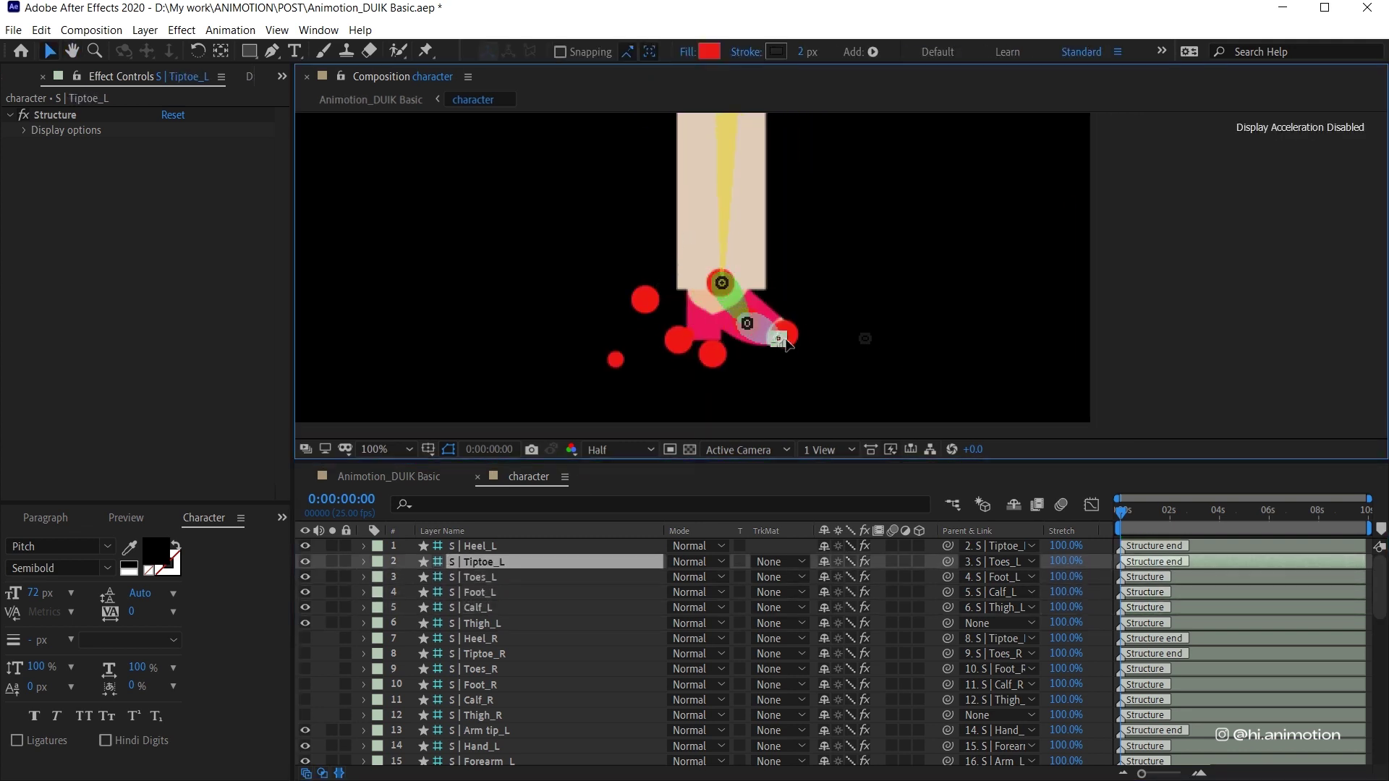
left_click(788, 335)
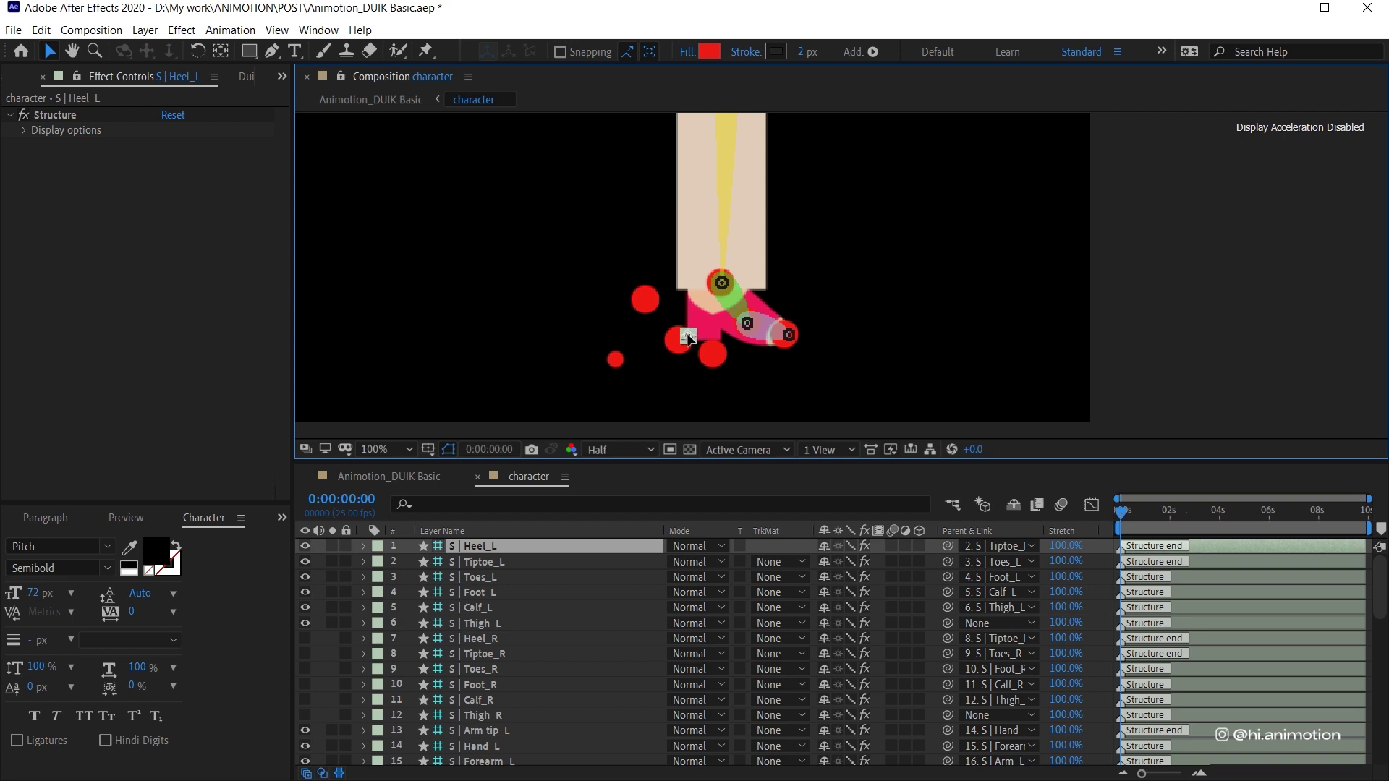
left_click(544, 623)
key("ctrl+a")
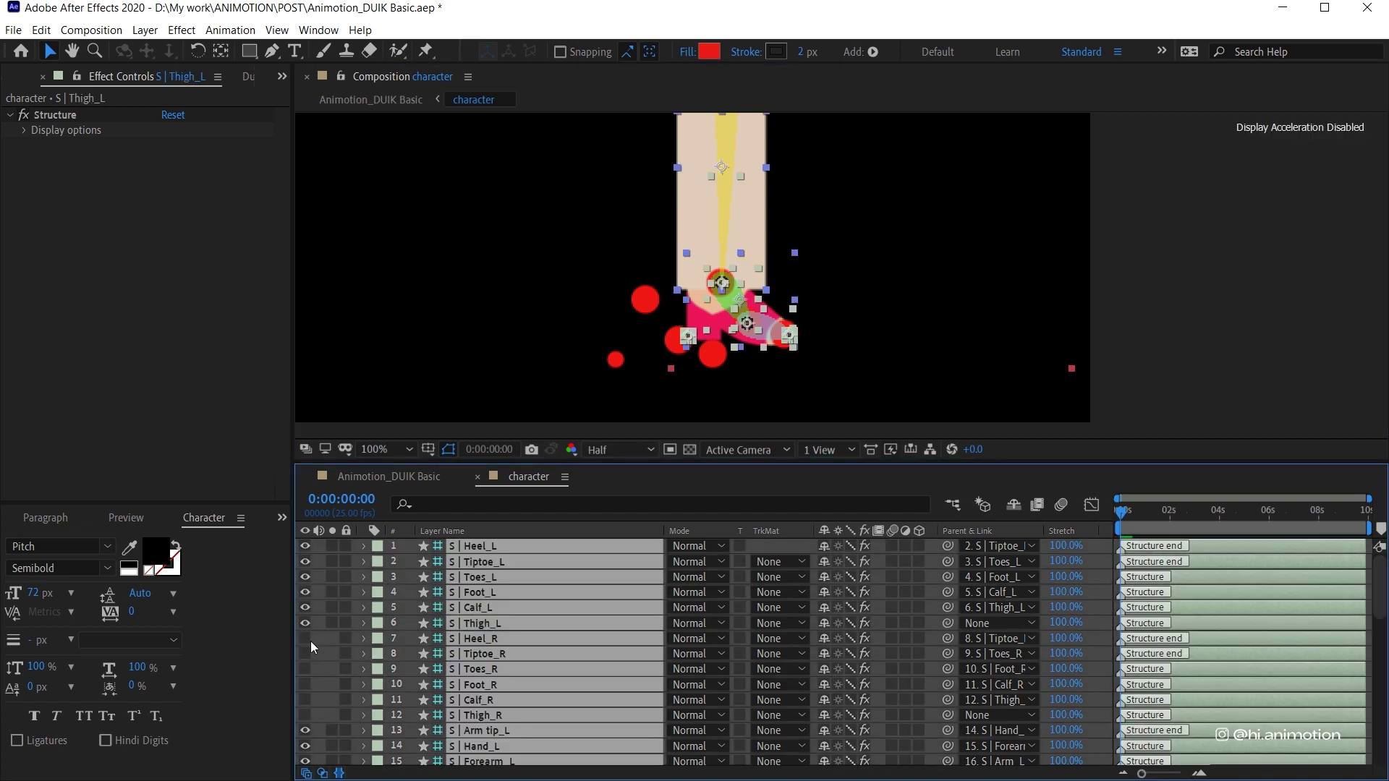
left_click_drag(310, 638, 309, 715)
- Zoom the view to 50% and parent the head and hair layers to the Head structure
key("comma")
left_click(861, 293)
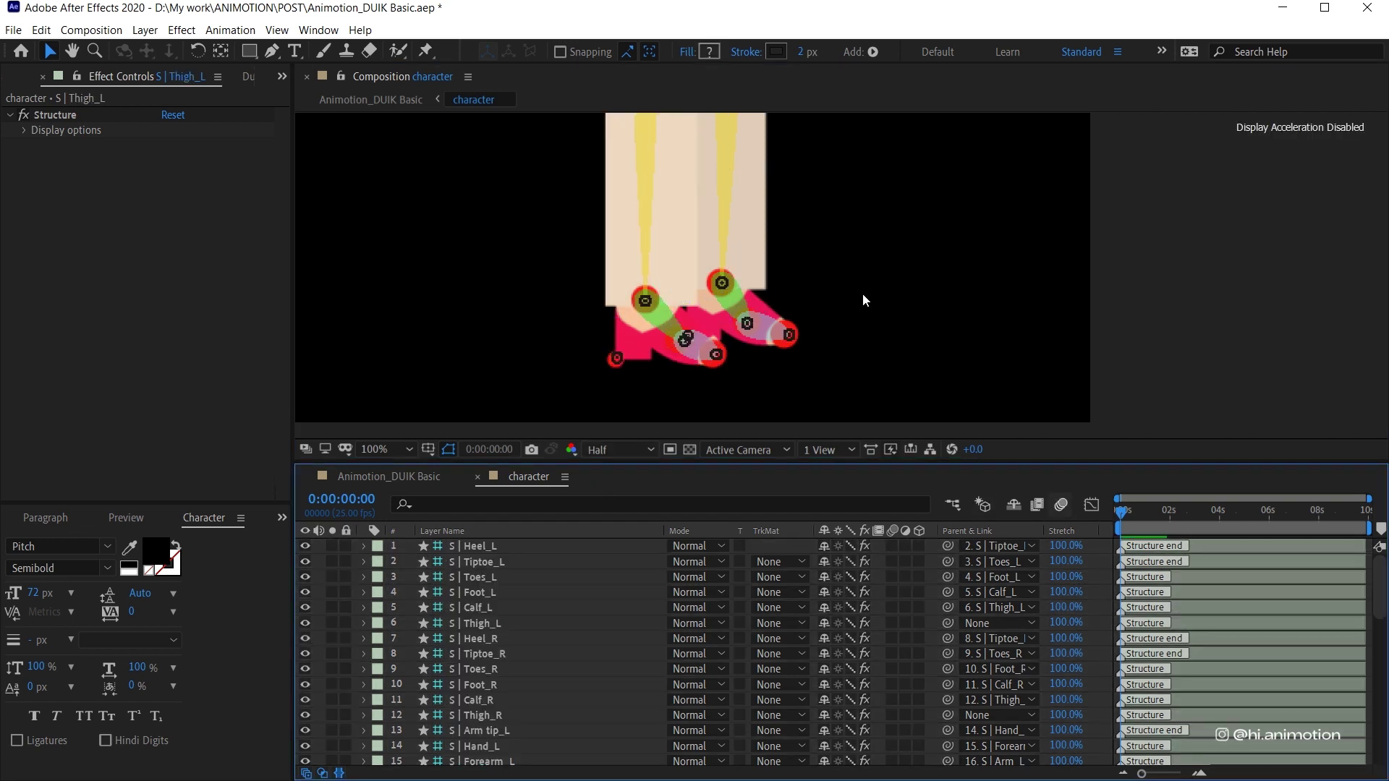
scroll(559, 644, "down", 5)
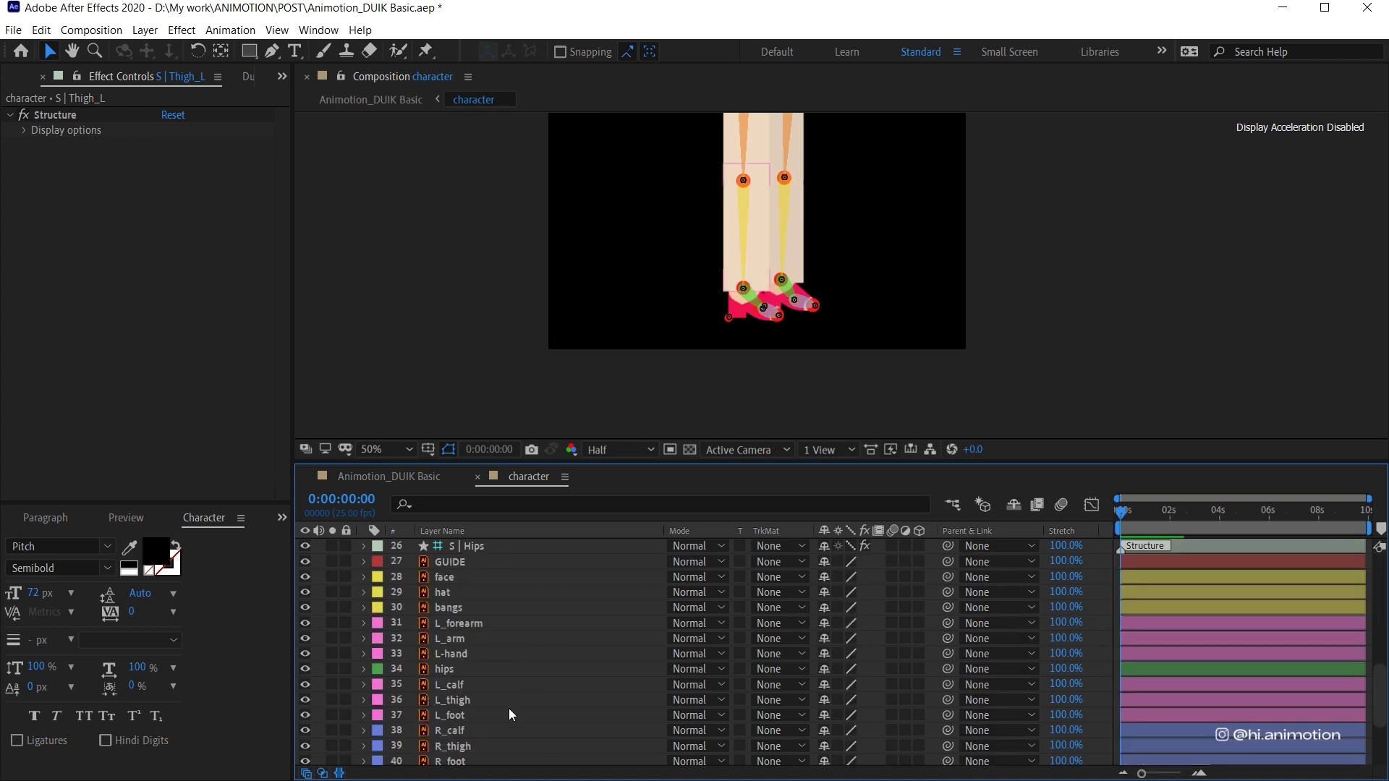
scroll(481, 746, "down", 3)
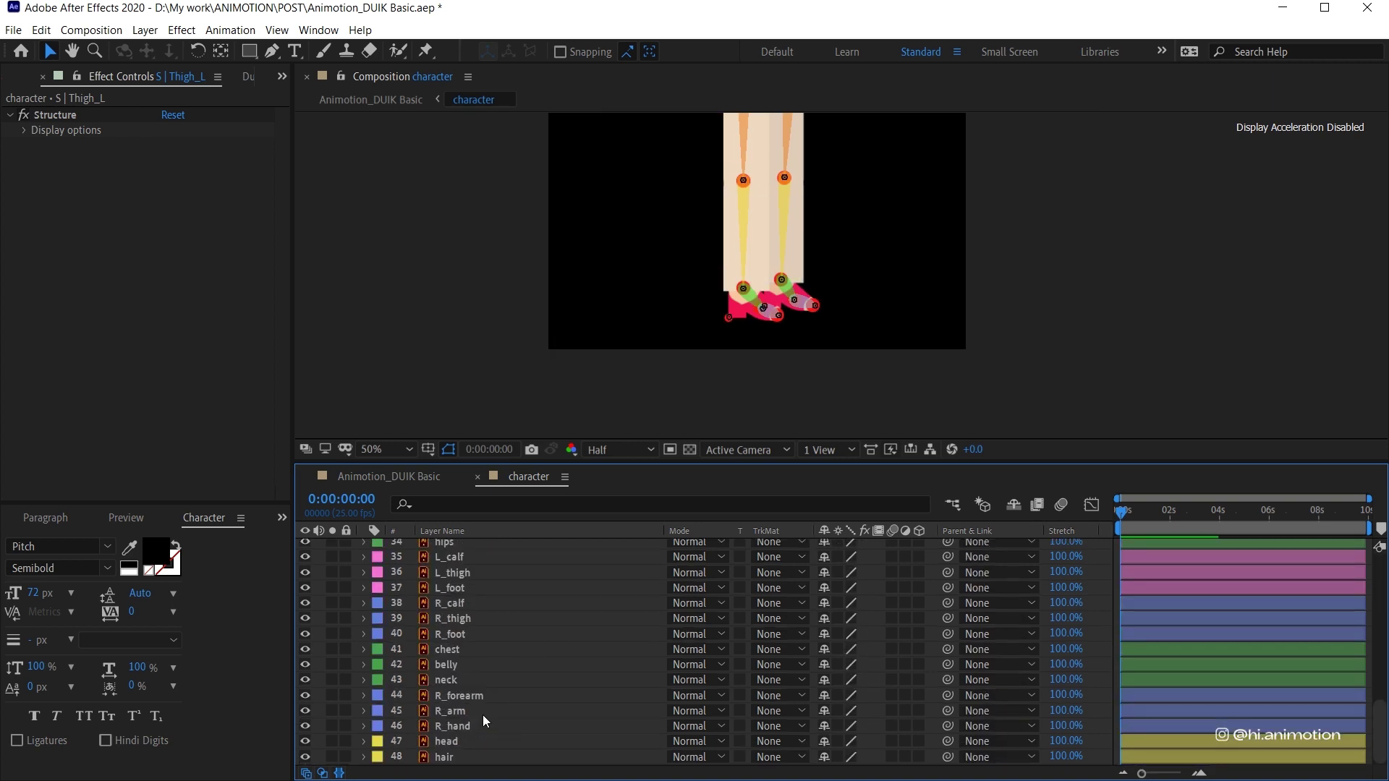
scroll(775, 183, "up", 3)
left_click(467, 741)
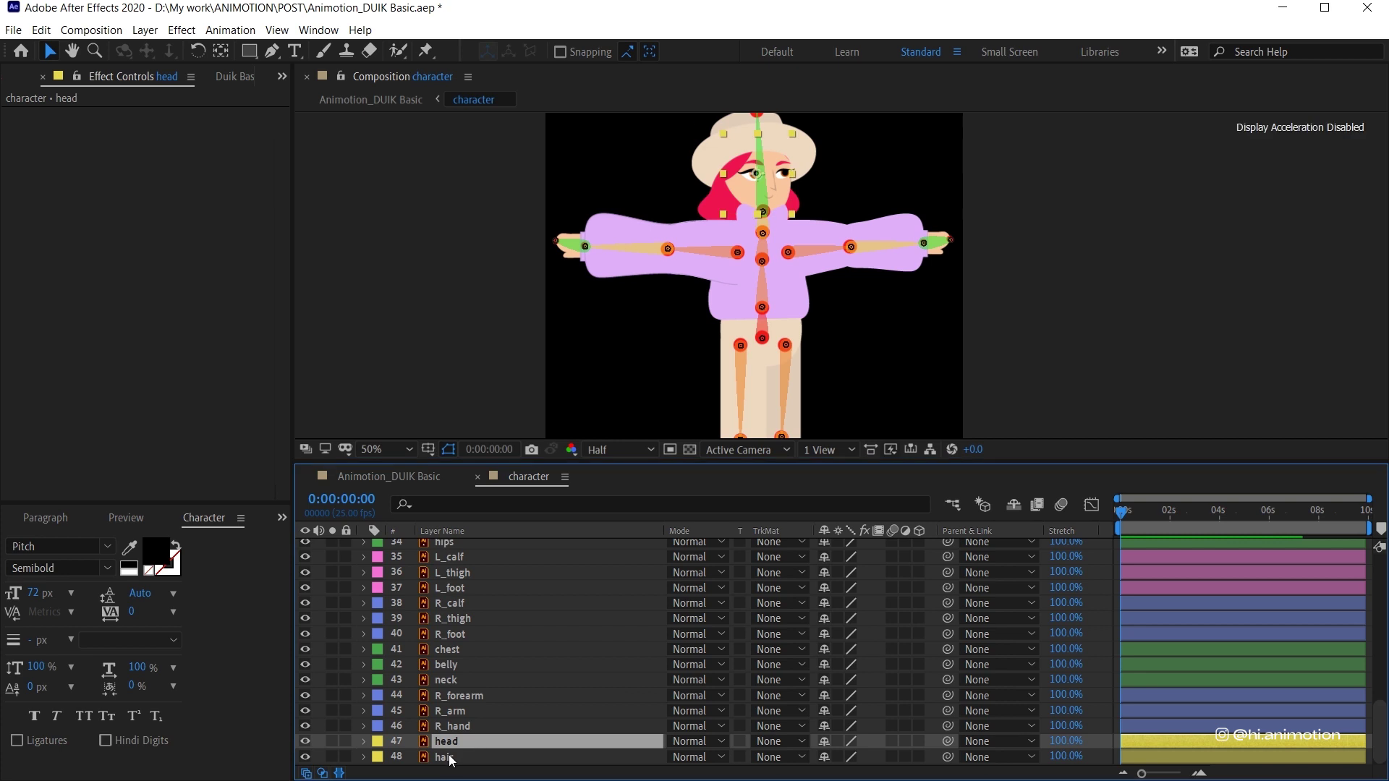
left_click(1076, 752, "shift")
left_click(1007, 746)
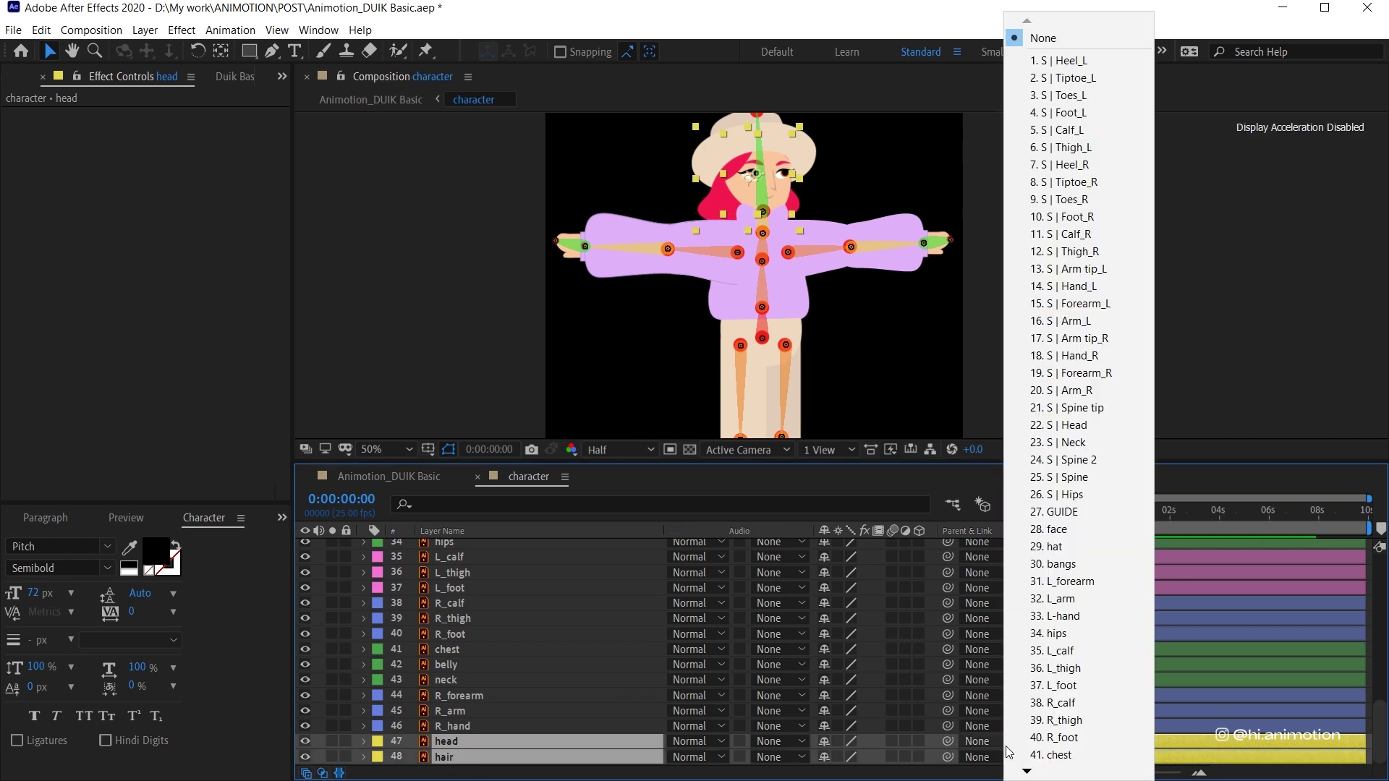
left_click(1080, 427)
- Parent R_hand to Hand_R, R_arm to Arm_R and R_forearm to Forearm_R
left_click(492, 726)
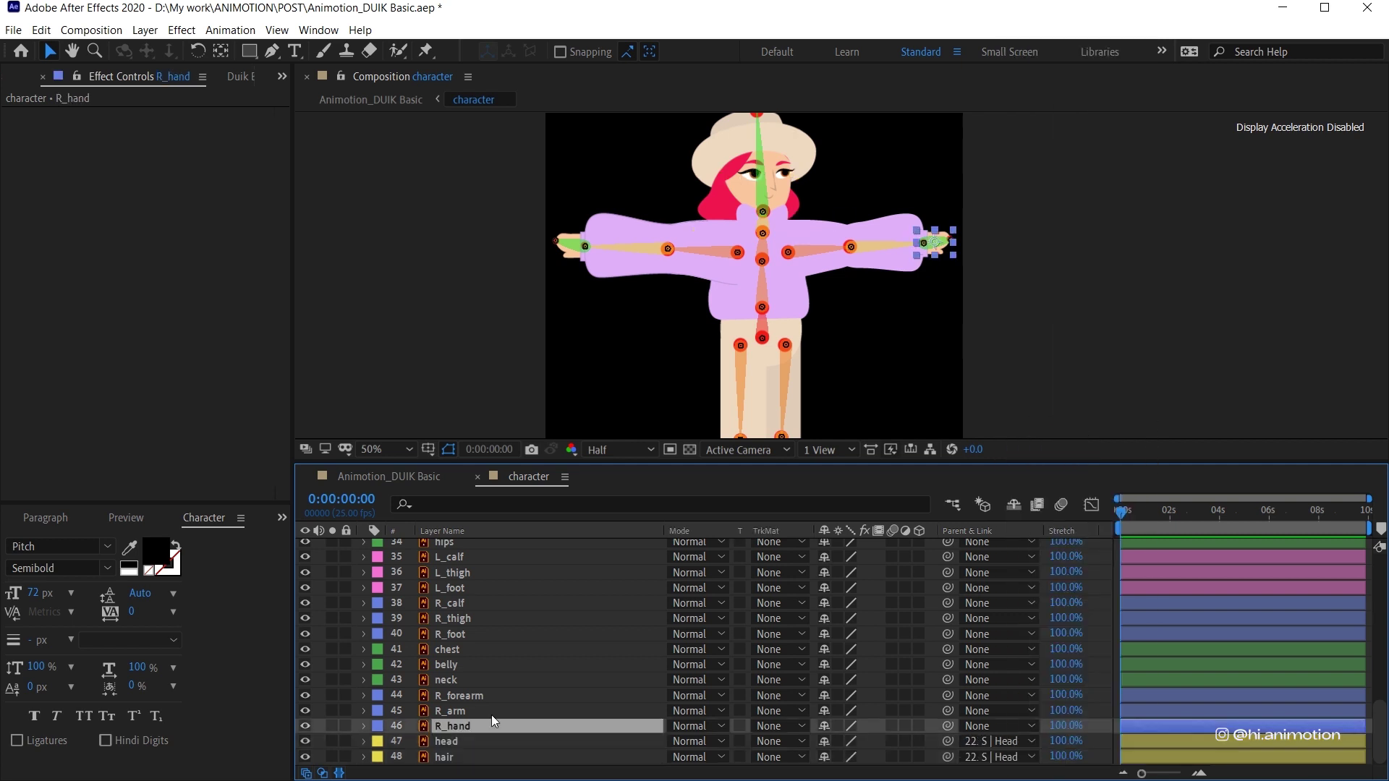
left_click(1006, 723)
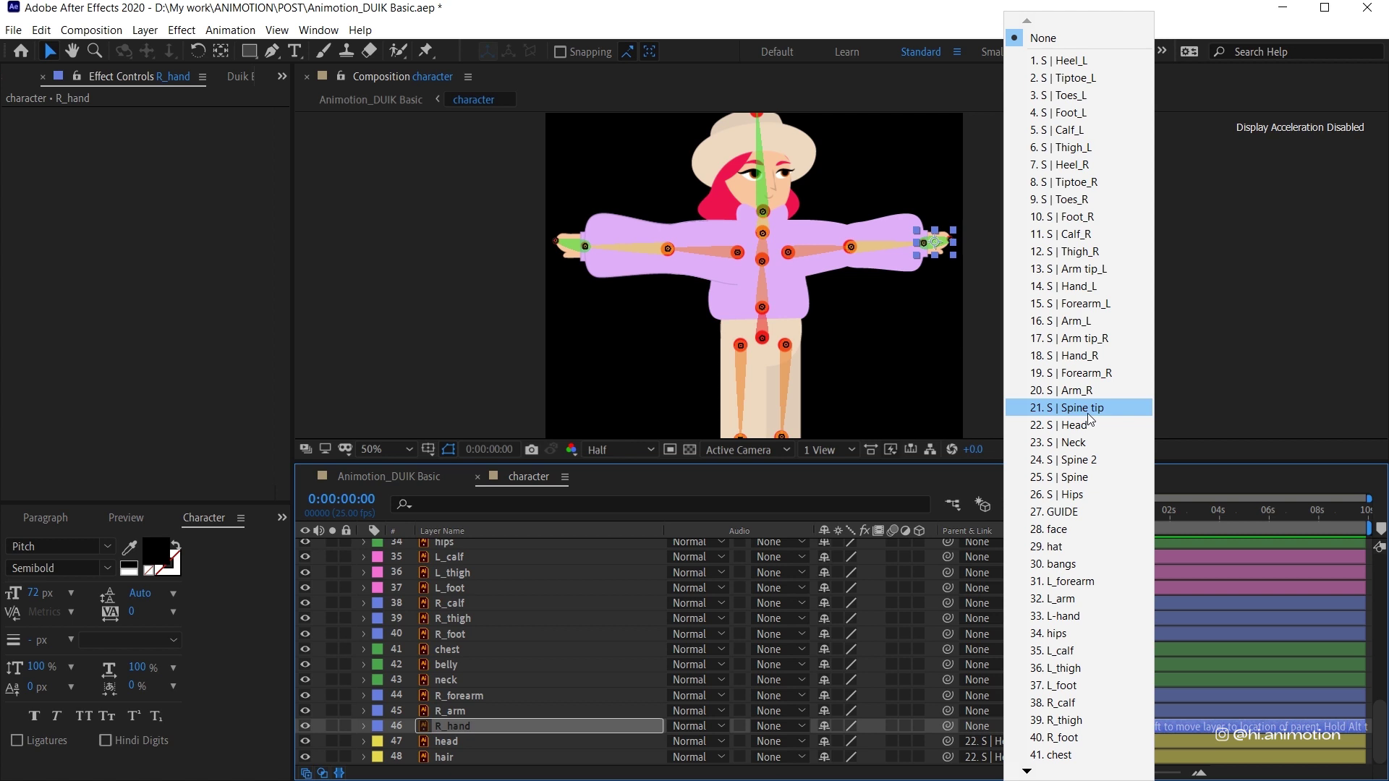
left_click(1070, 355)
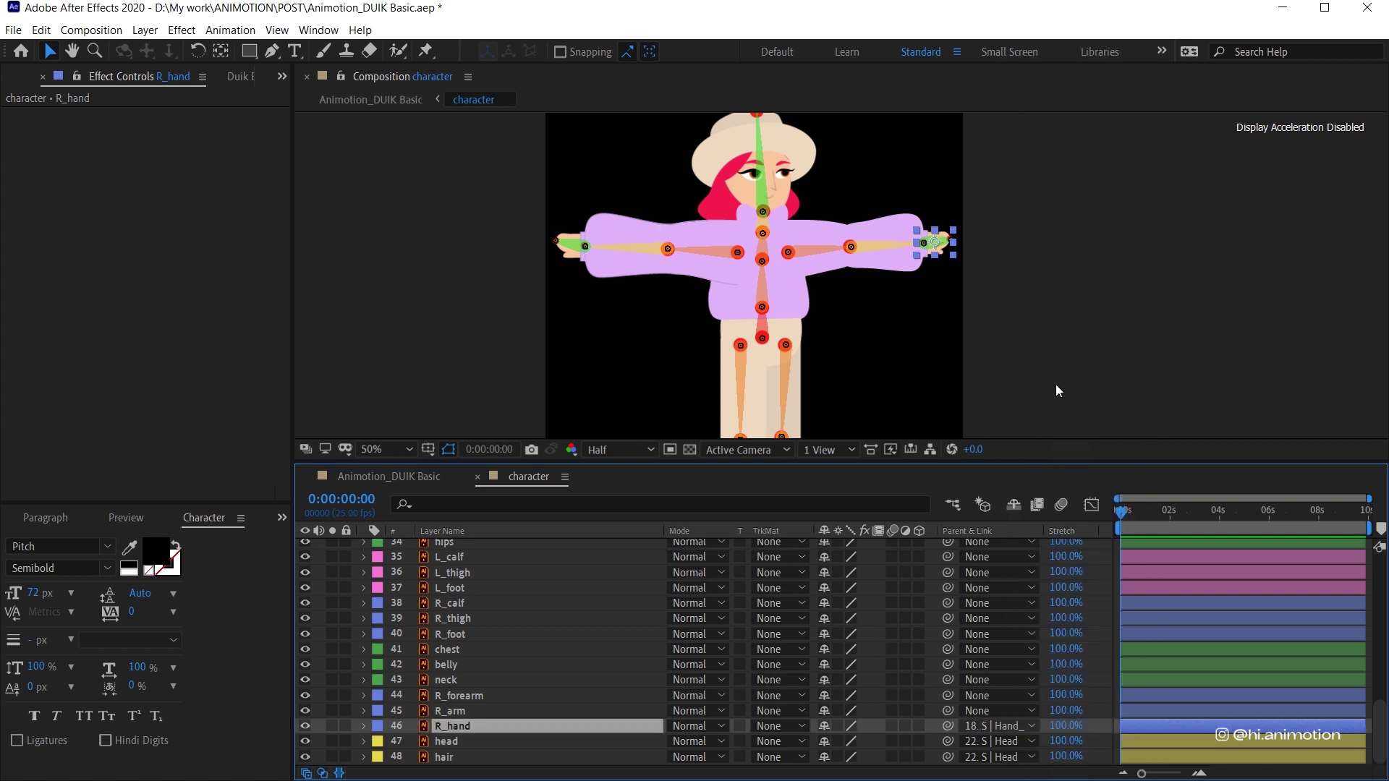
left_click(487, 711)
left_click(984, 711)
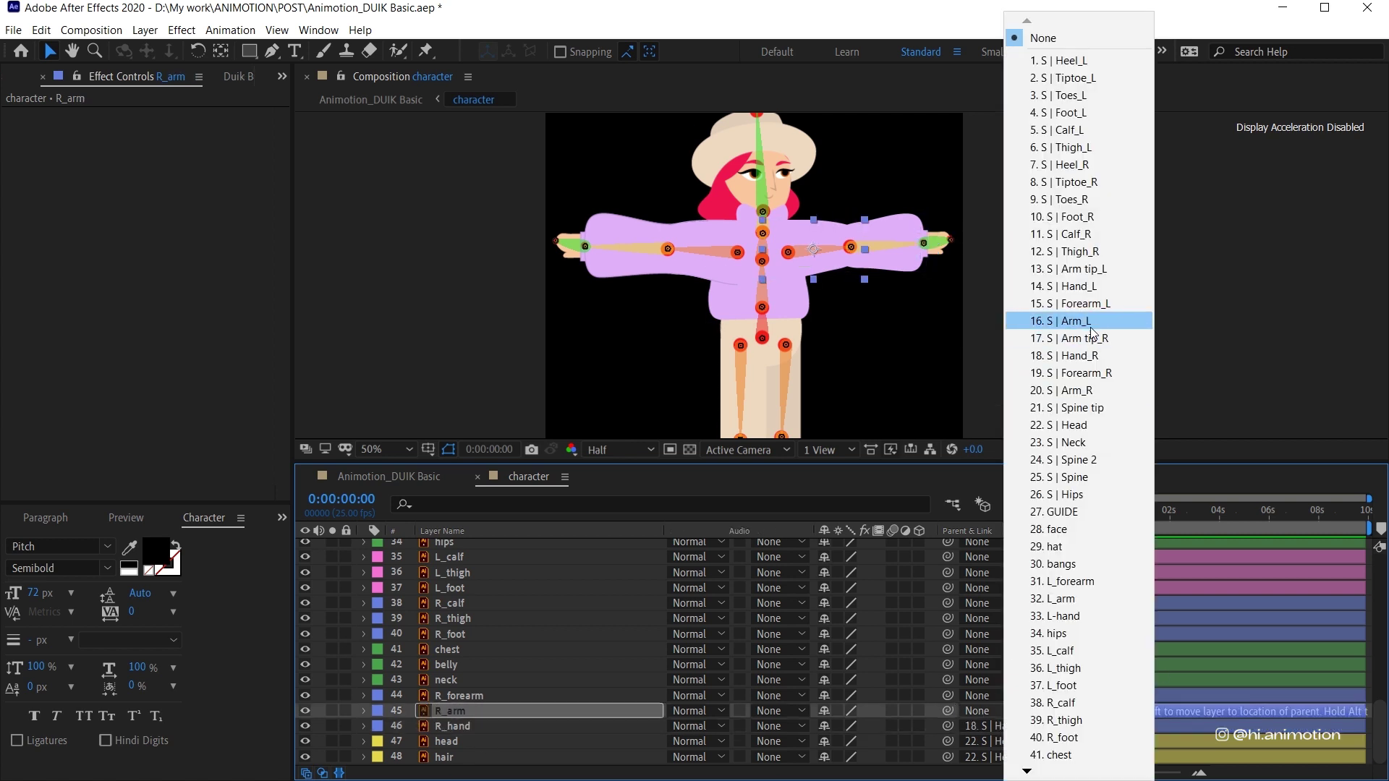
left_click(1070, 391)
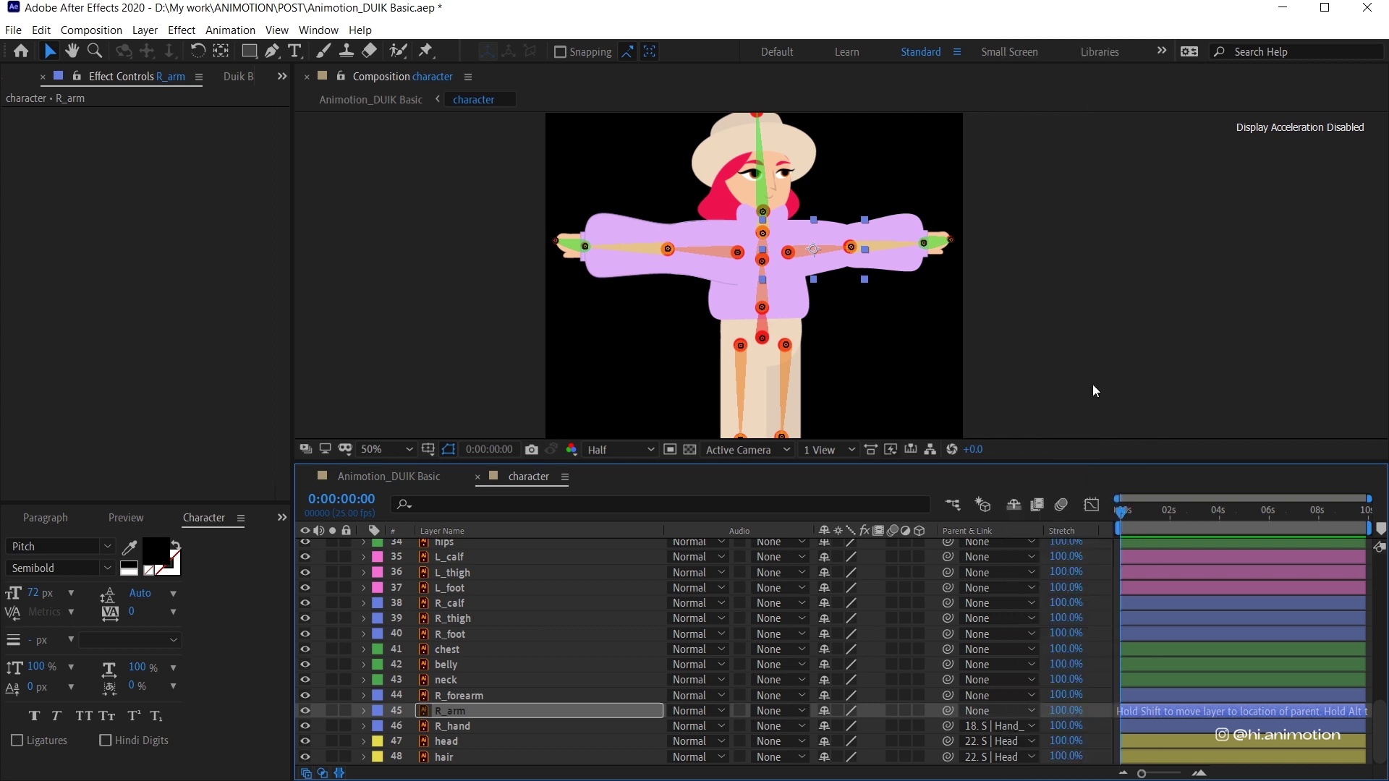
left_click(499, 695)
left_click(984, 695)
left_click(1012, 629)
left_click(973, 696)
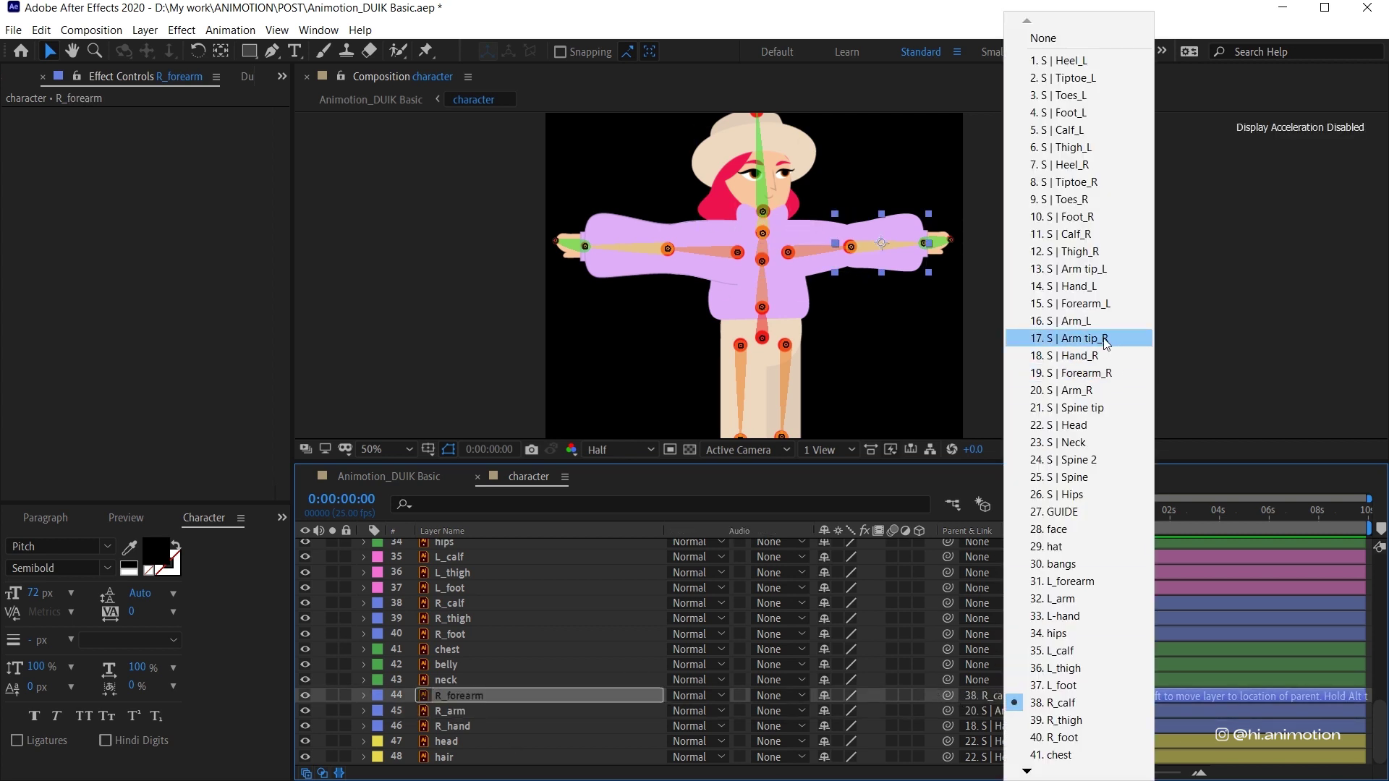
left_click(1096, 374)
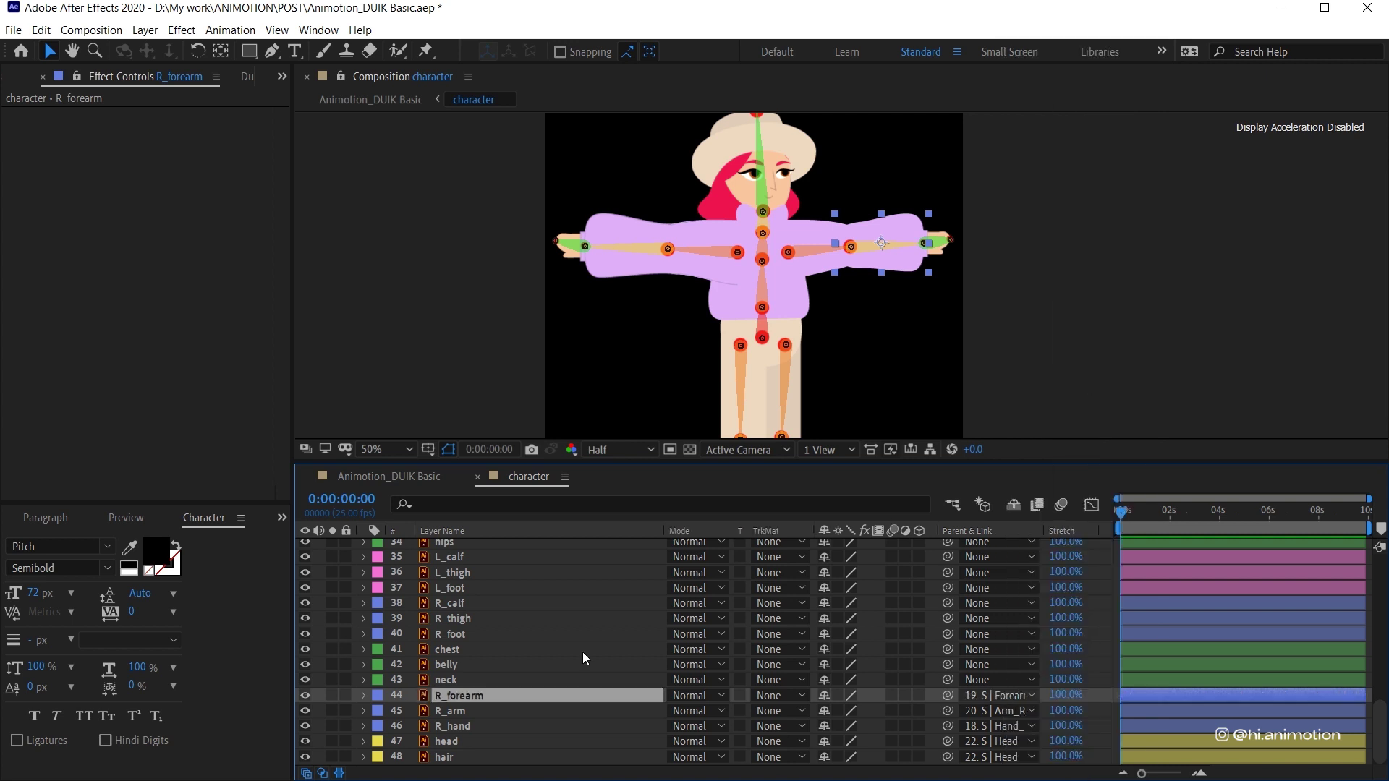
- Parent the neck layer to the Neck structure and try the belly layer's parent list
left_click(470, 680)
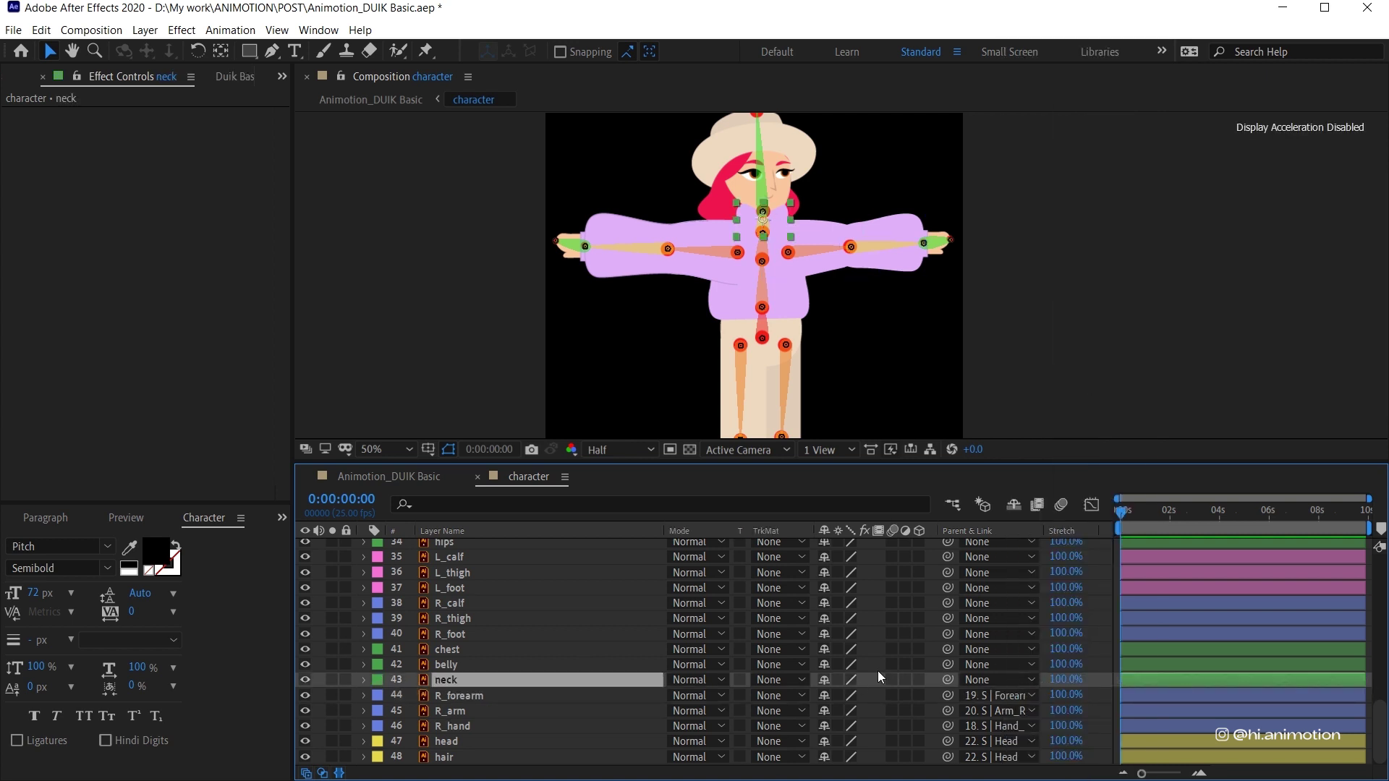
left_click(989, 679)
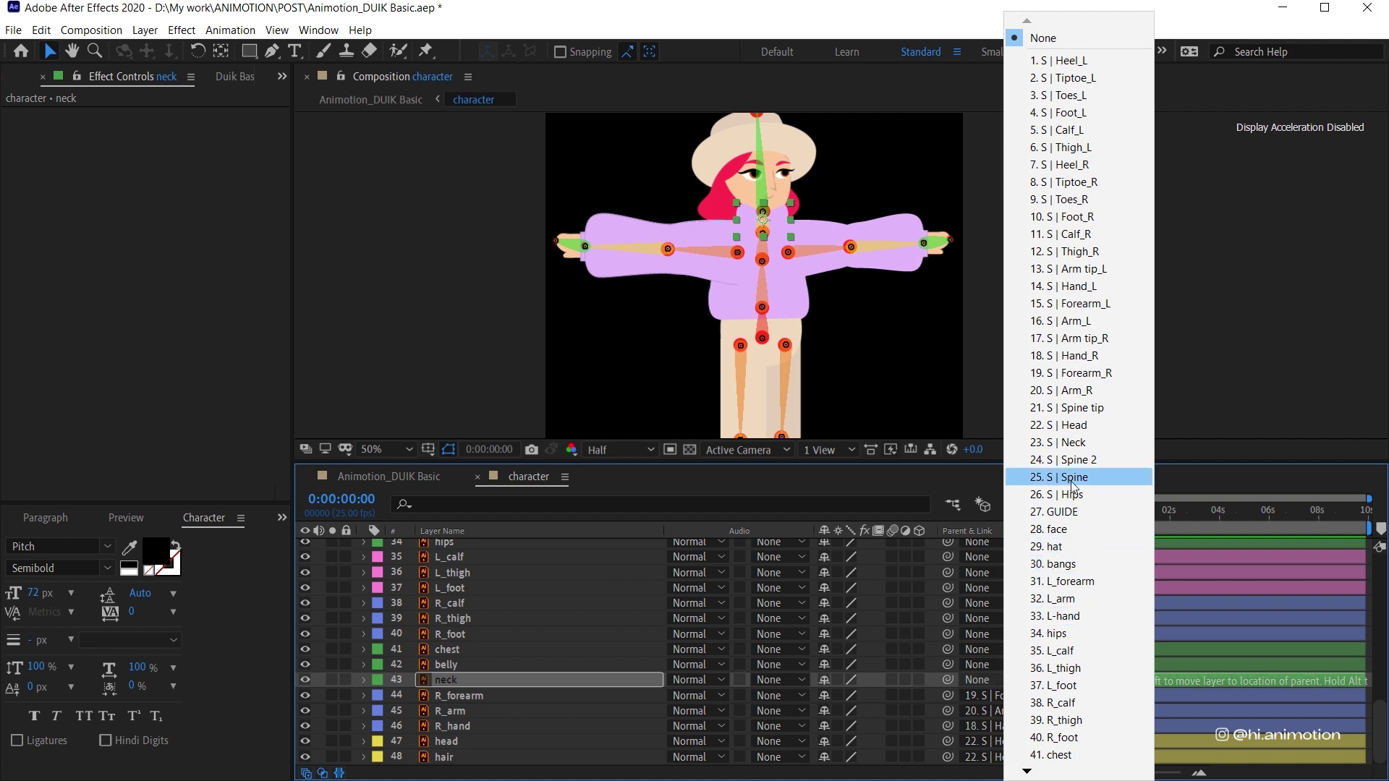
left_click(1085, 443)
left_click(471, 665)
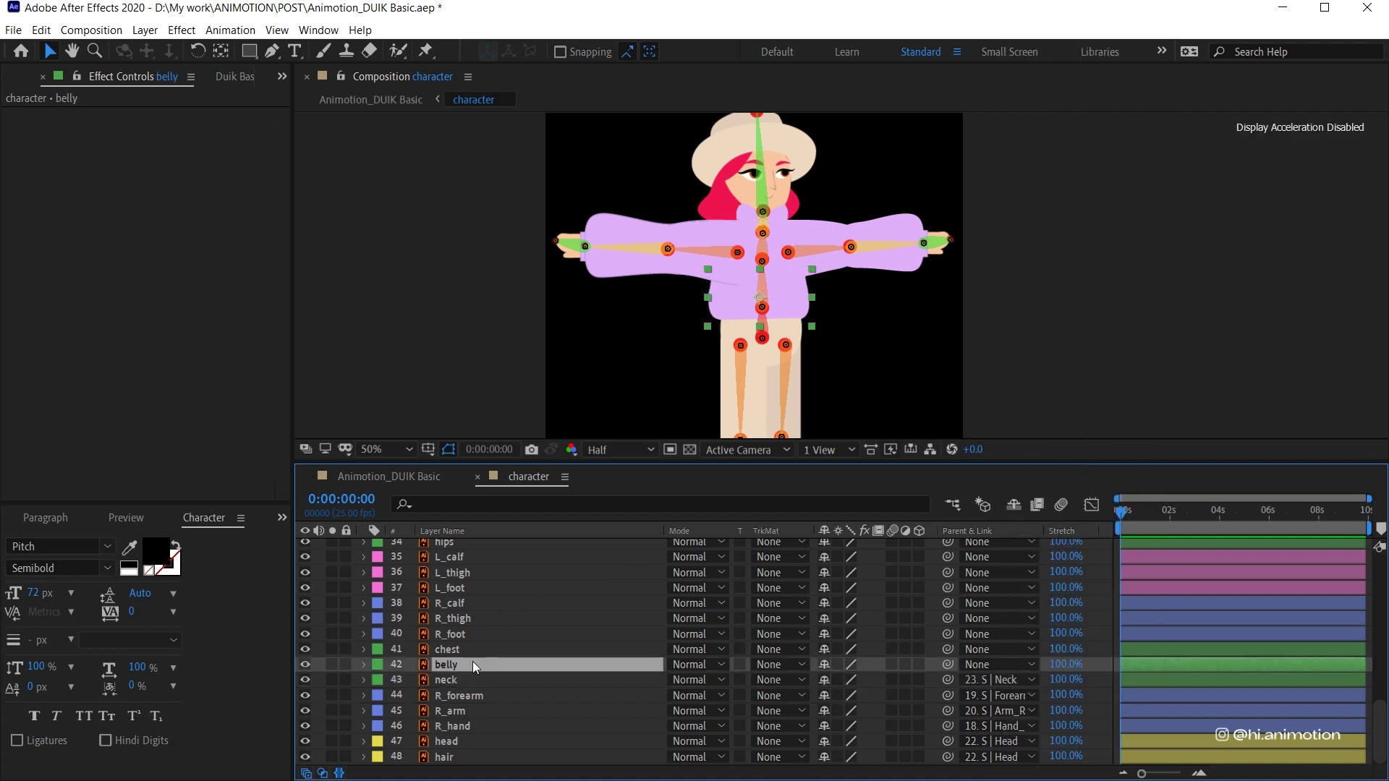
left_click(477, 649)
left_click(471, 663)
left_click(971, 664)
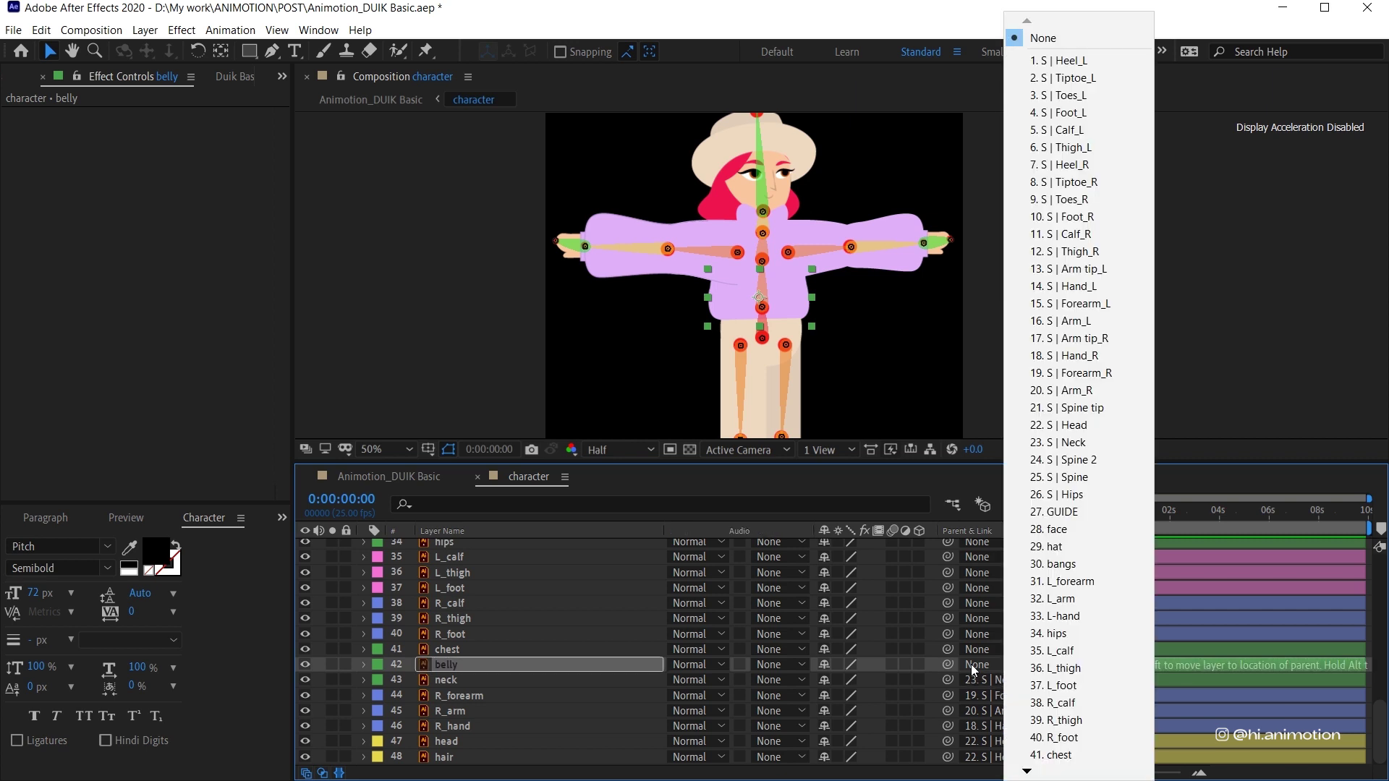
left_click(450, 576)
- Inspect S | Spine and S | Spine 2 zoomed in, then list the belly layer's parent choices
scroll(503, 613, "up", 5)
scroll(502, 614, "up", 3)
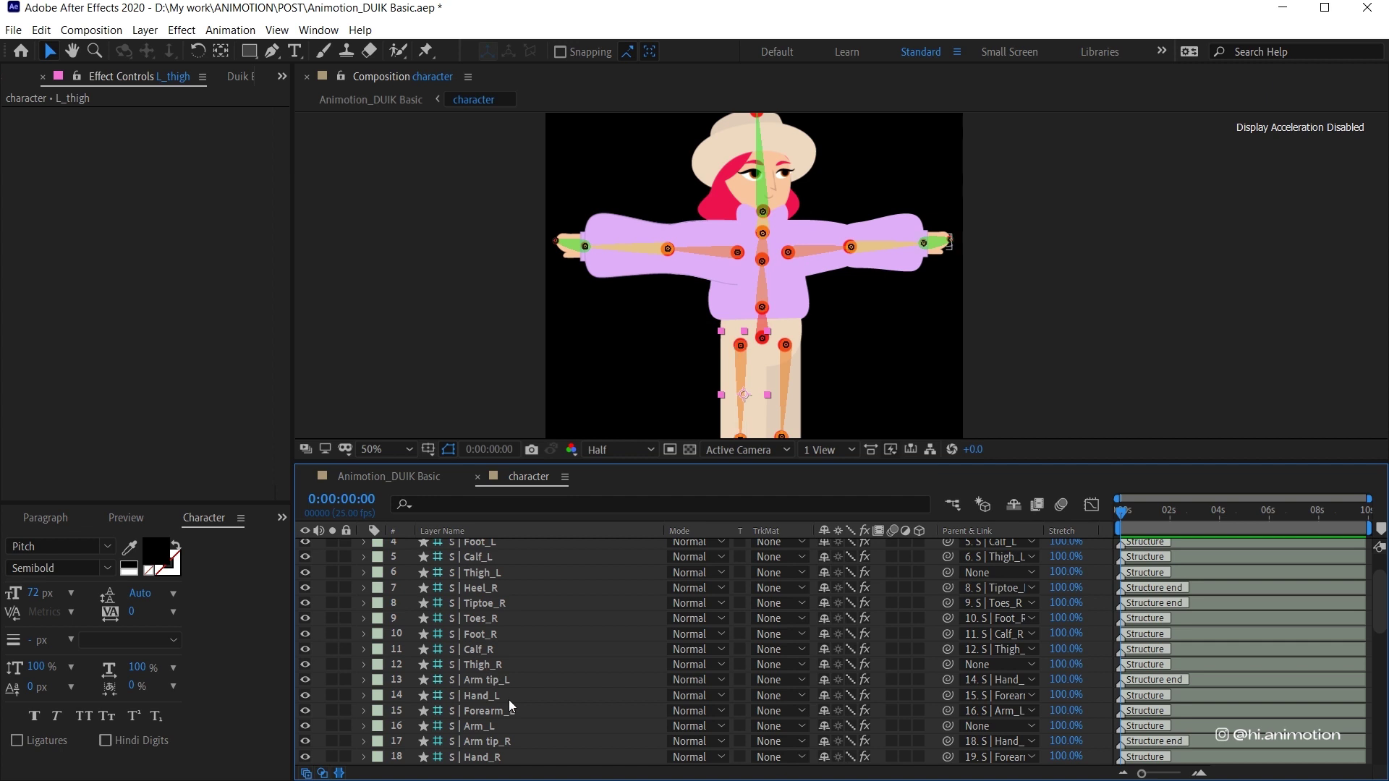
scroll(509, 701, "down", 5)
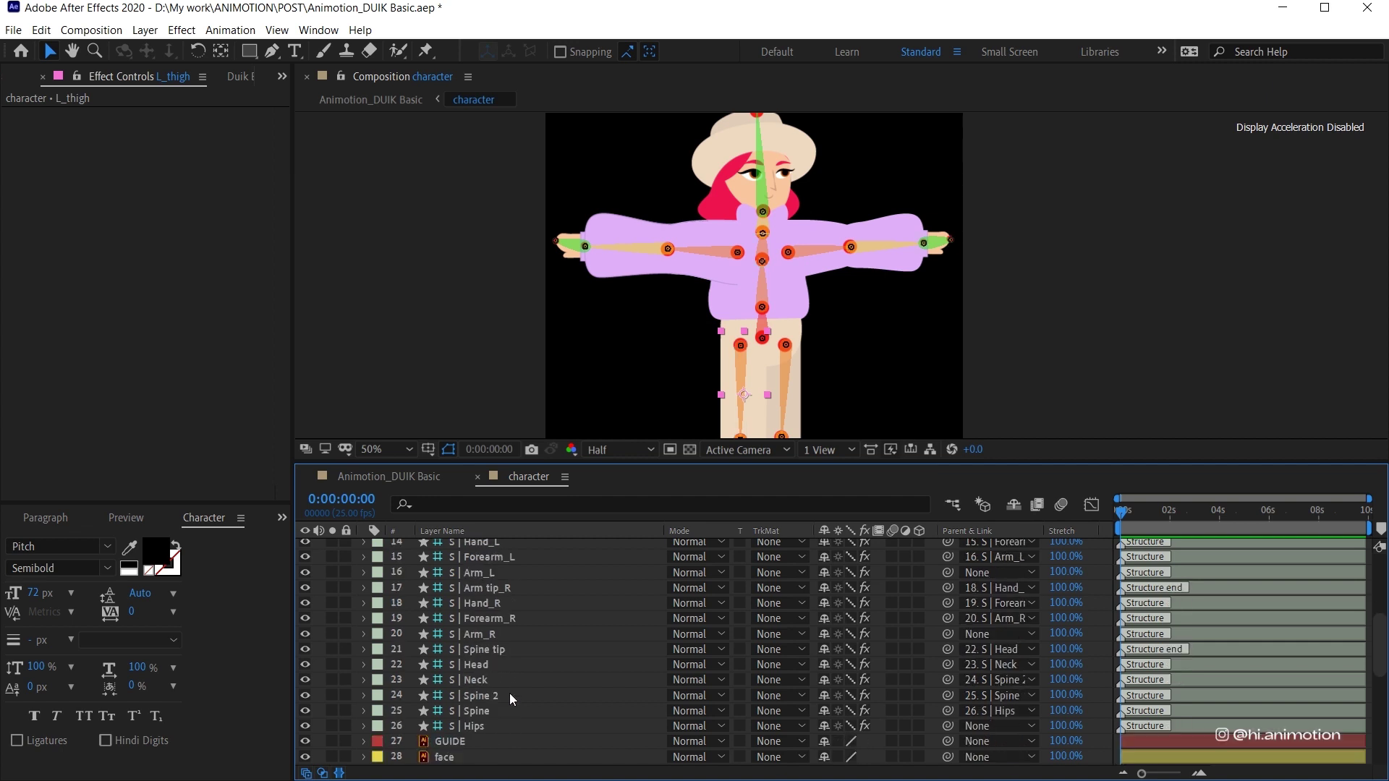
left_click(487, 710)
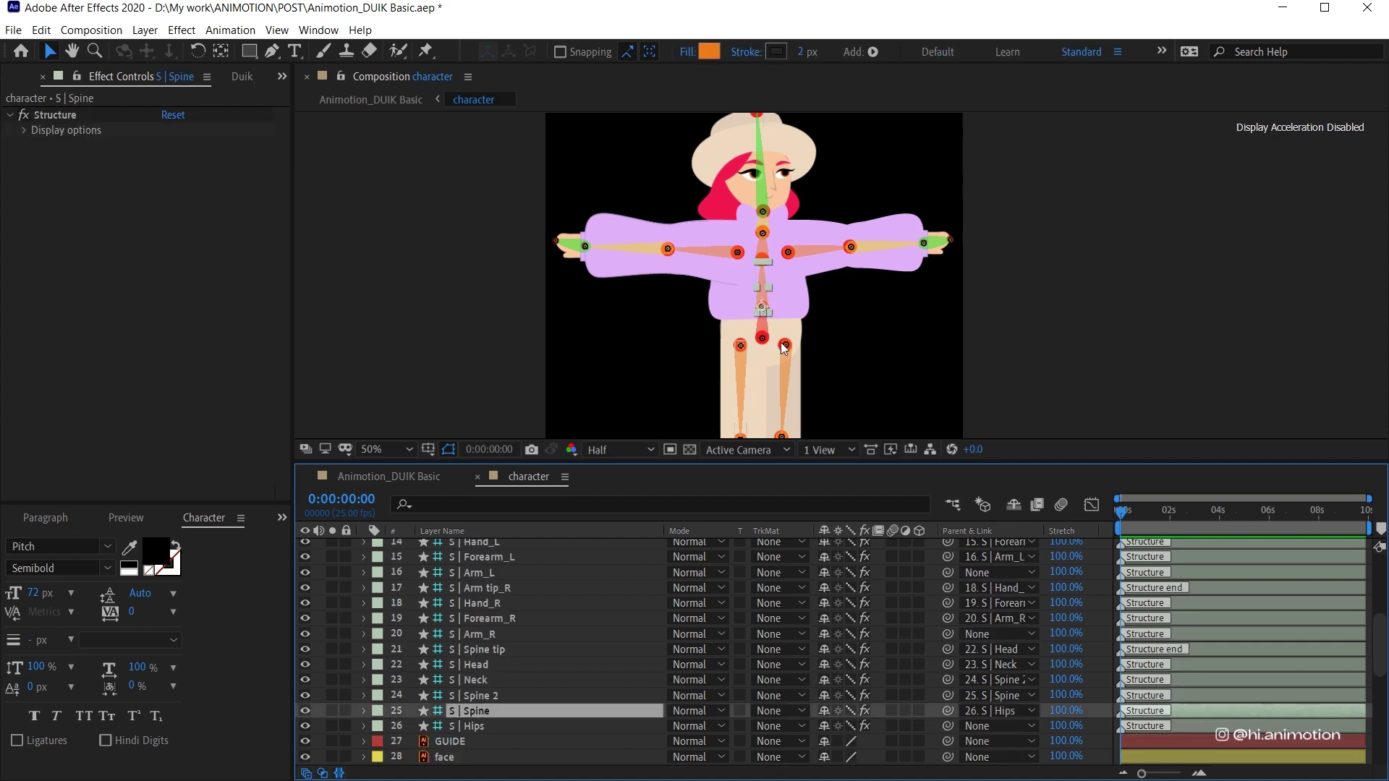
key("period")
key("period")
key("period")
key("period")
key("comma")
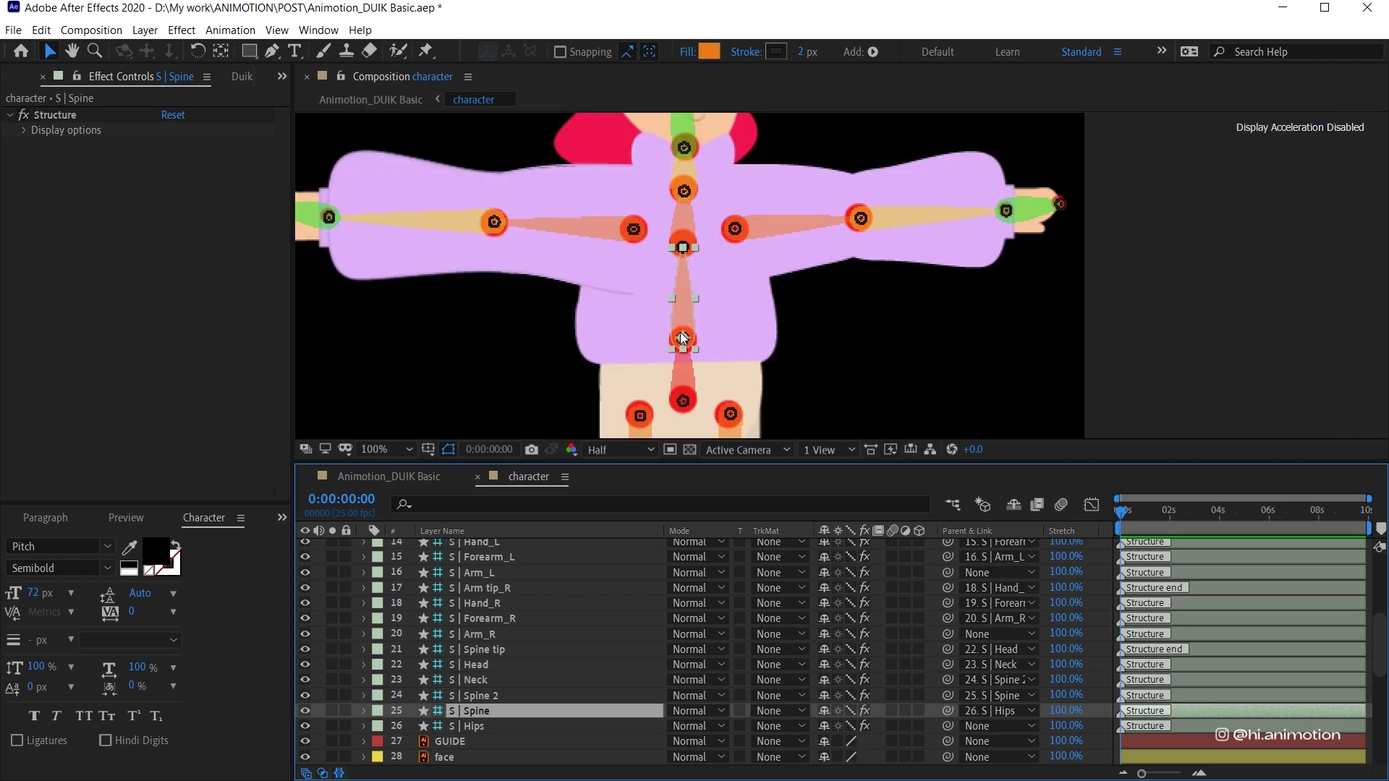
left_click(492, 695)
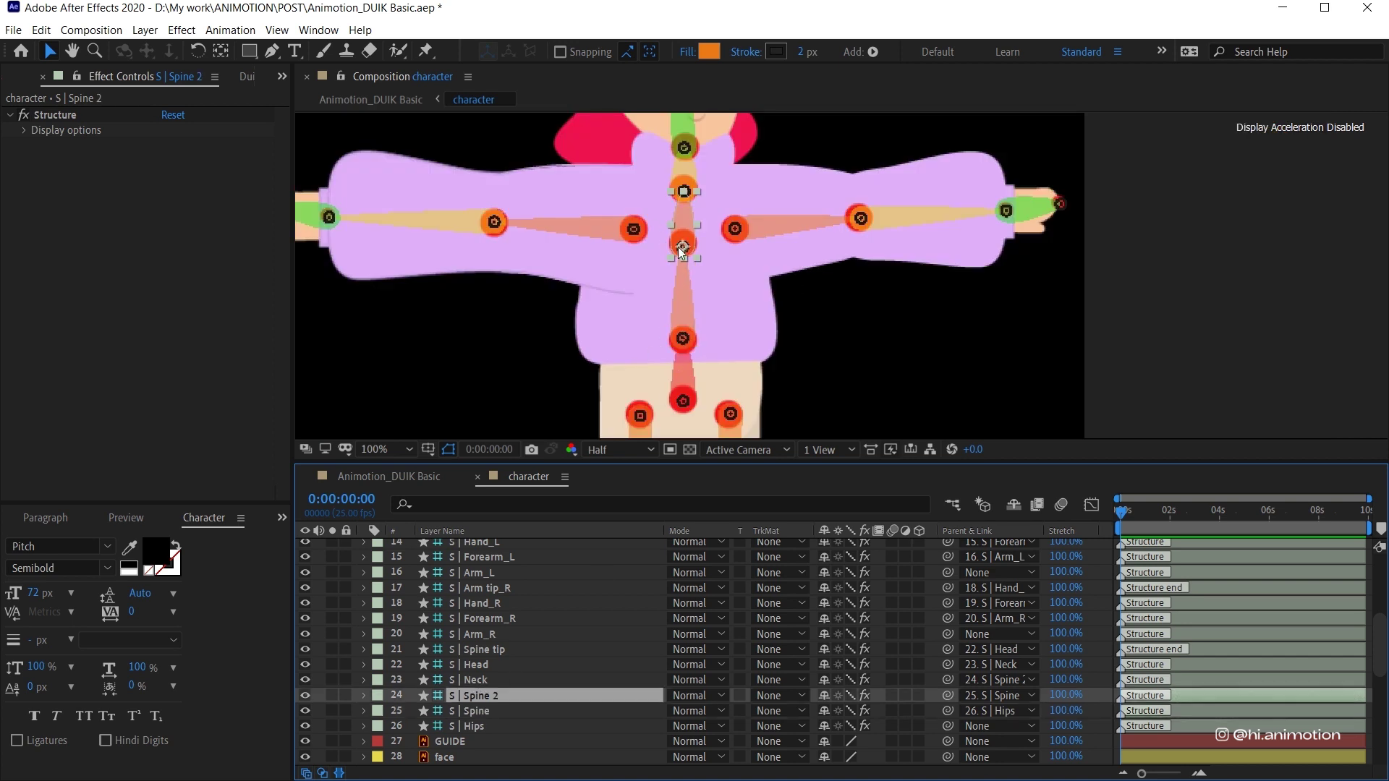
scroll(494, 694, "down", 6)
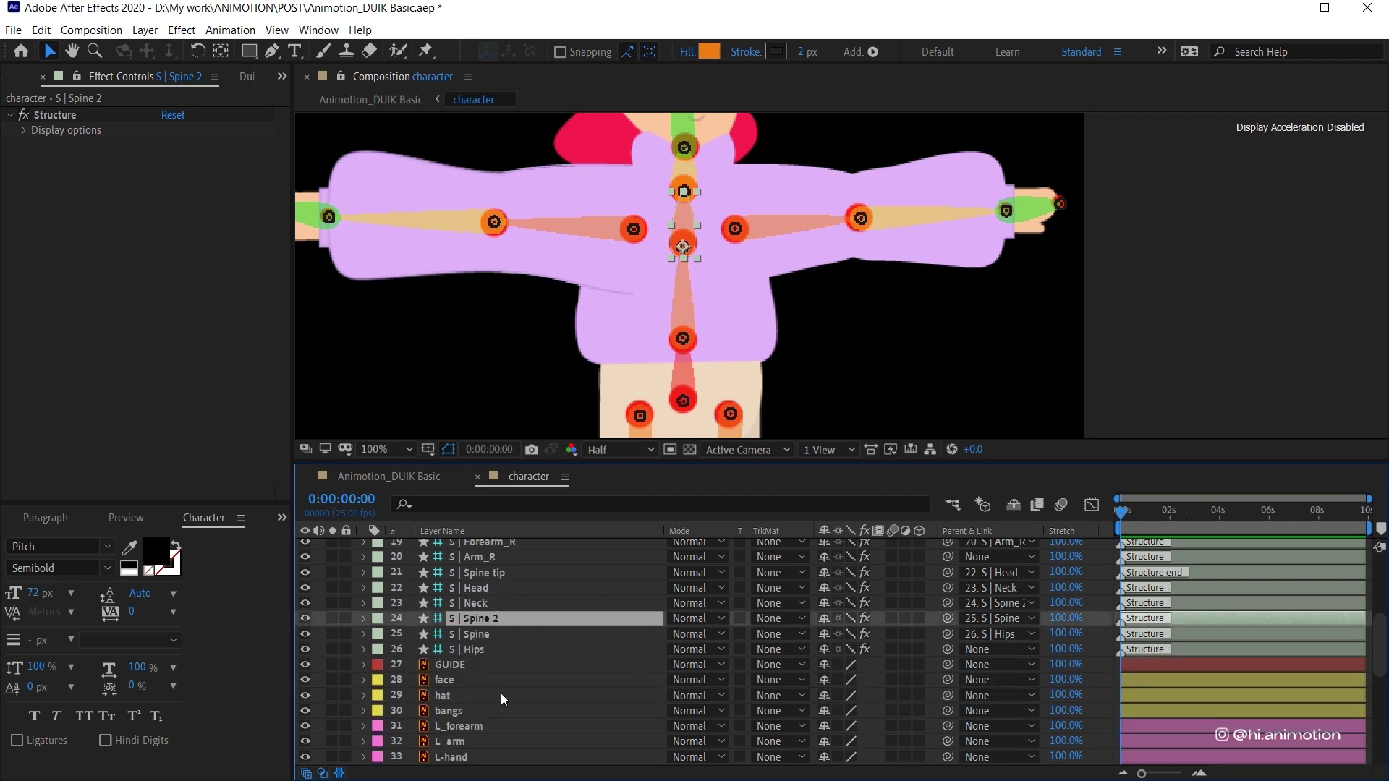
left_click(466, 666)
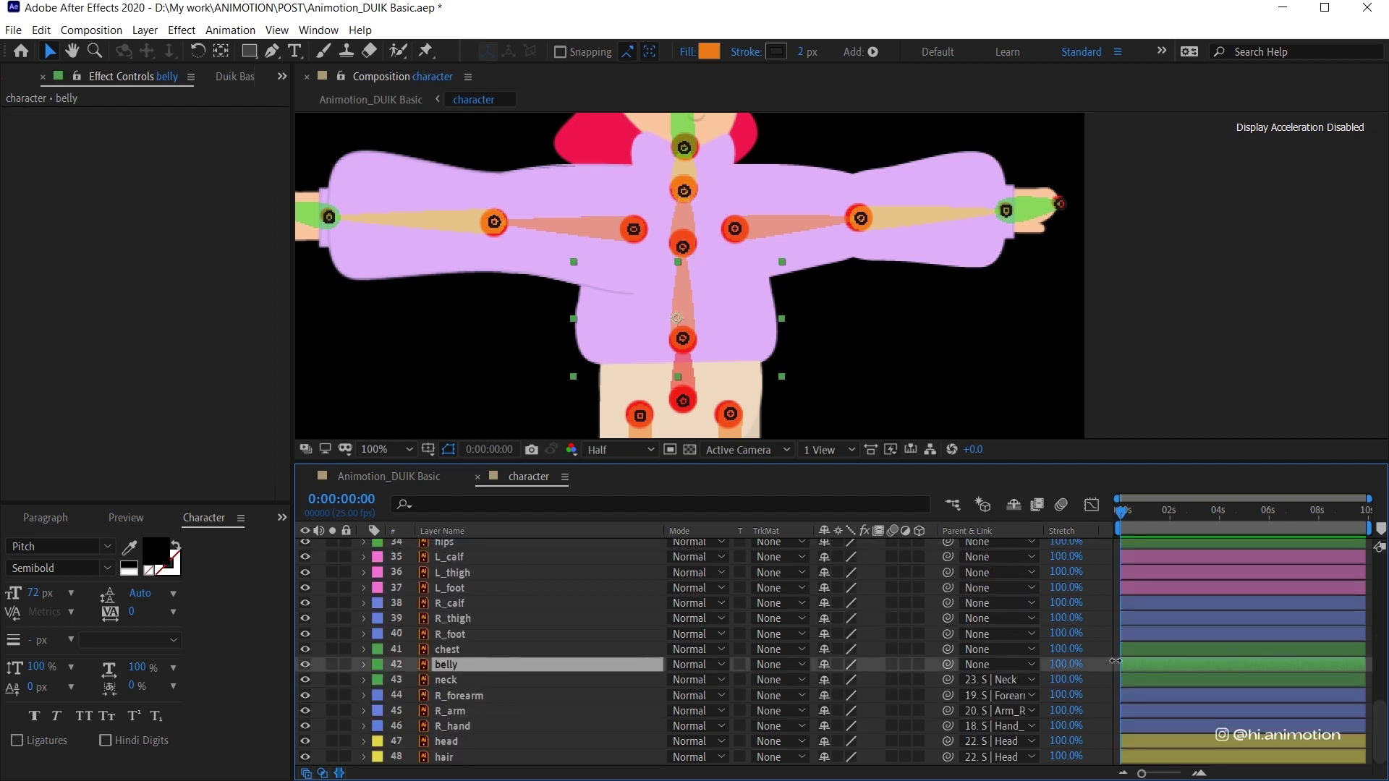
left_click(997, 663)
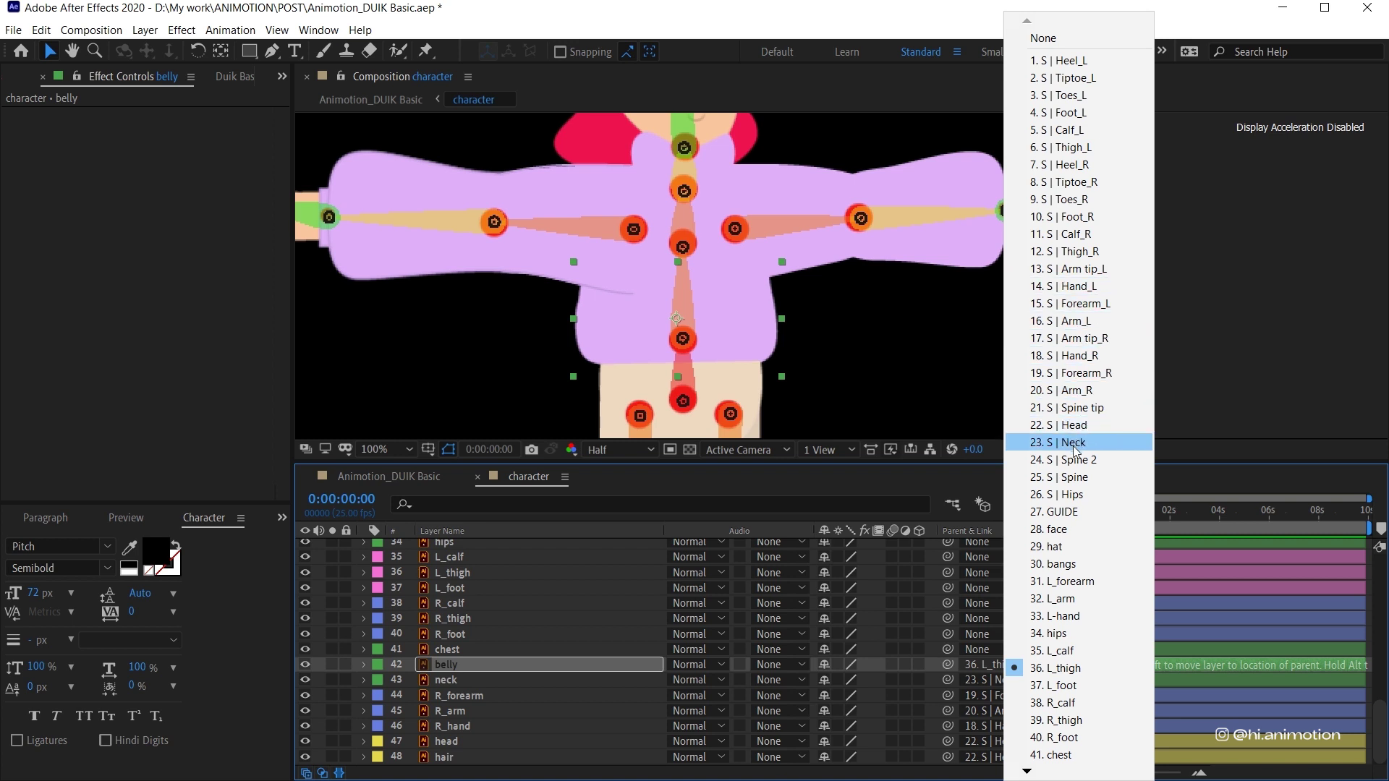
- Parent belly to S | Spine and chest to S | Spine 2
left_click(1062, 477)
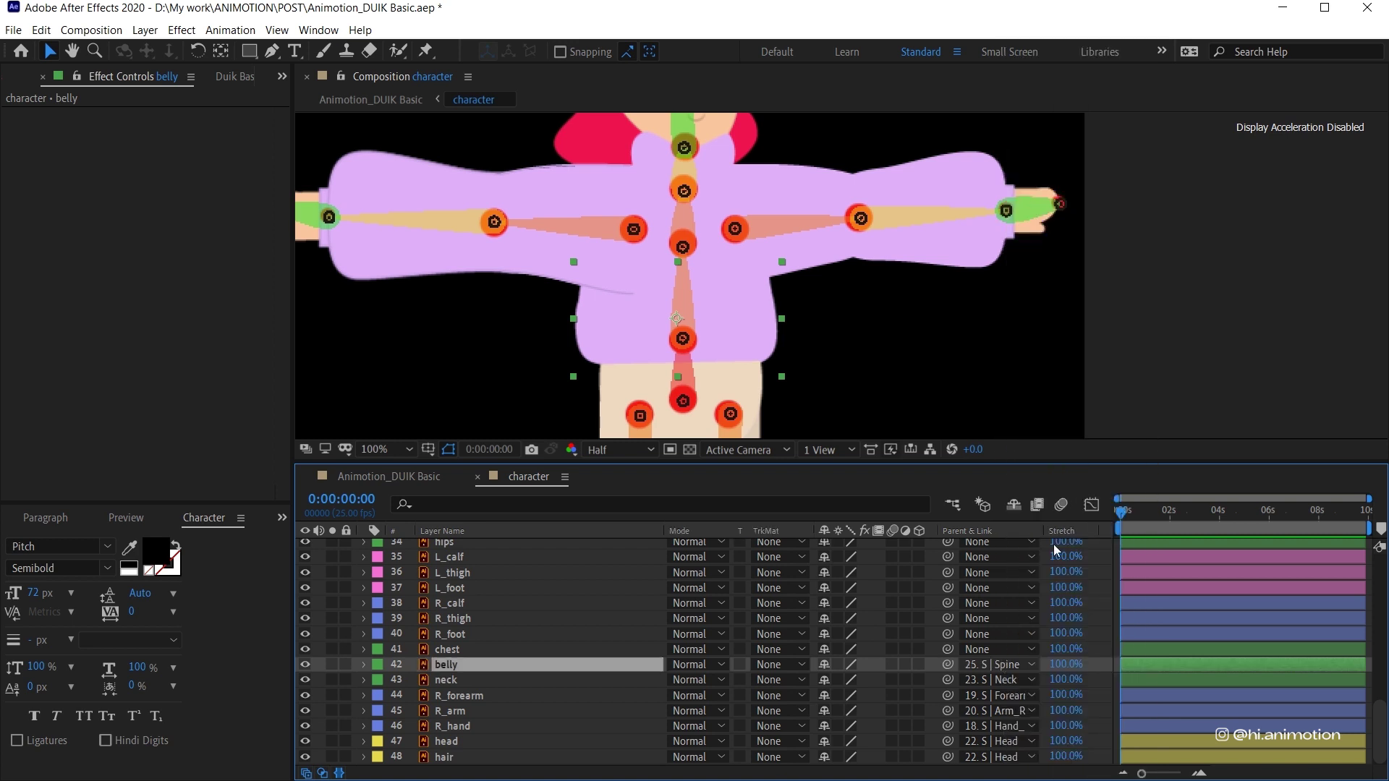
left_click(488, 649)
left_click(1021, 650)
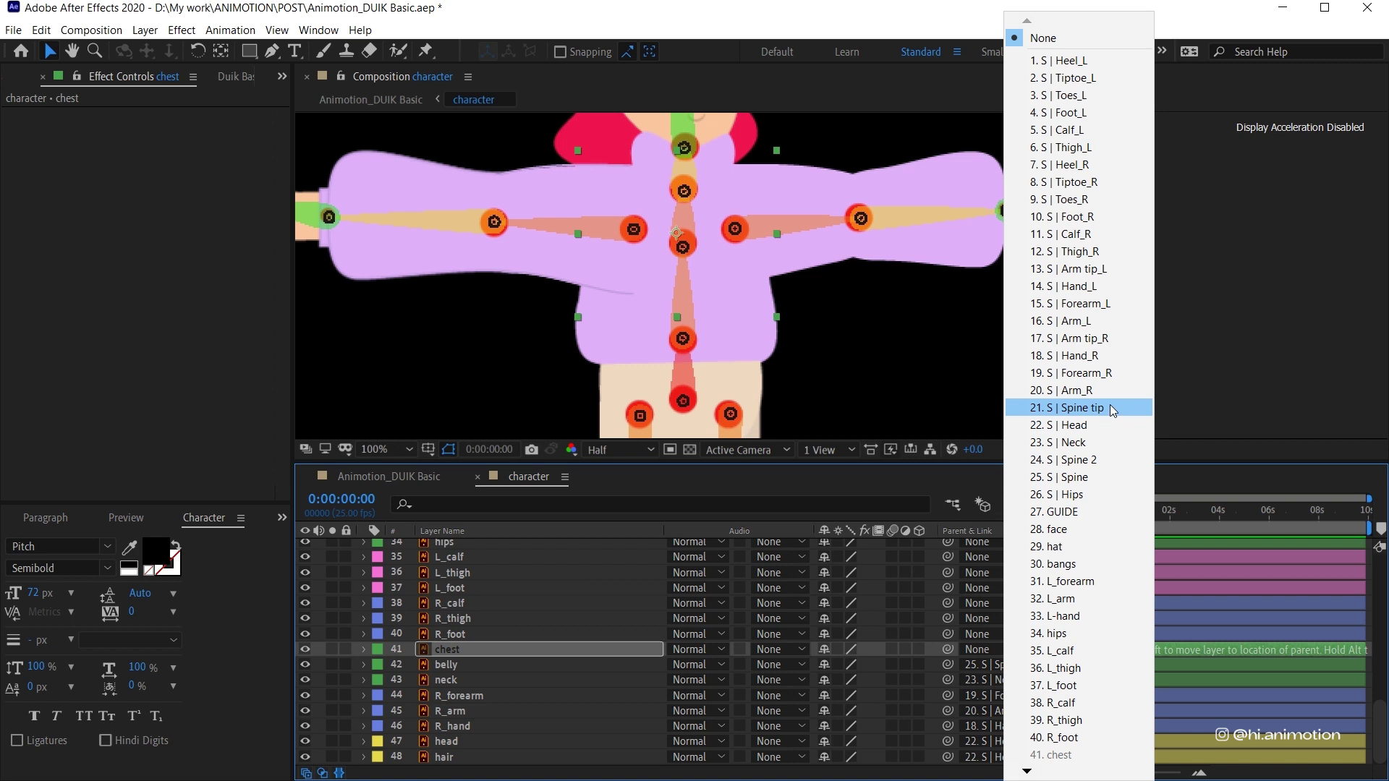
left_click(1085, 461)
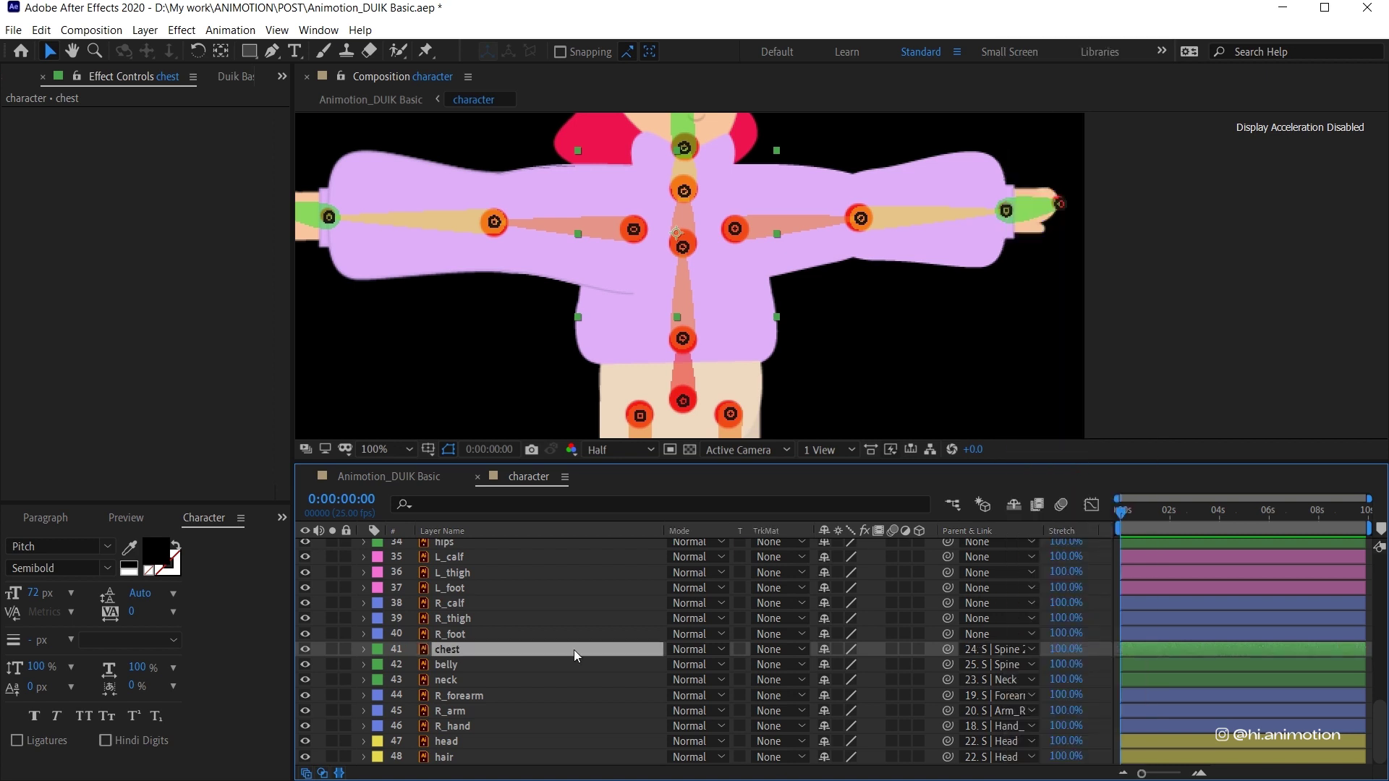
- Parent R_foot, R_thigh and R_calf to S | Foot_R, S | Thigh_R and S | Calf_R
left_click(454, 633)
left_click(978, 634)
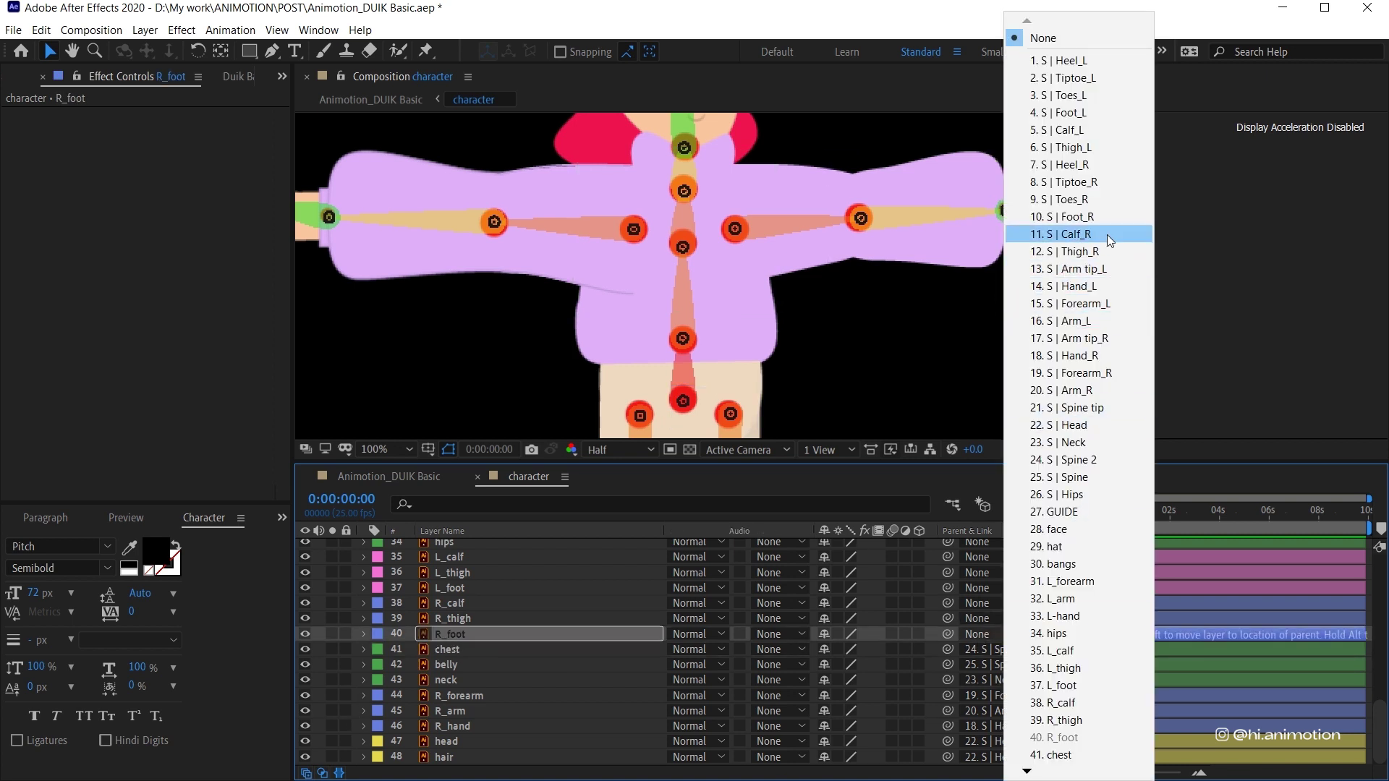
left_click(1062, 216)
left_click(979, 619)
left_click(1065, 251)
left_click(978, 604)
left_click(1076, 234)
- Parent L_foot, L_thigh and L_calf to S | Foot_L, S | Thigh_L and S | Calf_L
scroll(455, 651, "up", 3)
left_click(456, 664)
left_click(978, 665)
left_click(1070, 113)
left_click(1050, 649)
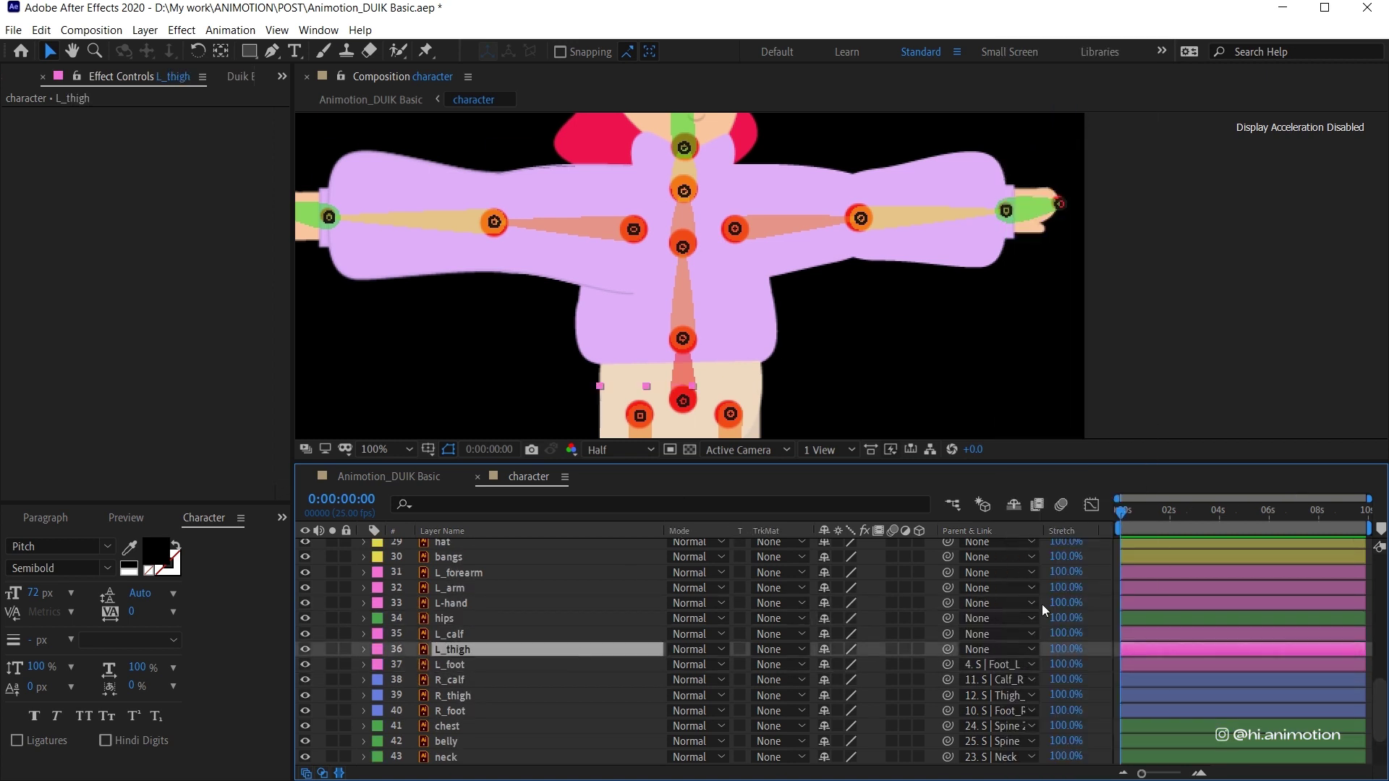
left_click(978, 649)
left_click(1069, 147)
left_click(449, 634)
- Parent the hips artwork to the S | Hips bone
left_click(978, 634)
left_click(1065, 129)
left_click(444, 618)
left_click(978, 618)
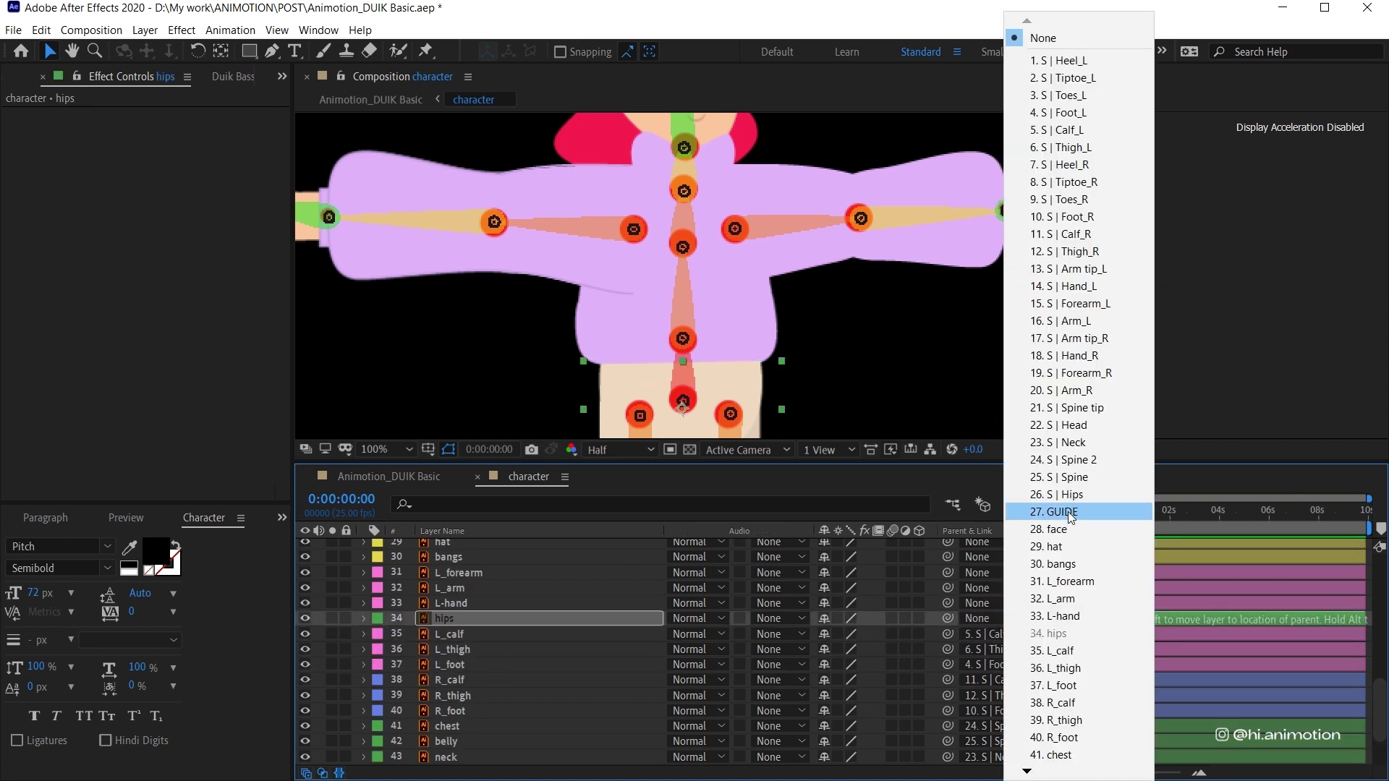
left_click(1058, 494)
- Parent L-hand, L_arm and L_forearm to S | Hand_L, S | Arm_L and S | Forearm_L
left_click(450, 603)
left_click(979, 603)
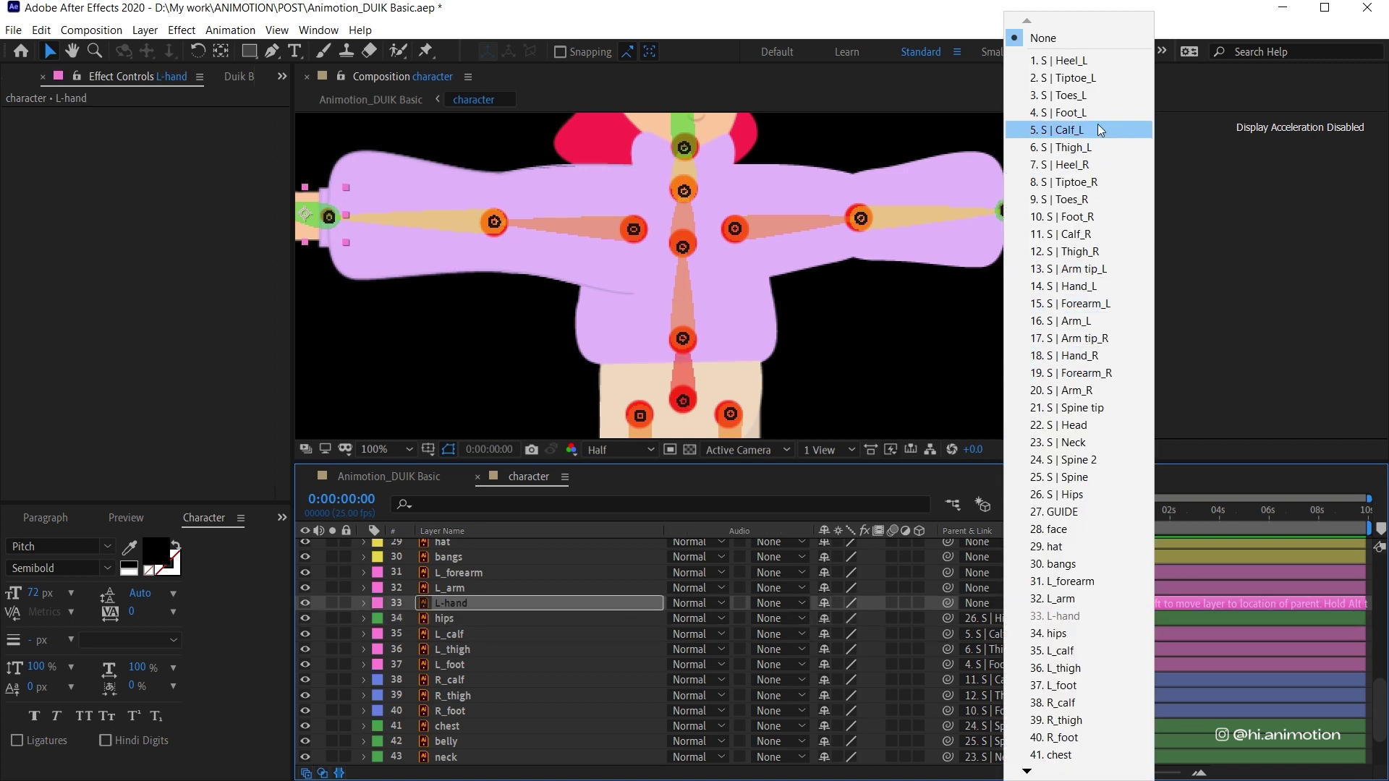
left_click(1064, 286)
left_click(448, 588)
left_click(978, 588)
left_click(1062, 320)
left_click(460, 572)
left_click(978, 572)
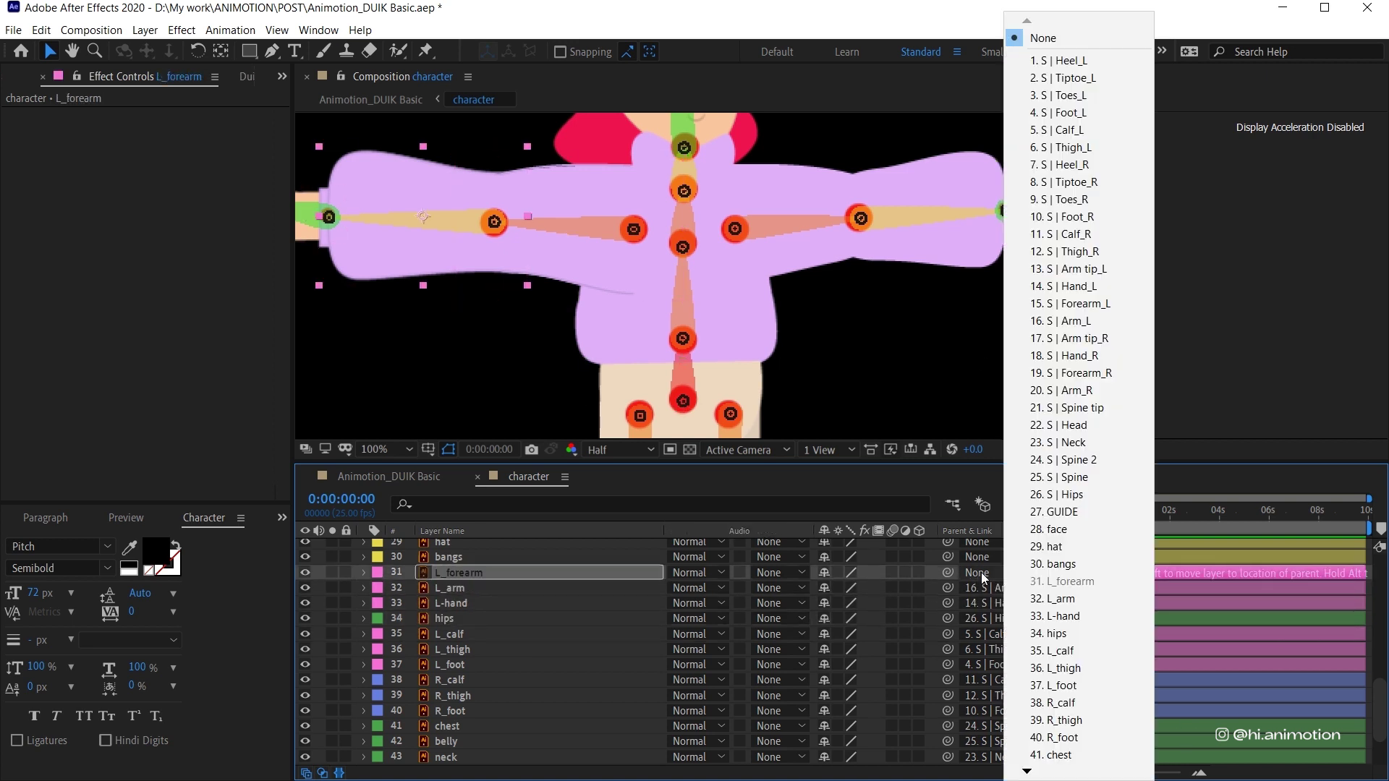
left_click(1070, 303)
- Parent the bangs, hat and face layers together to S | Head
scroll(489, 650, "up", 5)
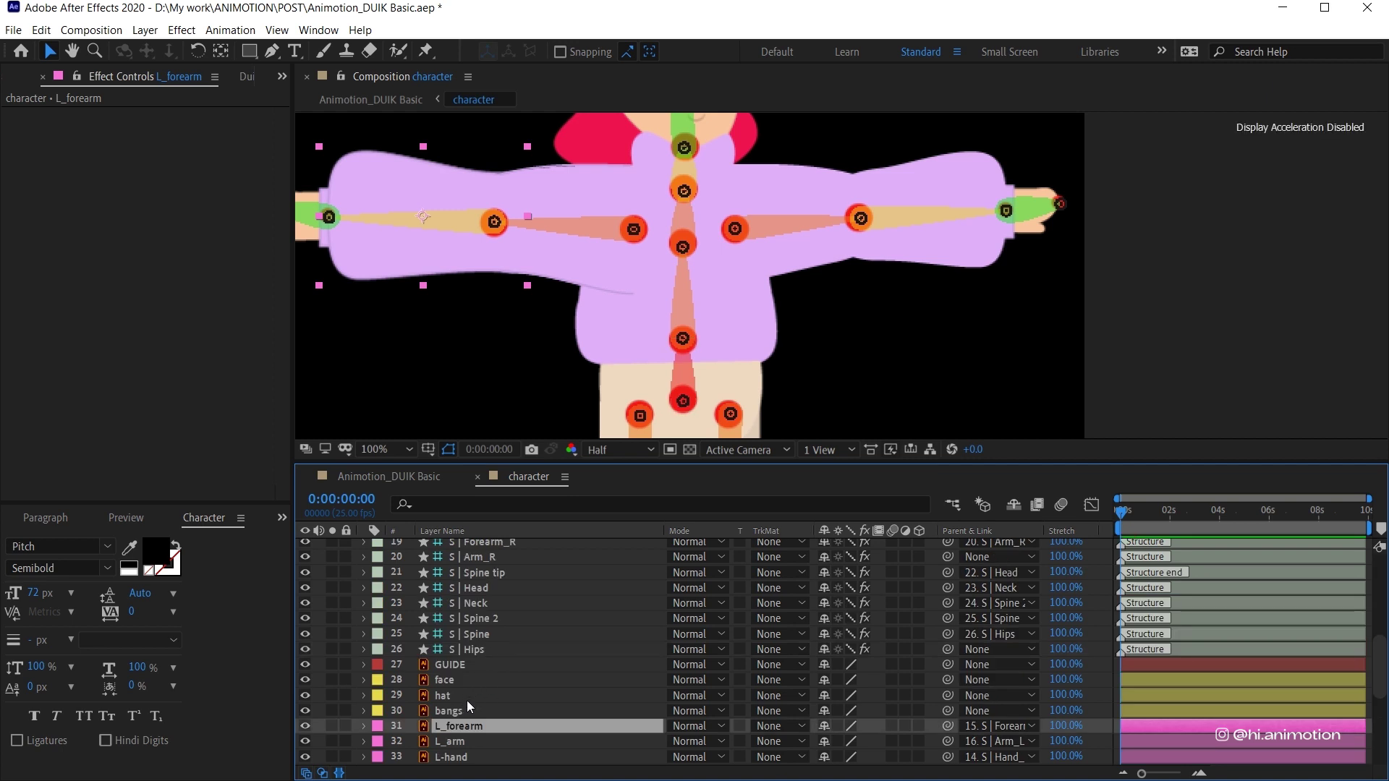
left_click(458, 706)
left_click(462, 694, "shift")
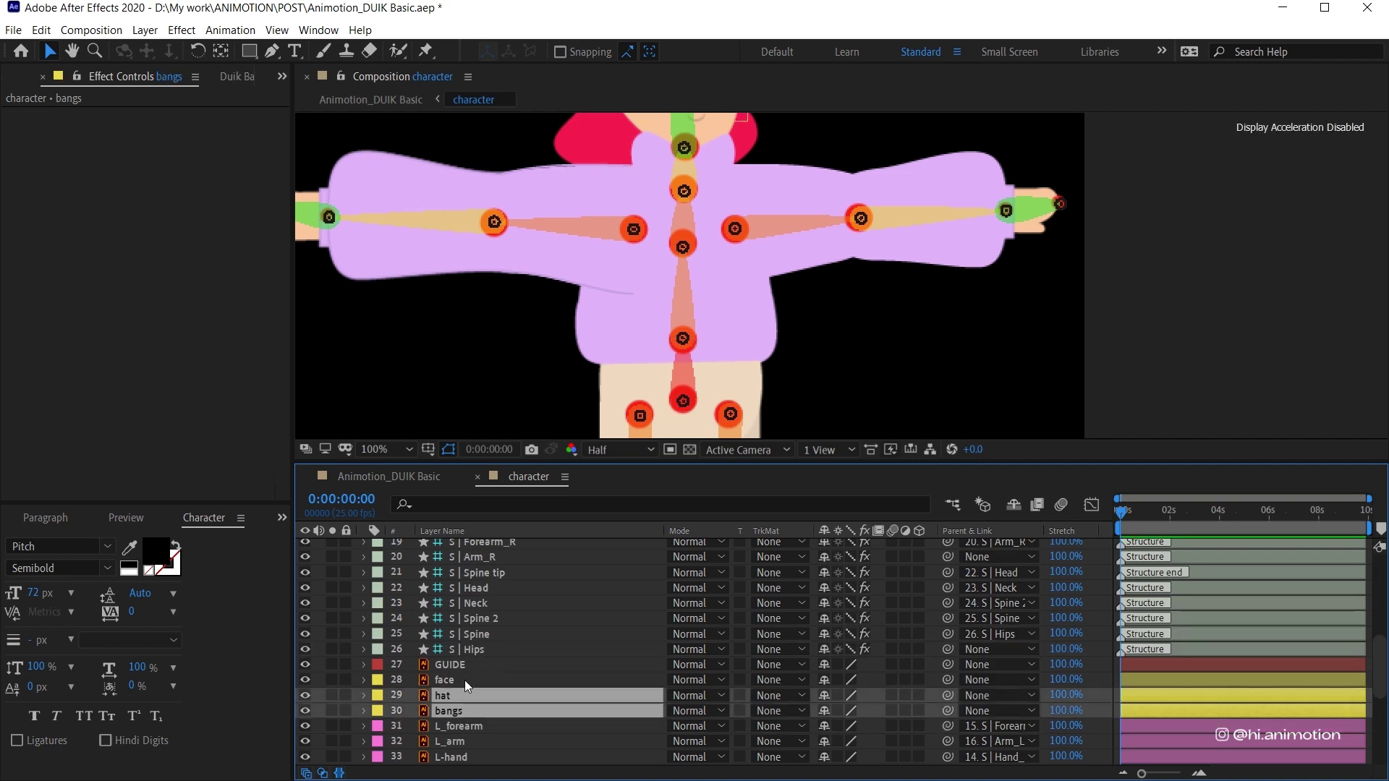
left_click(464, 680, "shift")
left_click(1011, 680)
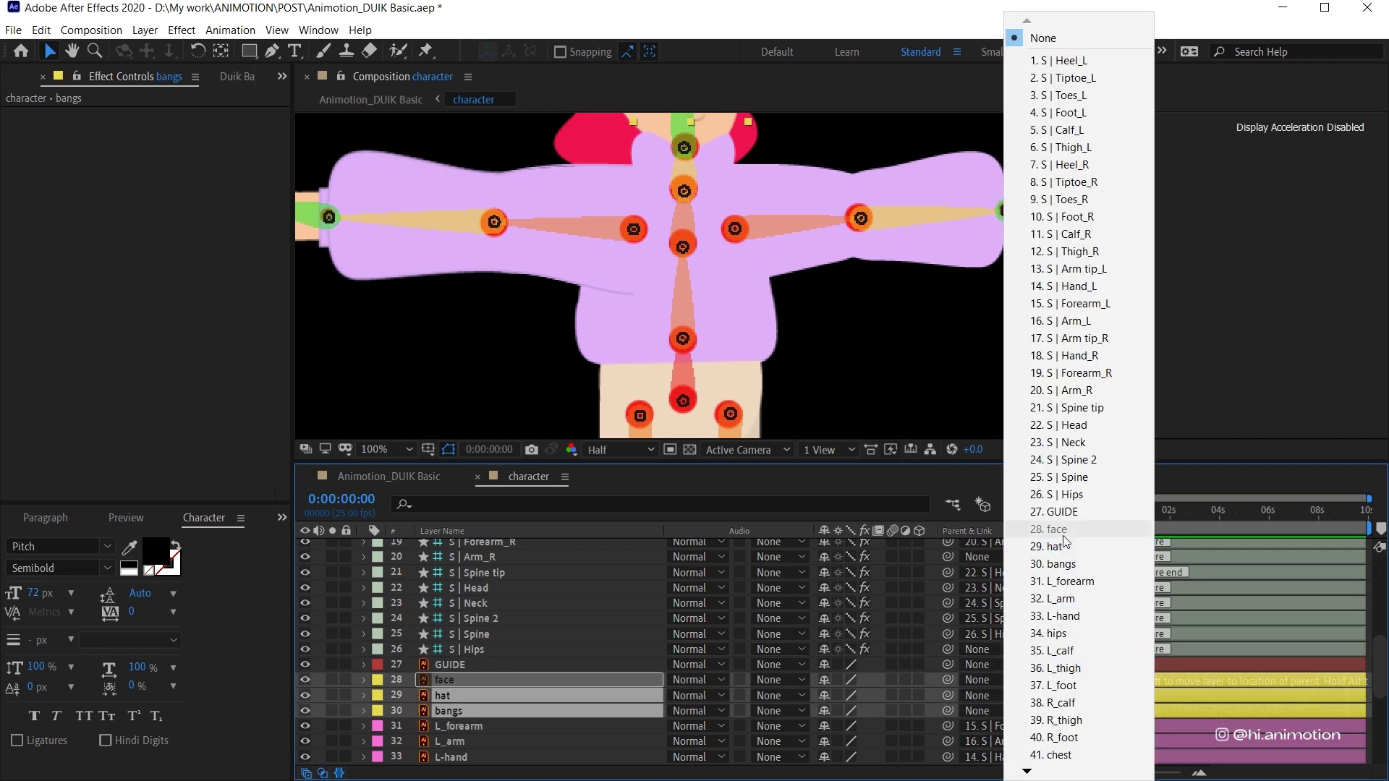
left_click(1075, 425)
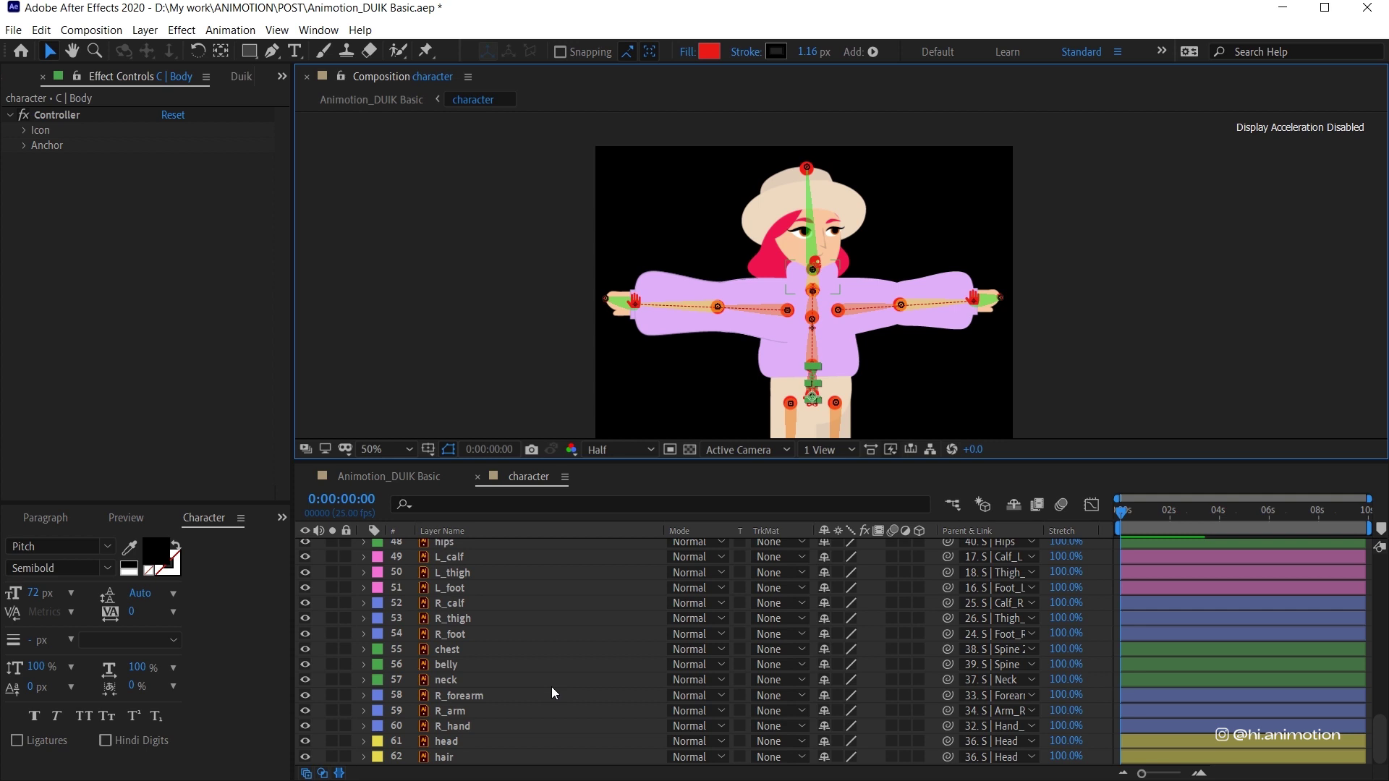
- Review the right-arm artwork and S | Arm_R bone chain, then undo the auto-rig with Ctrl+Z
left_click(470, 723)
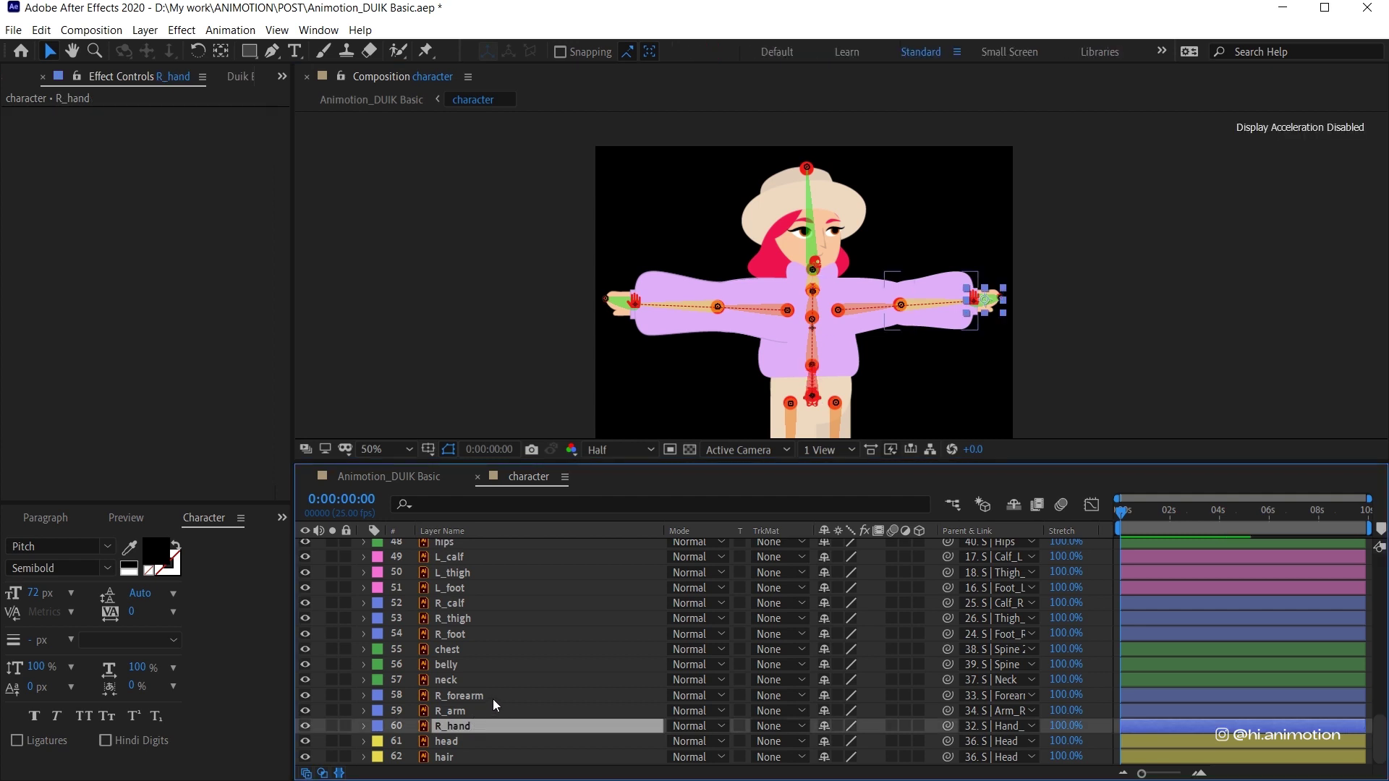
left_click(493, 699, "shift")
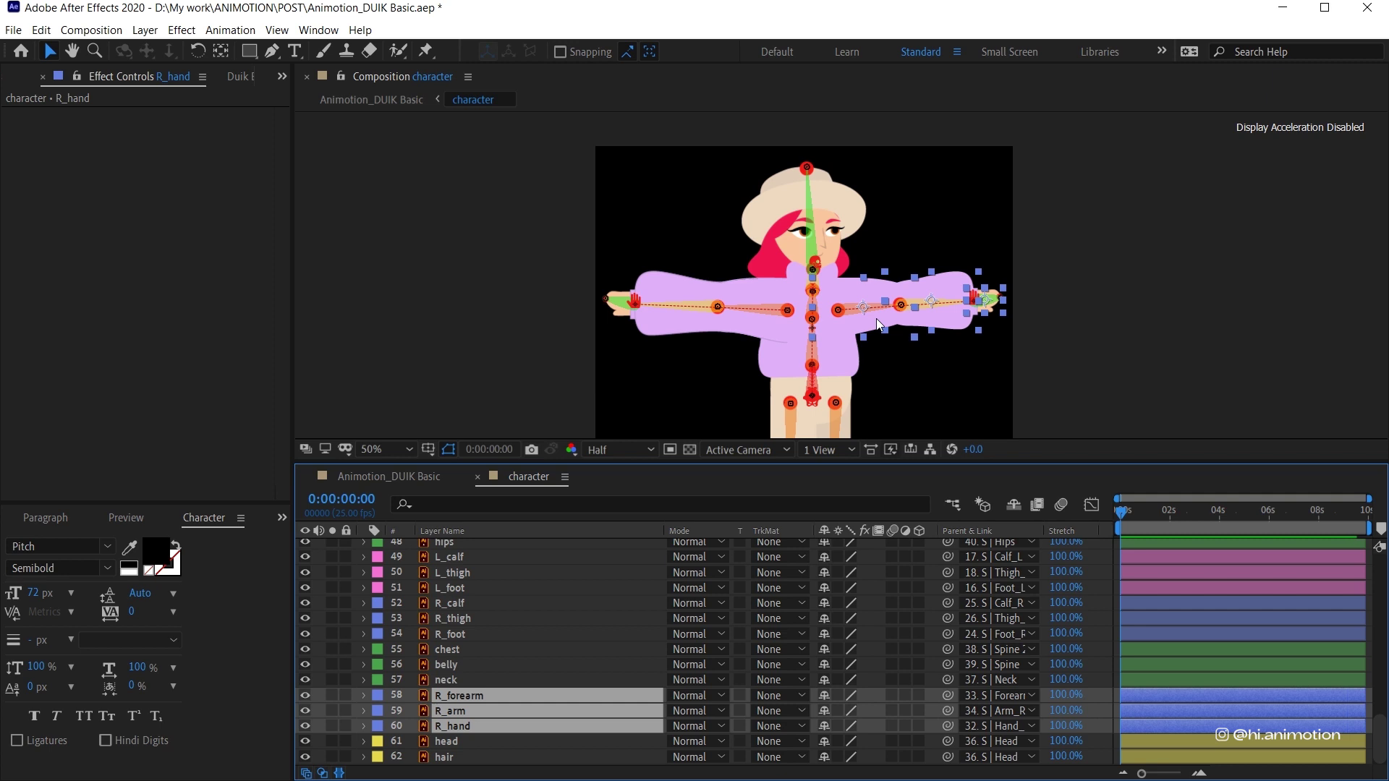
scroll(502, 649, "up", 6)
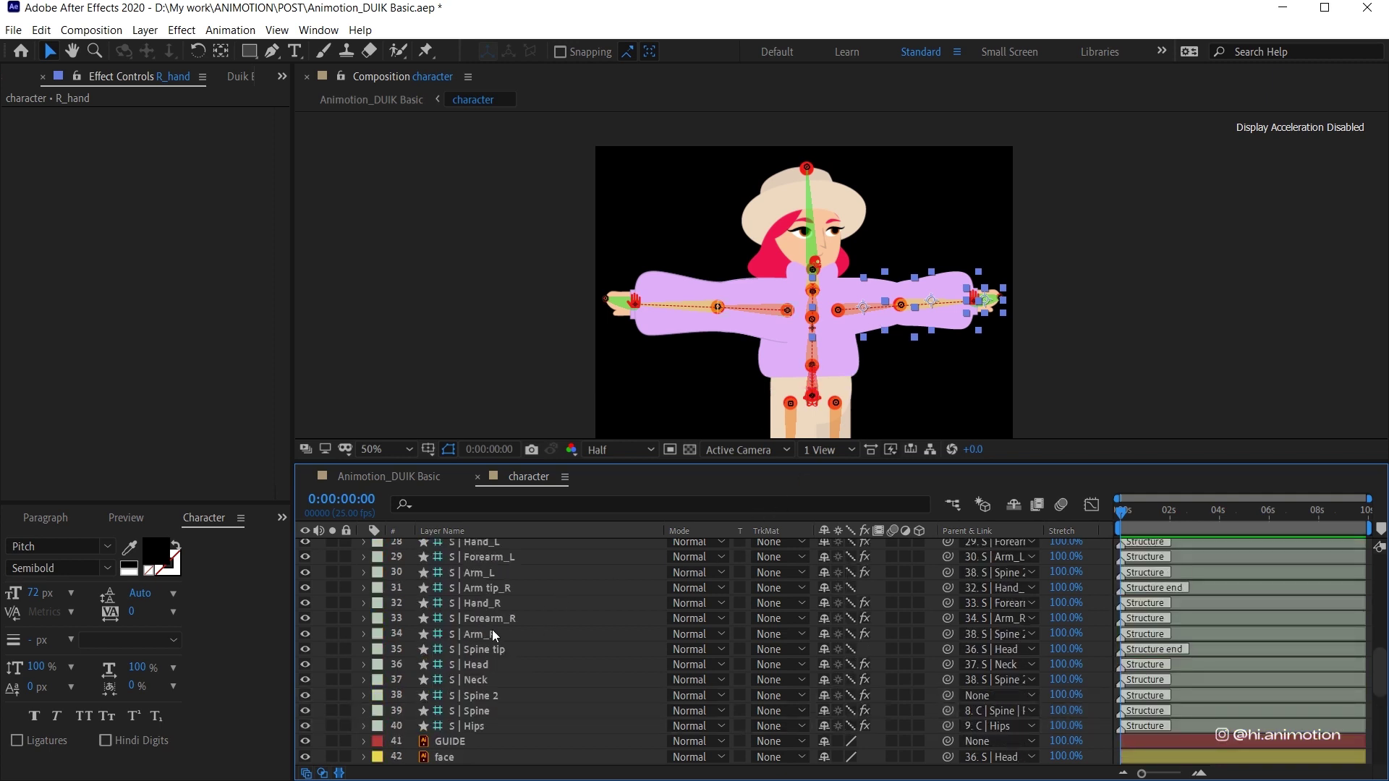
left_click(492, 634)
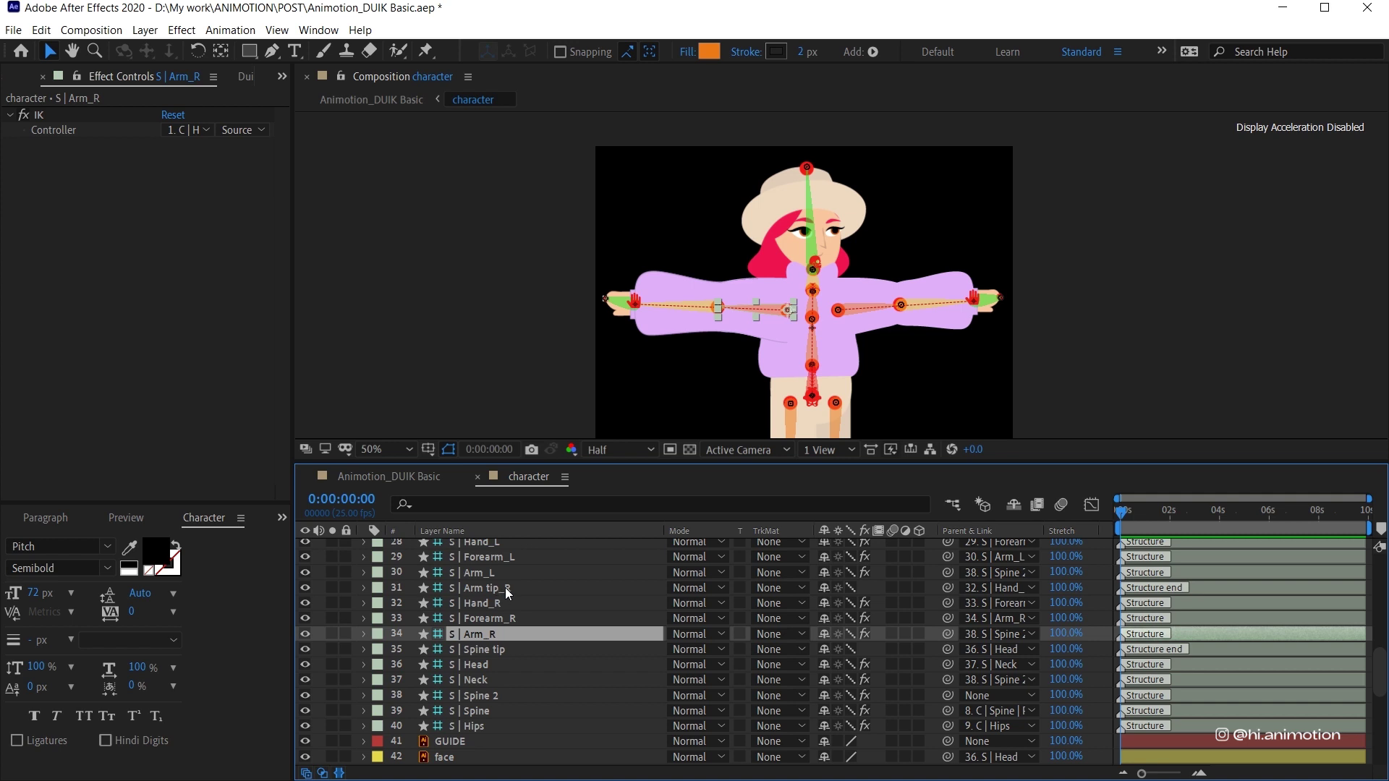
left_click(507, 588, "shift")
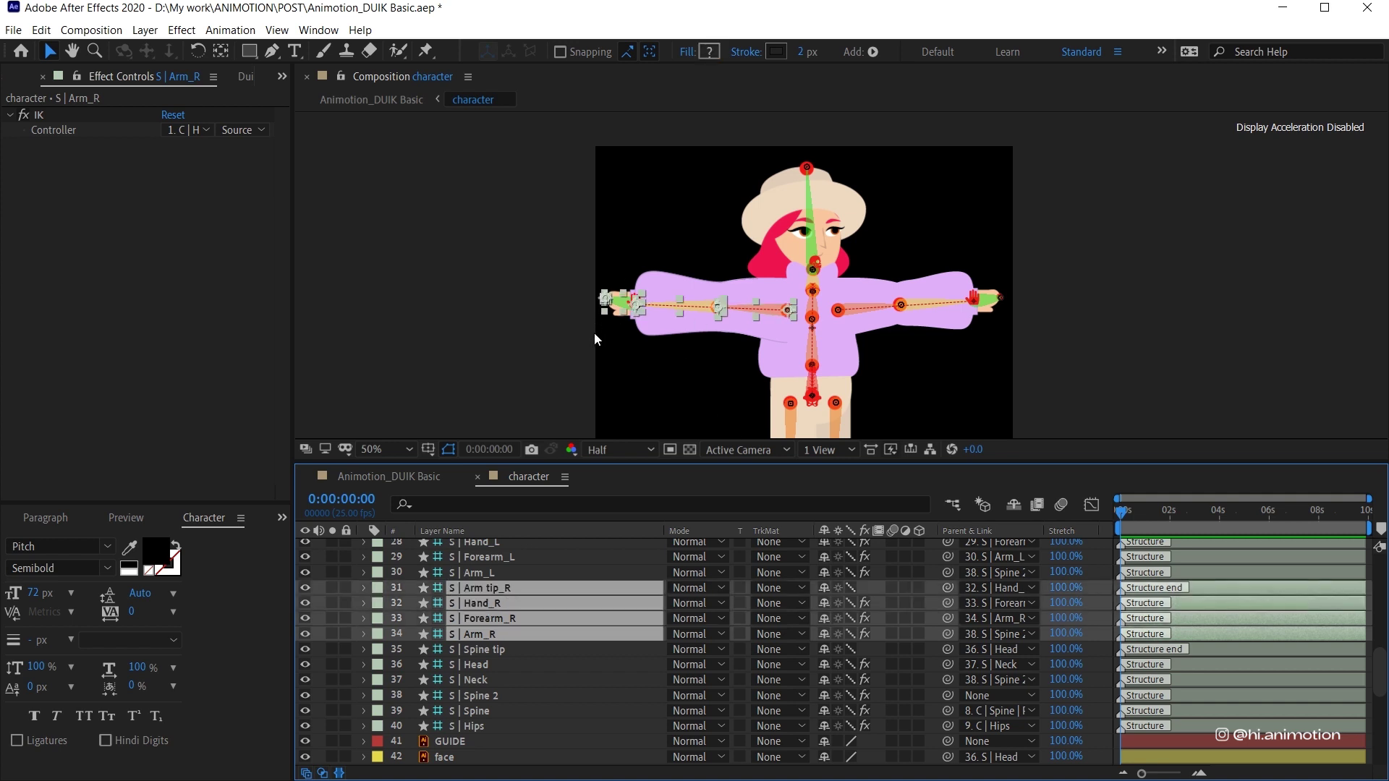
key("ctrl+z")
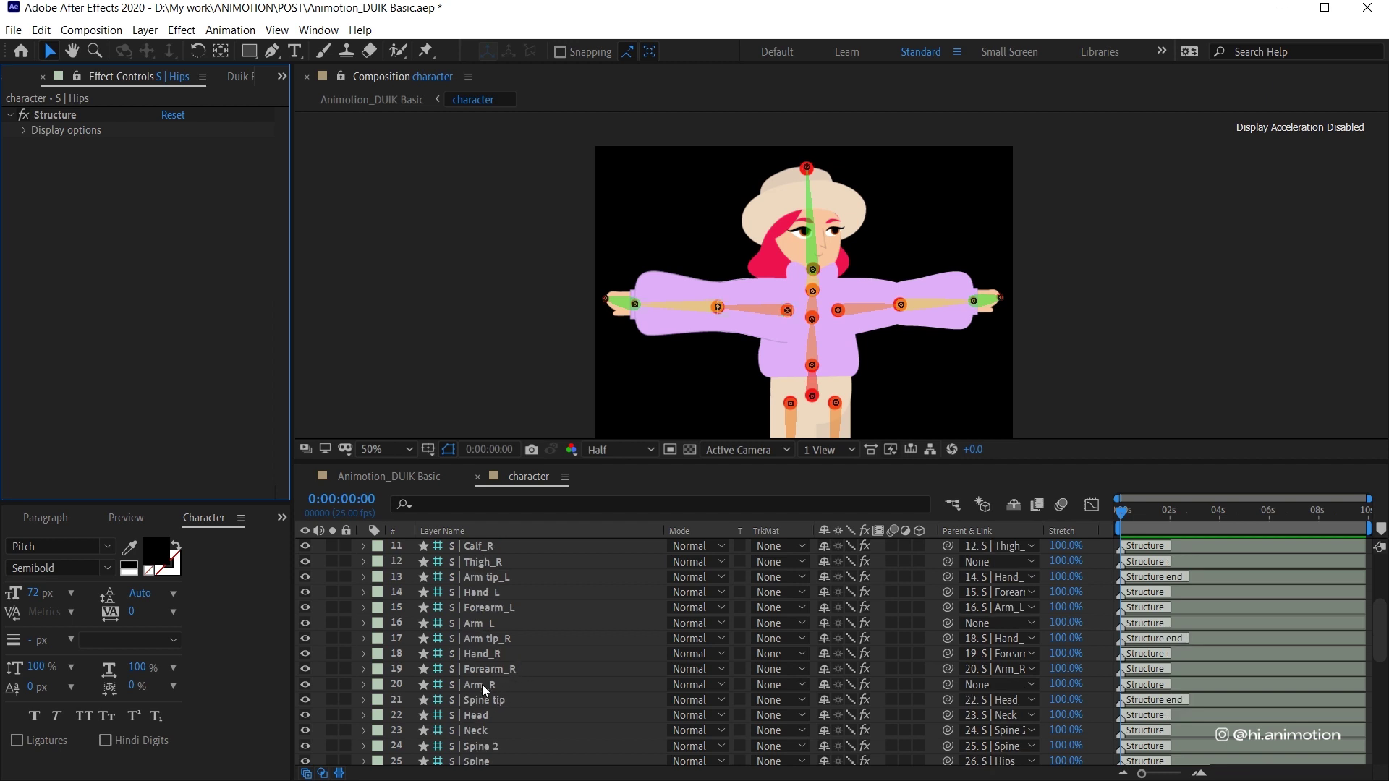
- Rename the right arm structures Arm, Forearm, Hand and Arm tip to their _L names
left_click(482, 684)
key("Return")
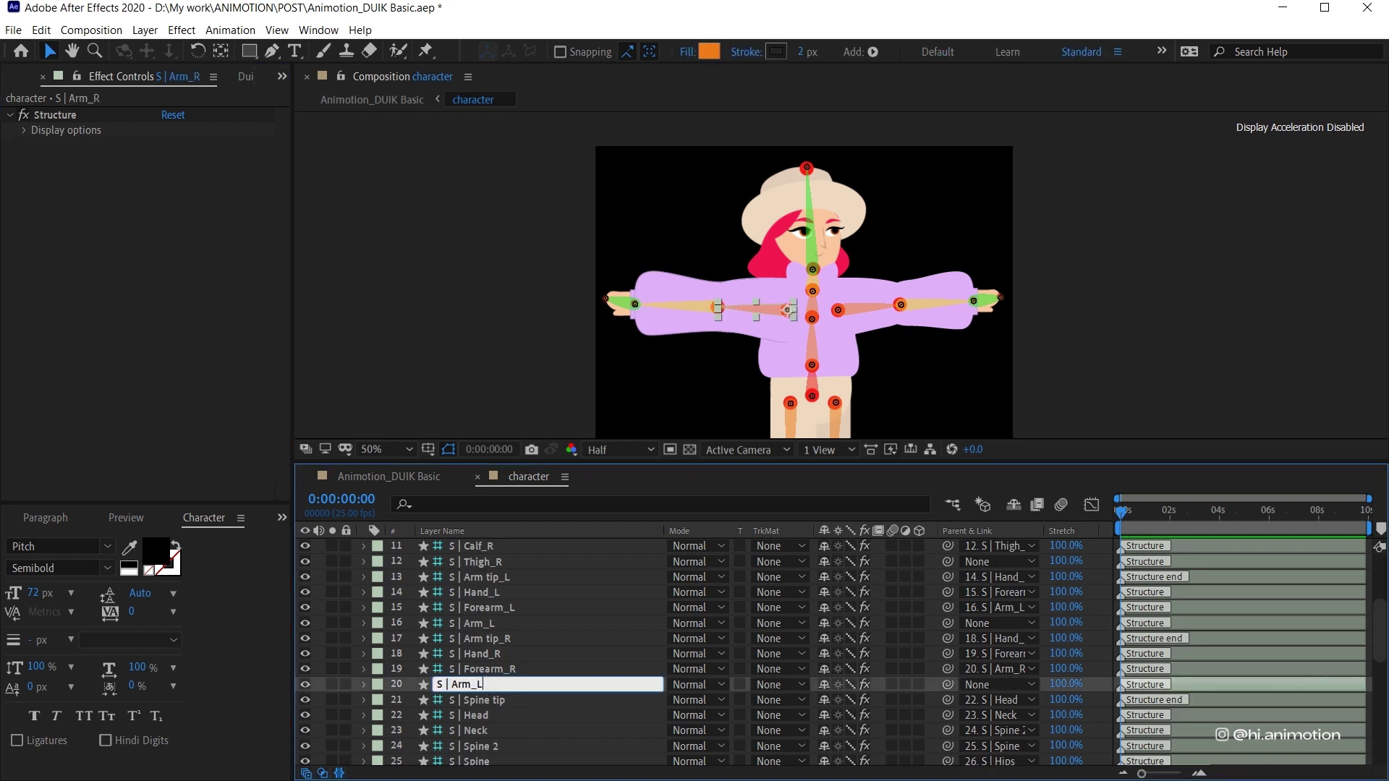
left_click(502, 672)
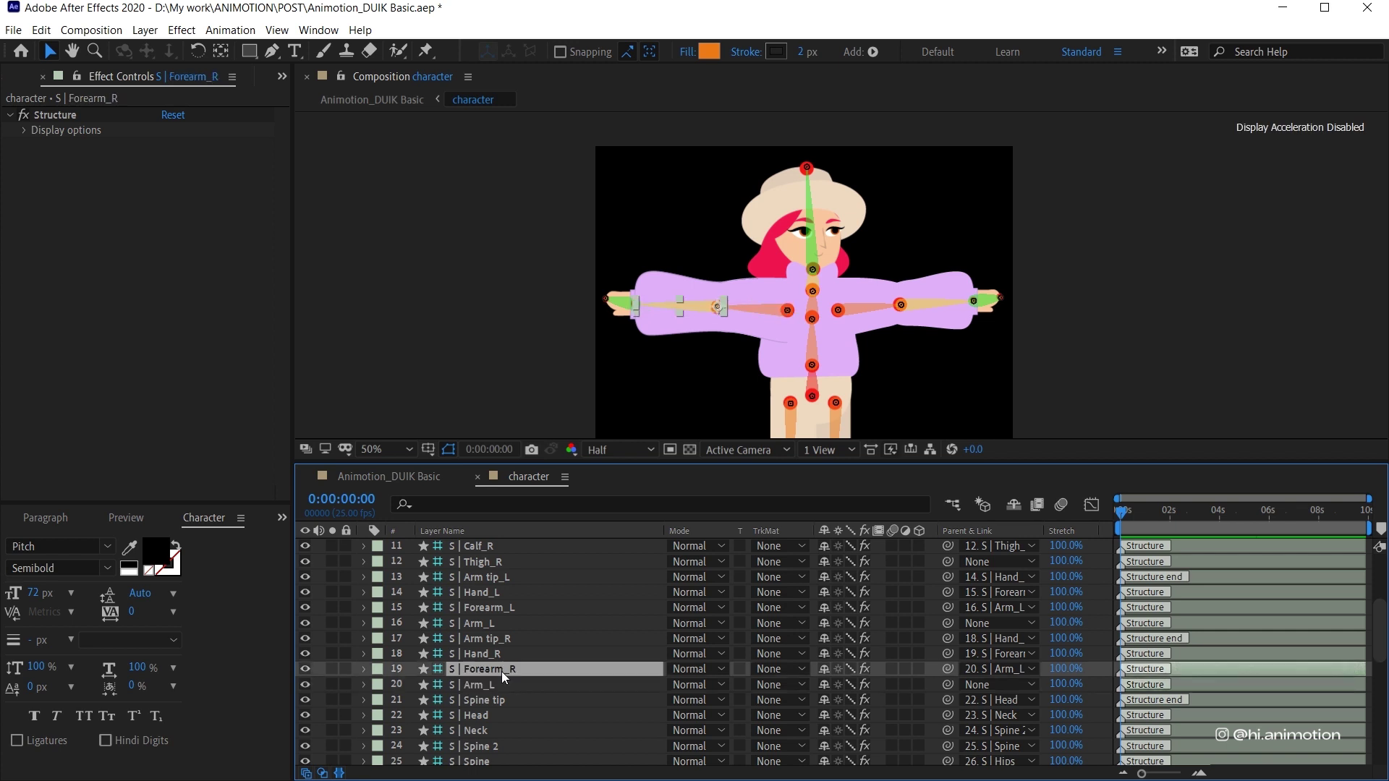
key("Return")
type("L")
key("Return")
left_click(512, 657)
key("Return")
key("BackSpace")
type("L")
key("Return")
left_click(525, 639)
key("Return")
key("BackSpace")
type("L")
key("Return")
- Rename S | Arm_L, Forearm_L, Hand_L and Arm tip_L to their _R names
left_click(523, 625)
key("Return")
key("BackSpace")
type("R")
key("Return")
left_click(533, 609)
key("Return")
key("BackSpace")
type("R")
key("Return")
left_click(537, 595)
type("R")
key("Return")
left_click(532, 577)
key("Return")
key("BackSpace")
type("R")
key("Return")
- Rename the S | Thigh_R and S | Calf_R structures to Thigh_L and Calf_L
left_click(522, 563)
key("Return")
key("BackSpace")
type("L")
key("Return")
scroll(509, 626, "up", 2)
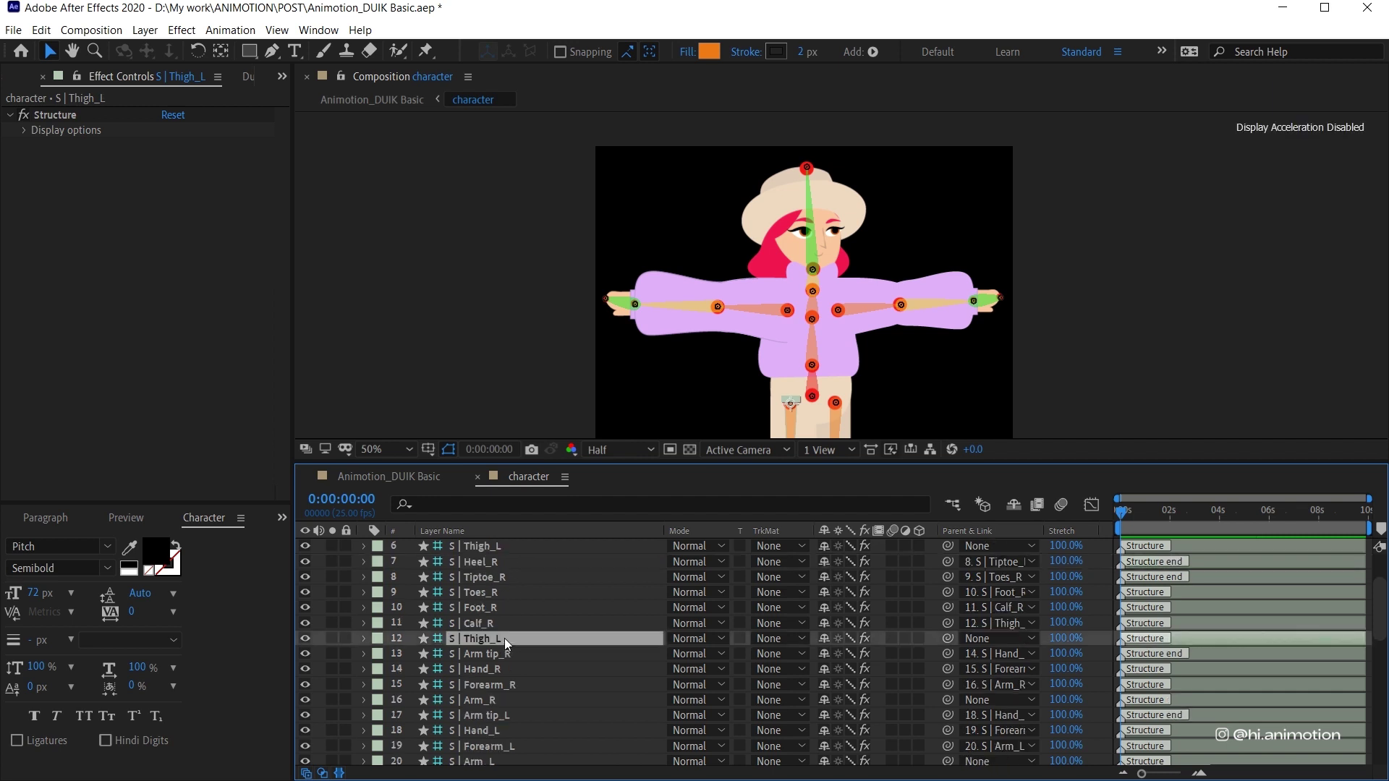
left_click(509, 622)
key("Return")
key("BackSpace")
type("L")
key("Return")
scroll(786, 293, "down", 5)
- Rename the Foot_R, Toes_R, Tiptoe_R and Heel_R structures to their _L names
key("v")
left_click(478, 607)
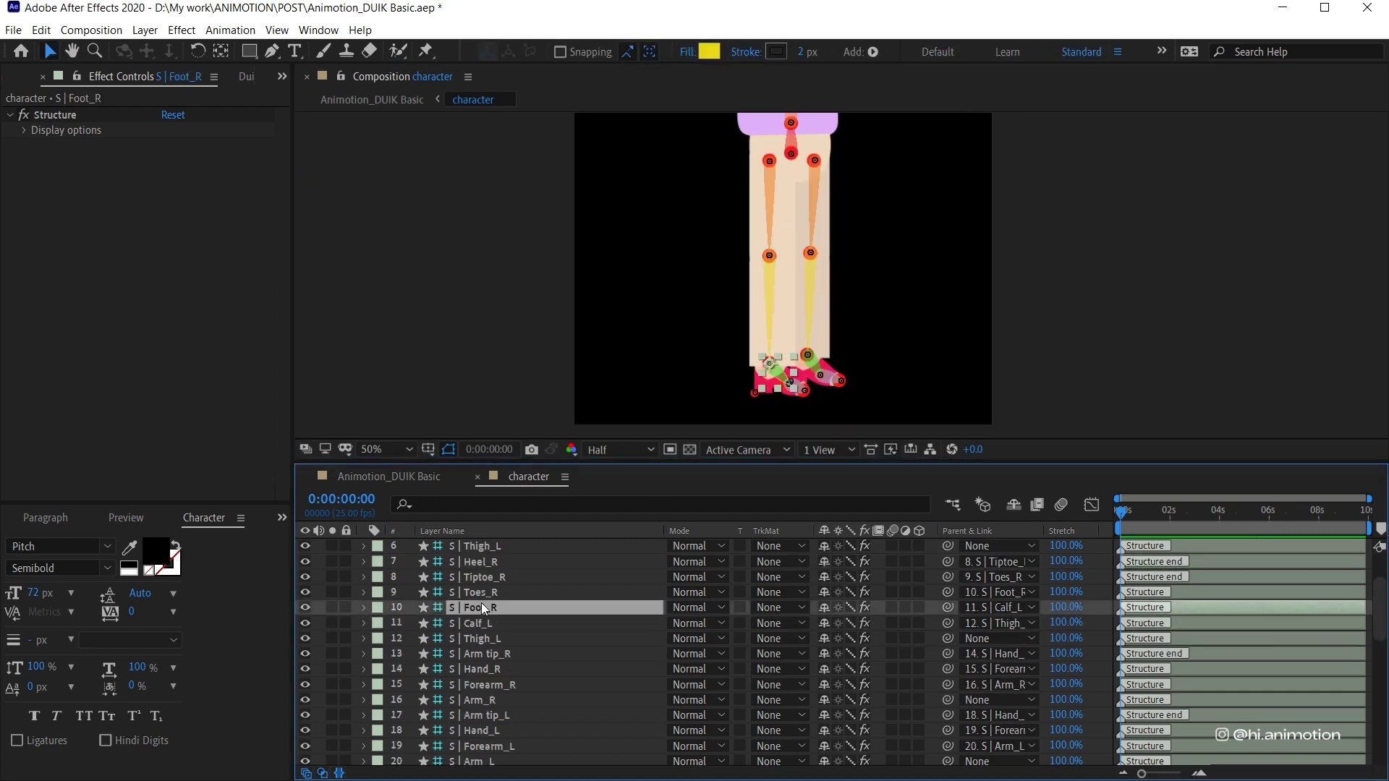
key("Return")
key("BackSpace")
type("L")
key("Return")
left_click(478, 592)
key("Return")
key("BackSpace")
type("L")
key("Return")
left_click(509, 577)
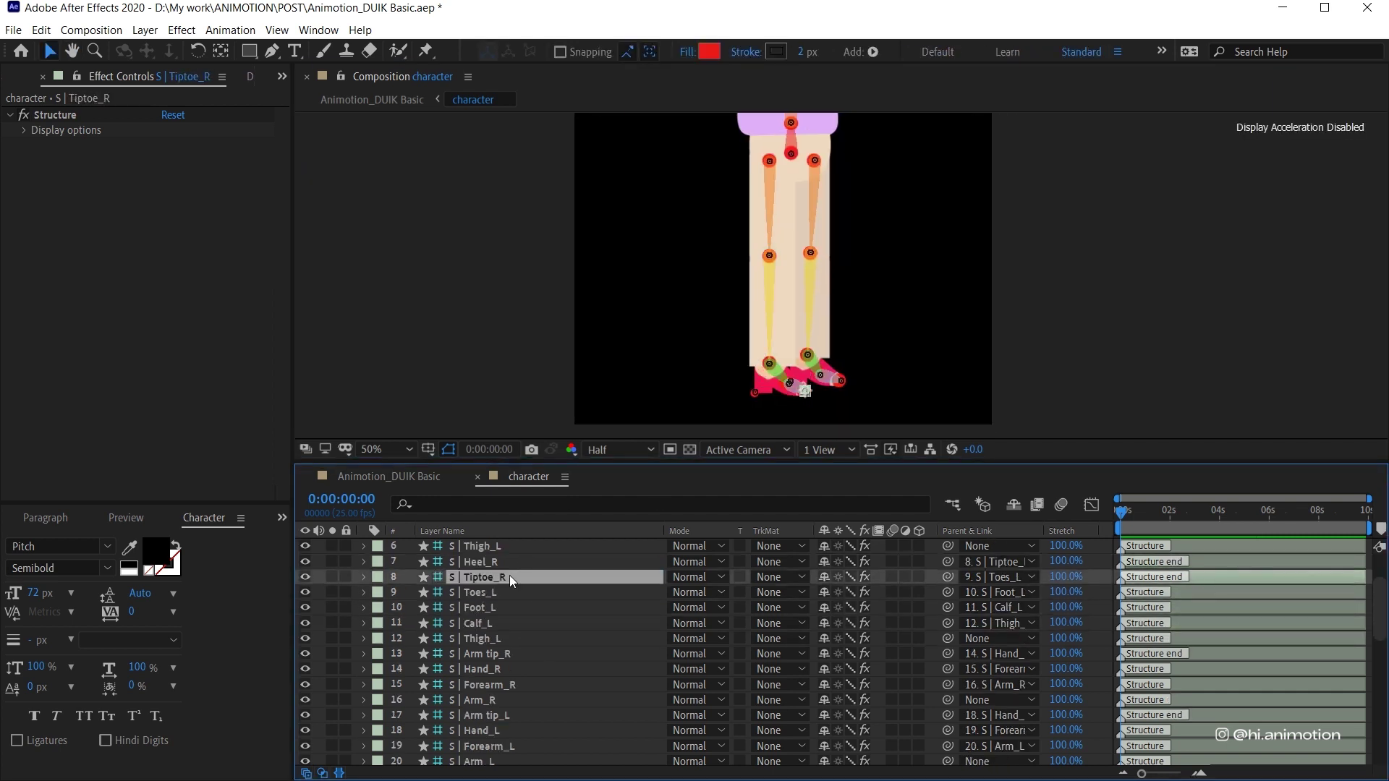
key("Return")
key("BackSpace")
type("L")
key("Return")
left_click(501, 562)
- Rename layers 6, 5 and 4 to Thigh_R, Calf_R and Foot_R
key("Return")
key("BackSpace")
type("L")
scroll(492, 627, "up", 3)
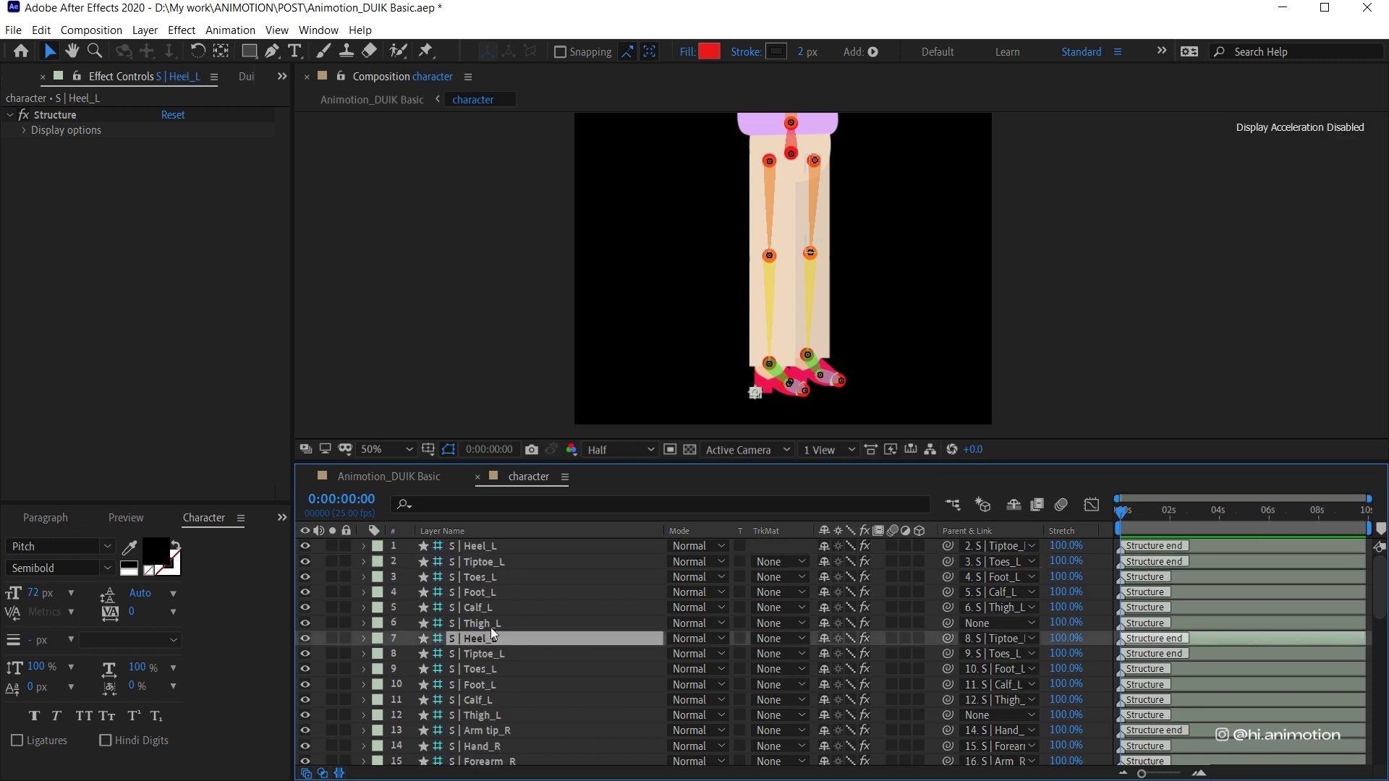
left_click(492, 627)
key("Return")
key("BackSpace")
type("R")
key("Return")
left_click(505, 608)
key("Return")
key("BackSpace")
type("R")
key("Return")
left_click(505, 591)
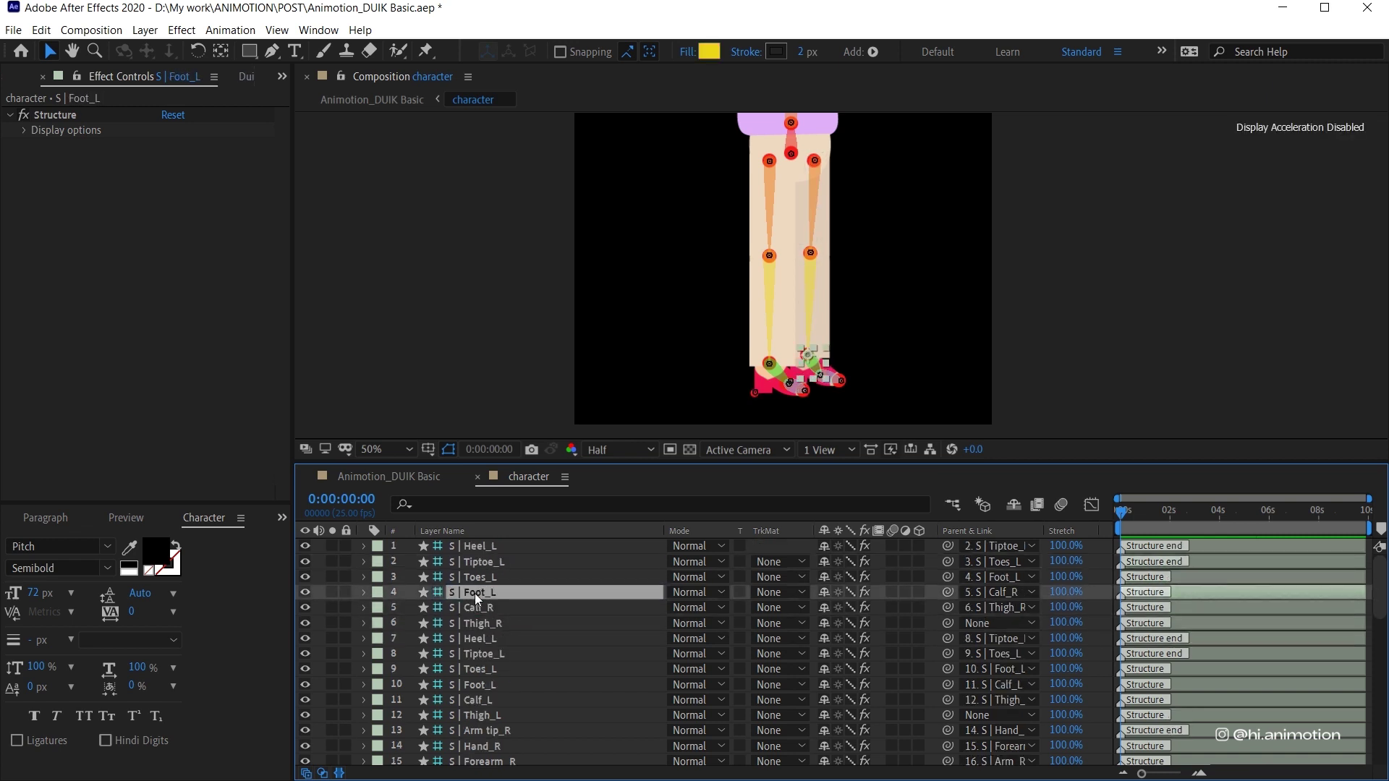
key("Return")
key("BackSpace")
type("R")
- Rename layers 3, 2 and 1 to Toes_R, Tiptoe_R and Heel_R
key("Return")
left_click(504, 576)
key("Return")
key("BackSpace")
type("R")
key("Return")
left_click(505, 562)
key("Return")
key("BackSpace")
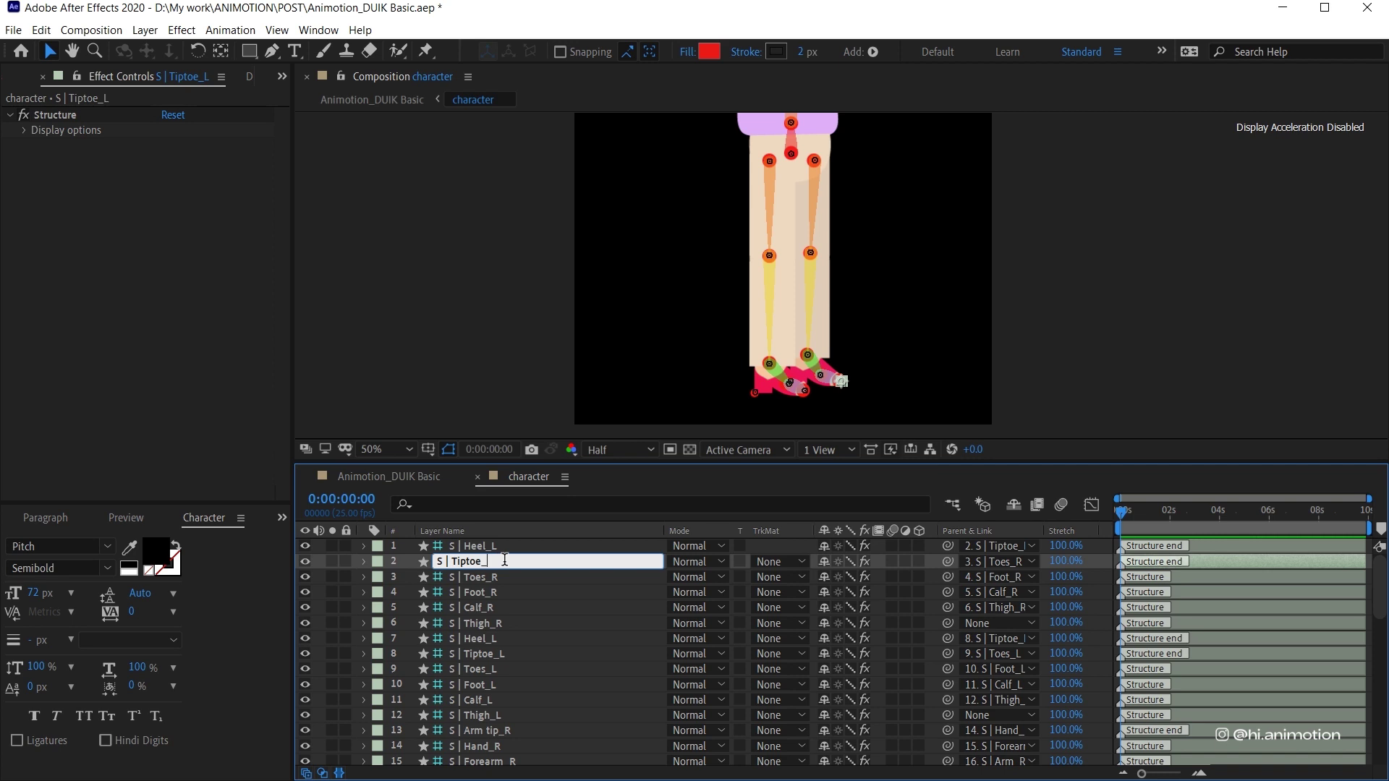
type("R")
key("Return")
left_click(506, 546)
key("Return")
key("BackSpace")
type("R")
scroll(550, 702, "down", 10)
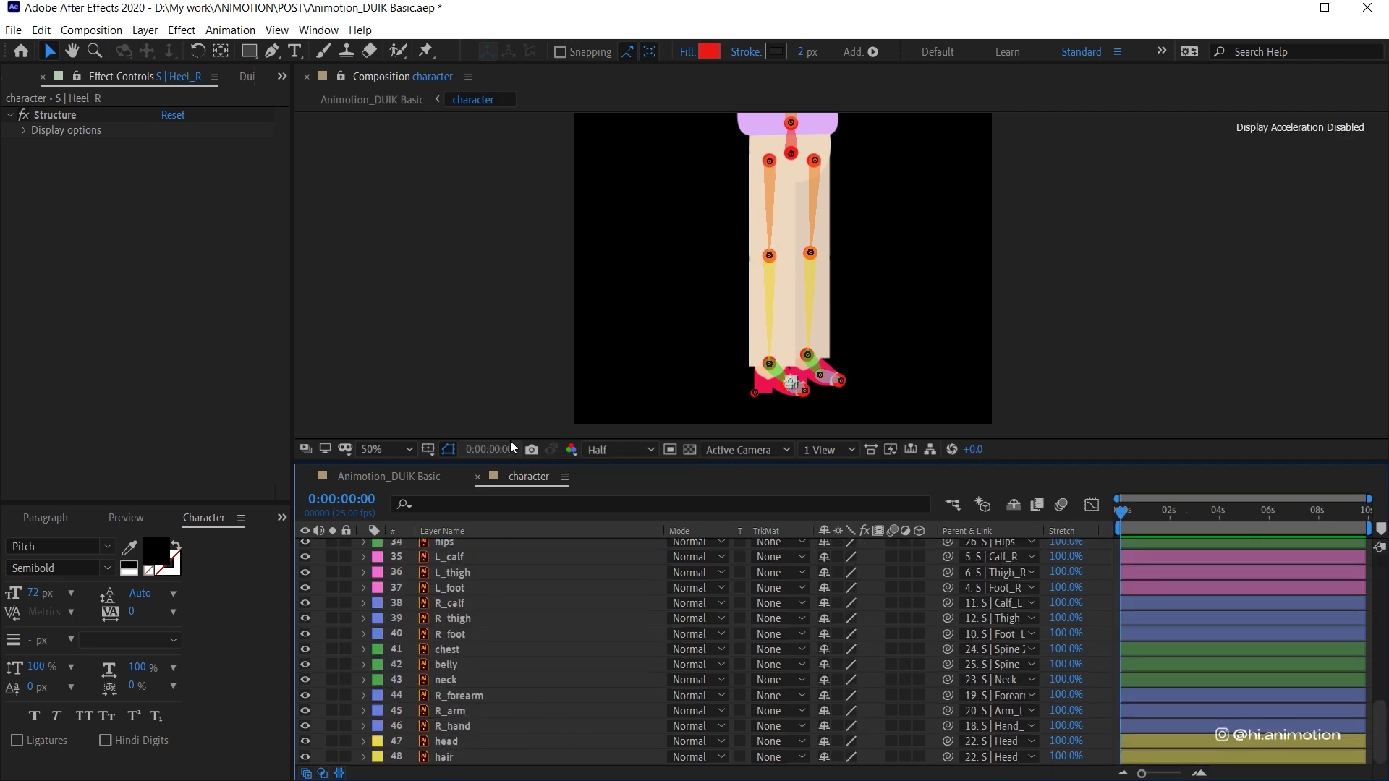
- Parent R_hand, R_arm and R_forearm to S | Hand_R, S | Arm_R and S | Forearm_R
scroll(512, 675, "up", 10)
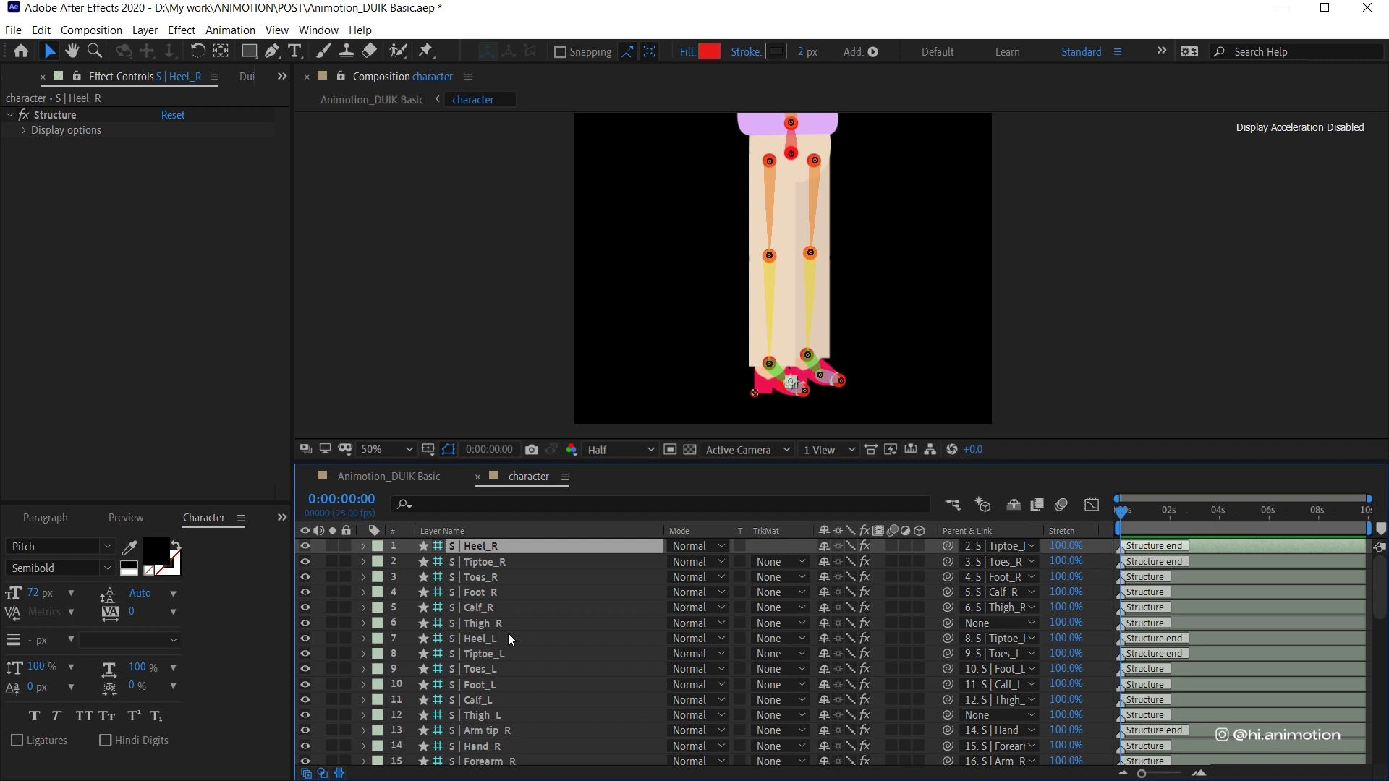
scroll(508, 632, "down", 10)
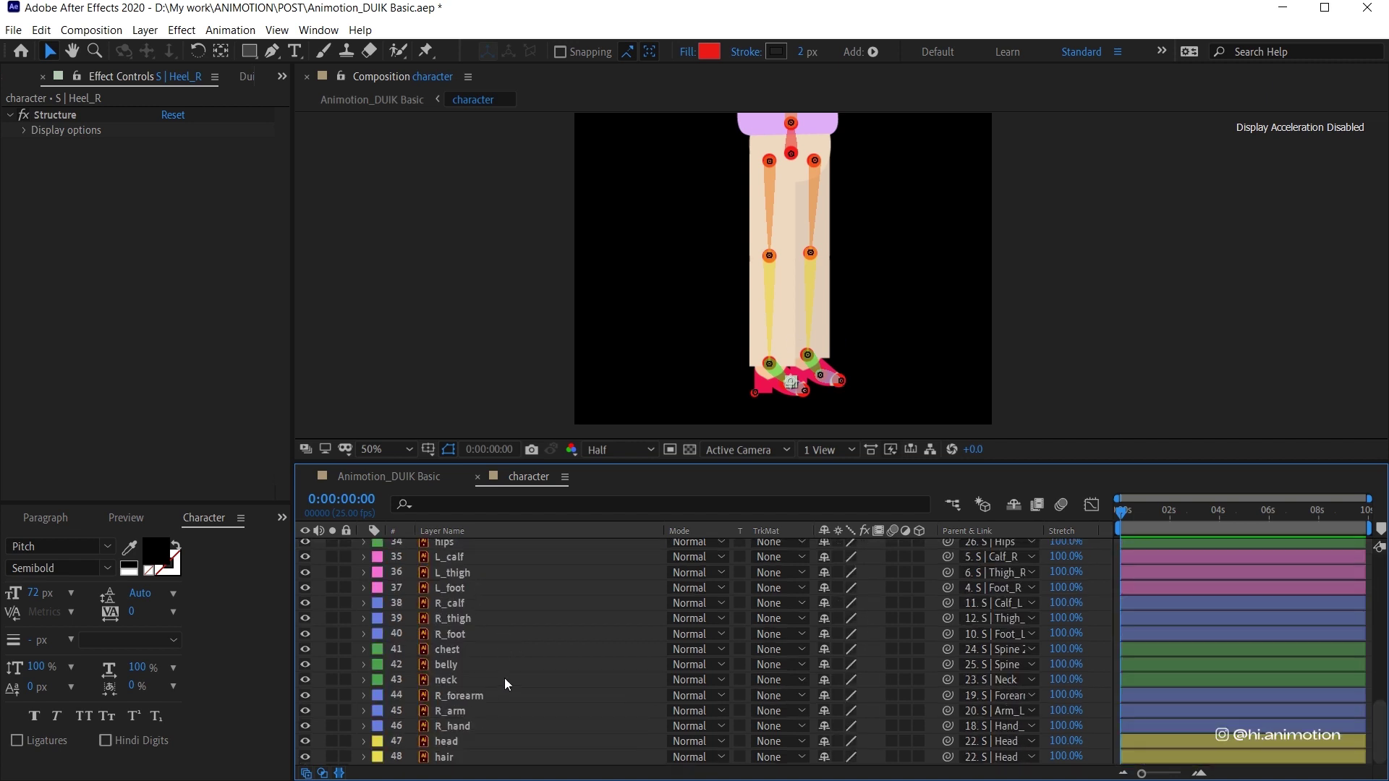
left_click(458, 728)
left_click(998, 725)
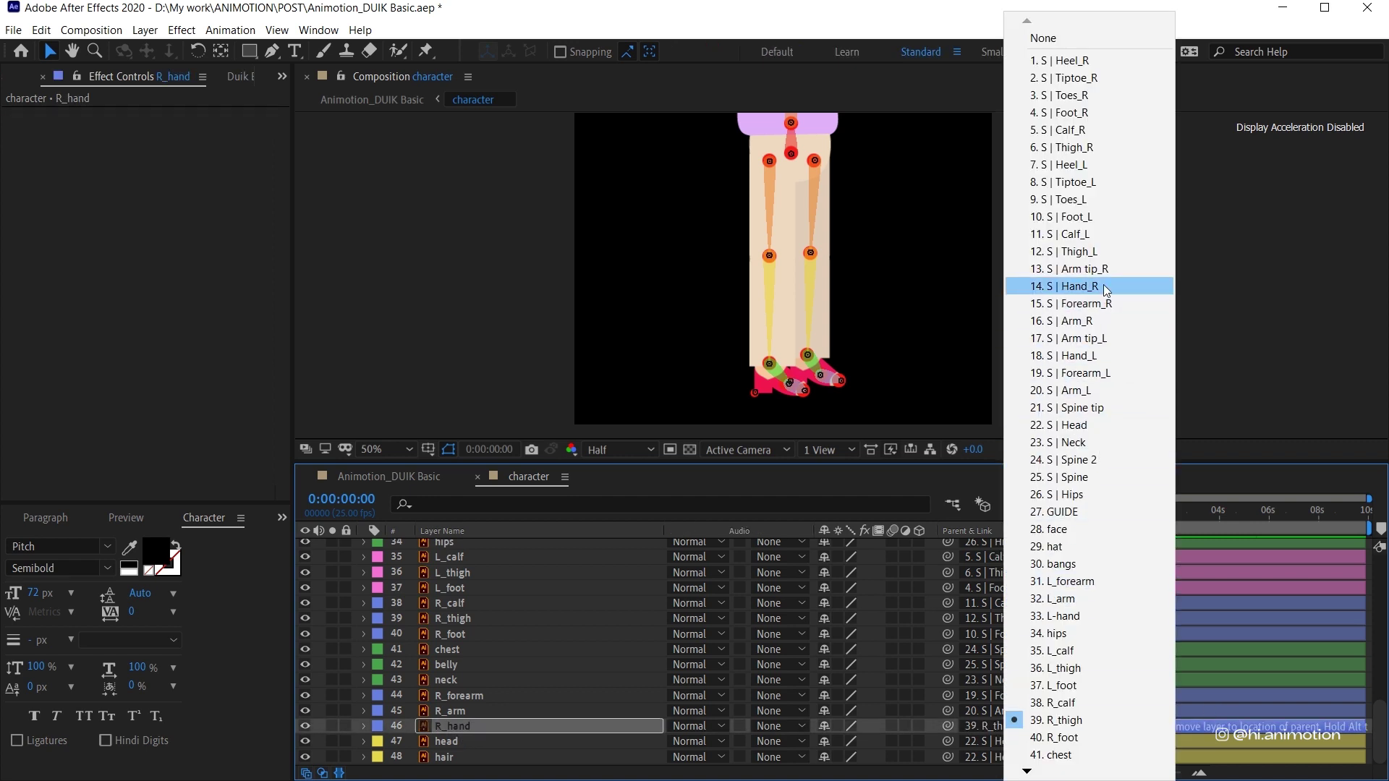
left_click(1105, 287)
left_click(999, 711)
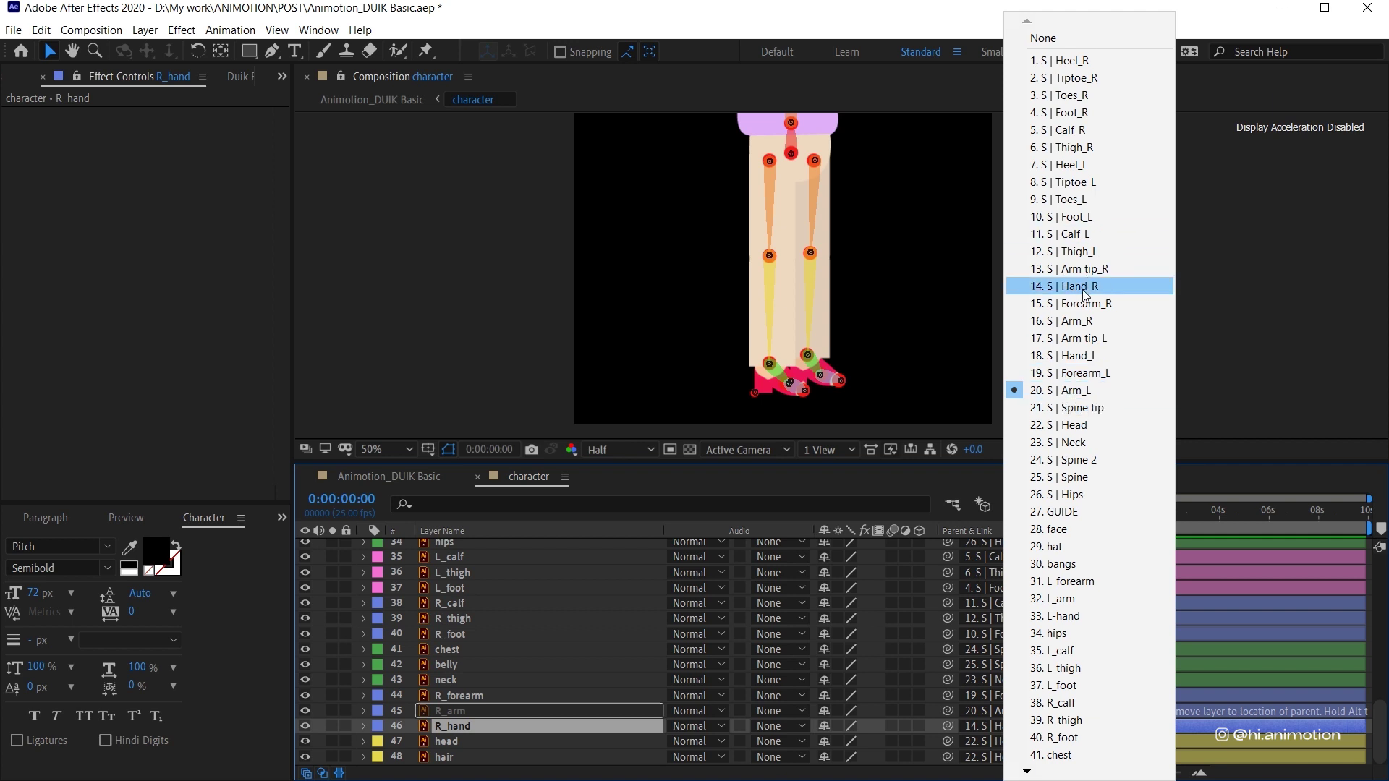
left_click(1061, 320)
left_click(999, 695)
left_click(1071, 303)
- Parent R_foot, R_thigh and R_calf to S | Foot_R, S | Thigh_R and S | Calf_R
left_click(998, 633)
left_click(1071, 134)
left_click(1024, 616)
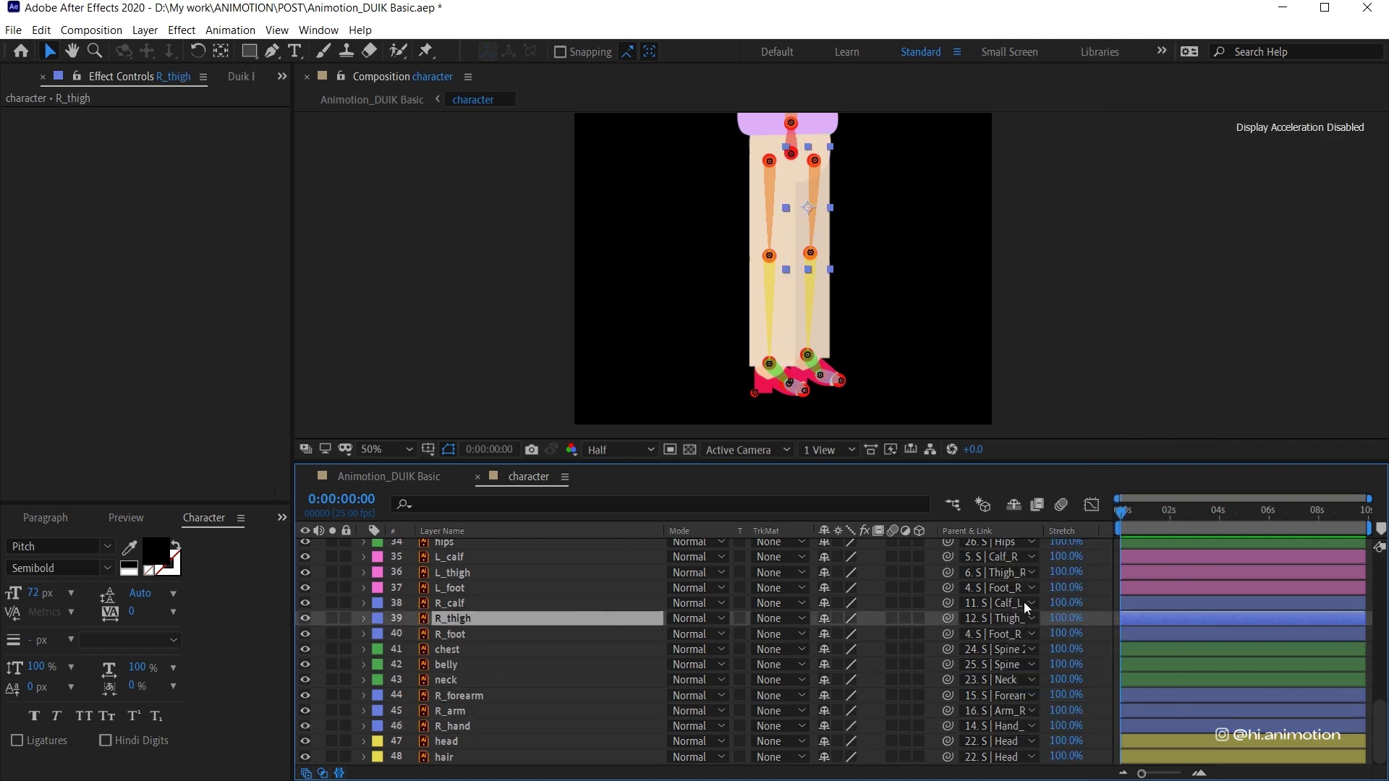
left_click(1064, 147)
left_click(1031, 602)
left_click(1062, 129)
- Parent L_foot, L_thigh and L_calf to S | Foot_L, S | Thigh_L and S | Calf_L
left_click(998, 588)
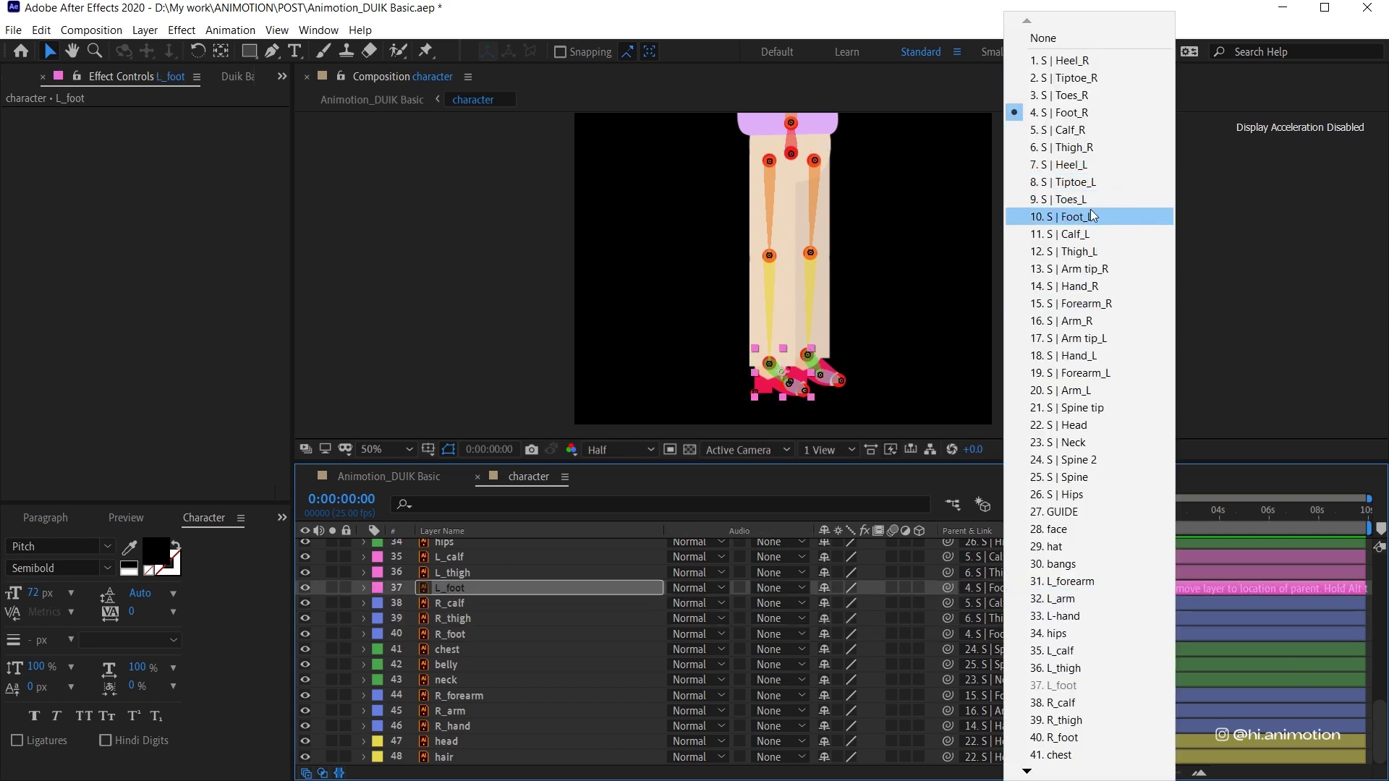
left_click(1093, 216)
left_click(977, 572)
left_click(1064, 251)
left_click(1008, 557)
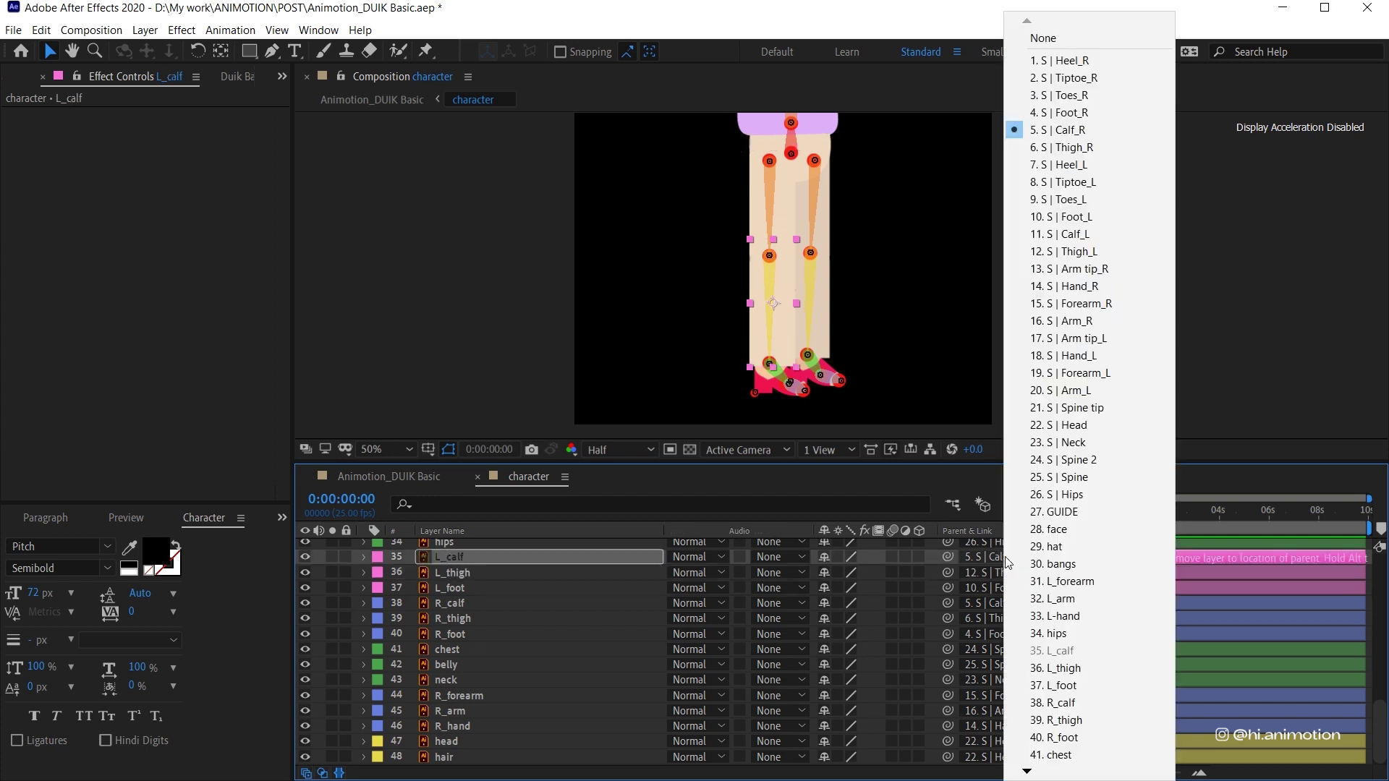
left_click(1063, 234)
- Parent L-hand, L_arm and L_forearm to S | Hand_L, S | Arm_L and the left forearm structure
scroll(542, 638, "up", 4)
left_click(492, 680)
left_click(977, 680)
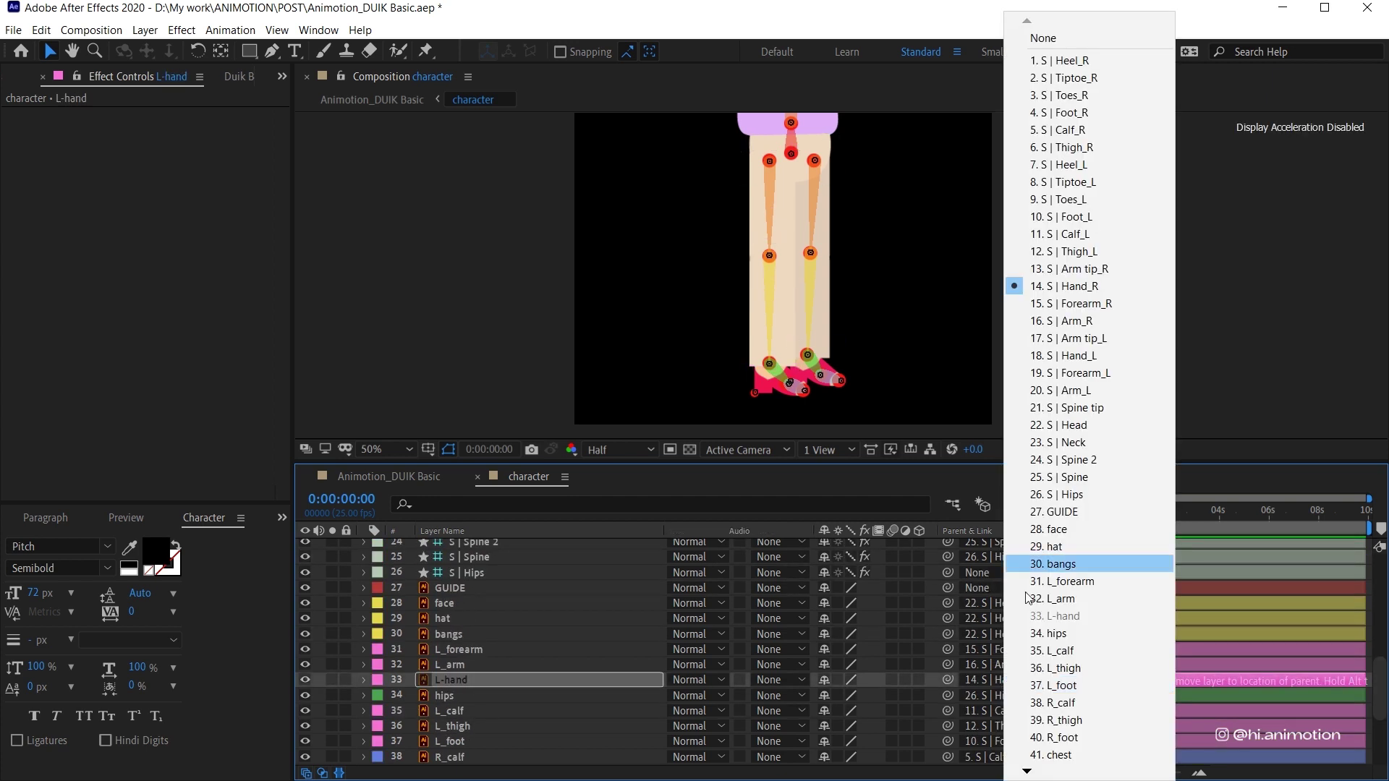
left_click(1076, 358)
left_click(492, 664)
left_click(976, 664)
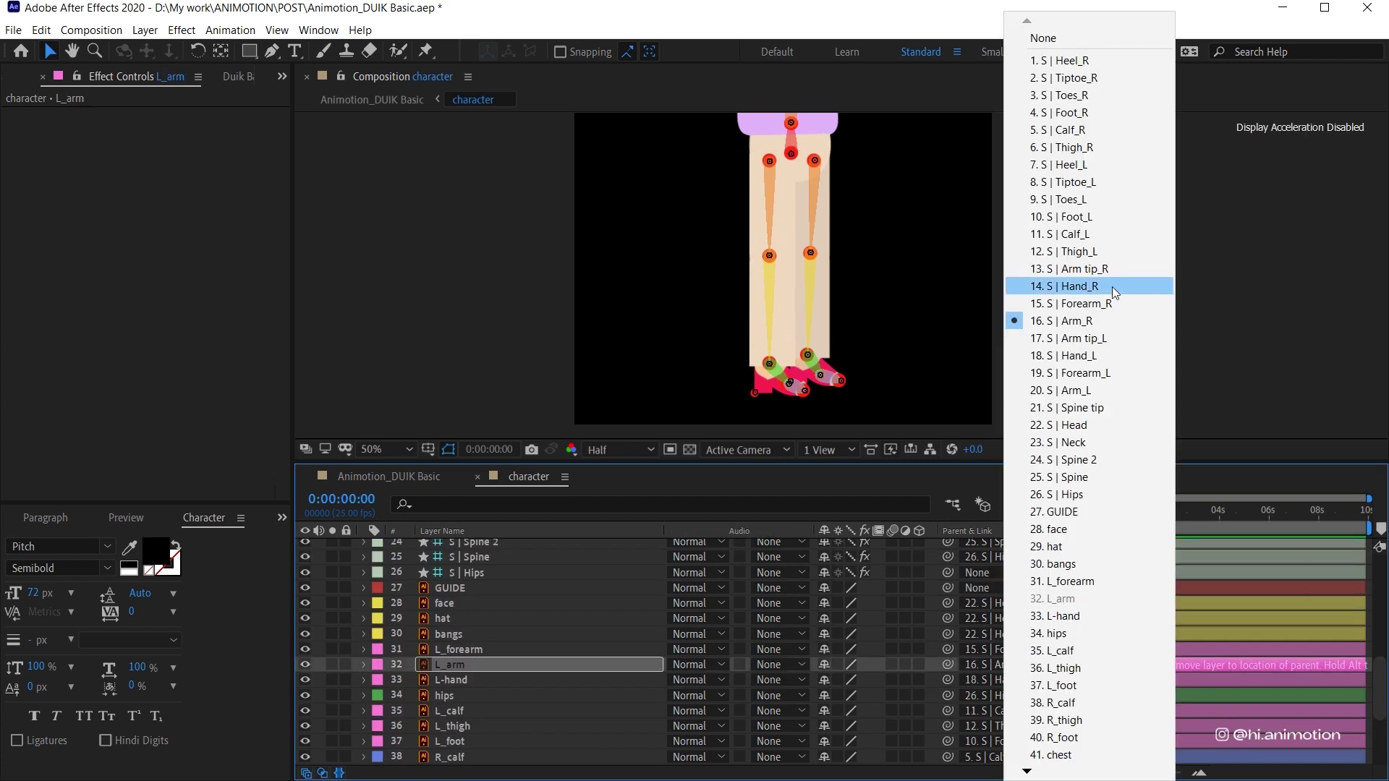
left_click(1061, 390)
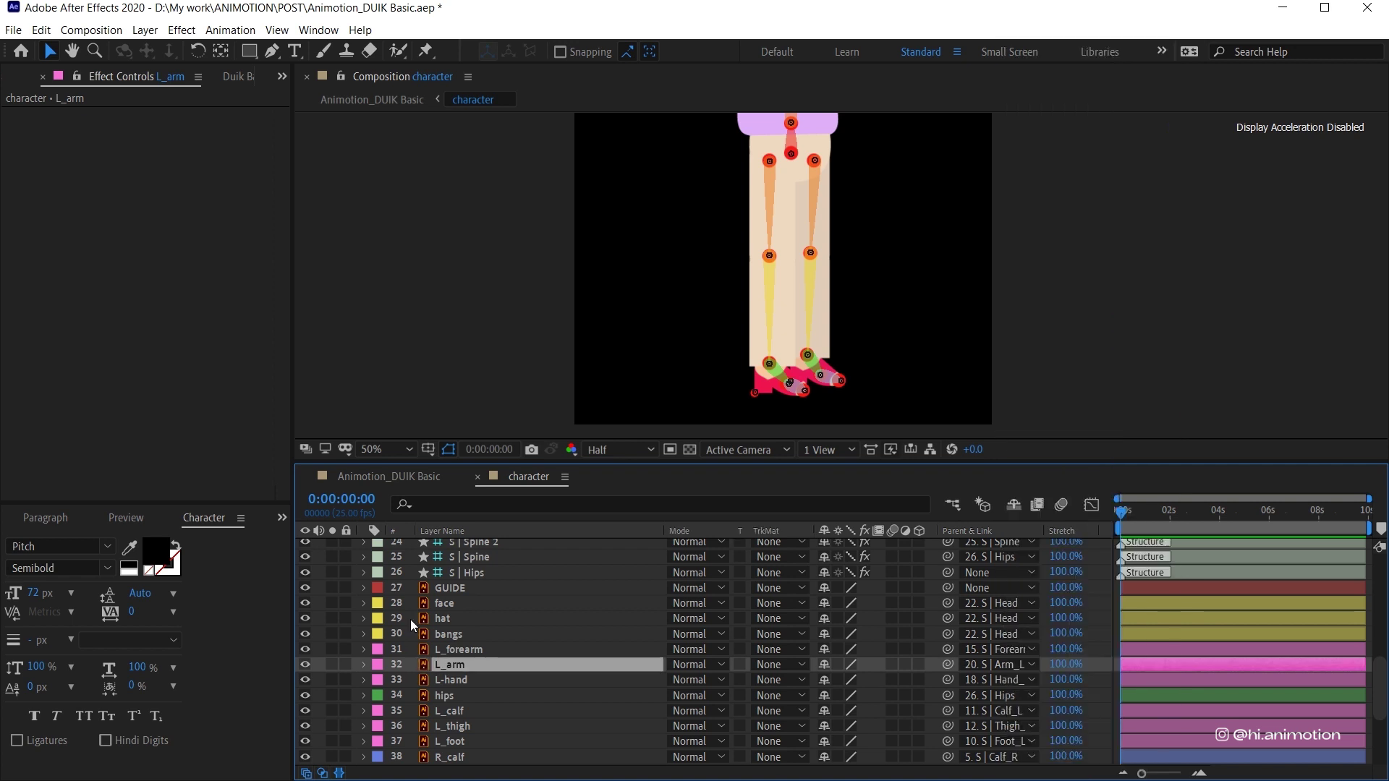
left_click(463, 649)
left_click(977, 649)
left_click(1085, 393)
- Select structures S | Heel_R through S | Hips and run Duik's Auto-rig & IK
scroll(474, 599, "up", 6)
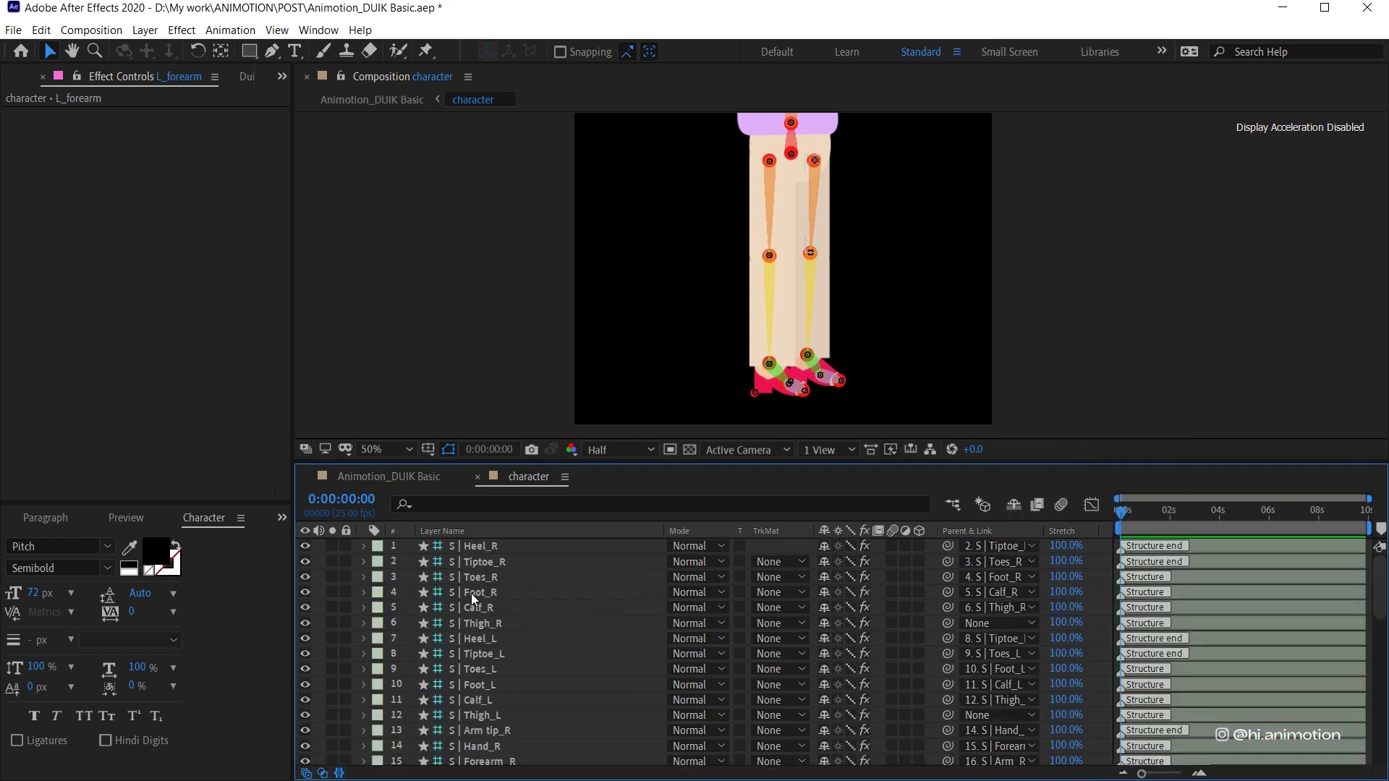
left_click(487, 551)
scroll(549, 671, "down", 5)
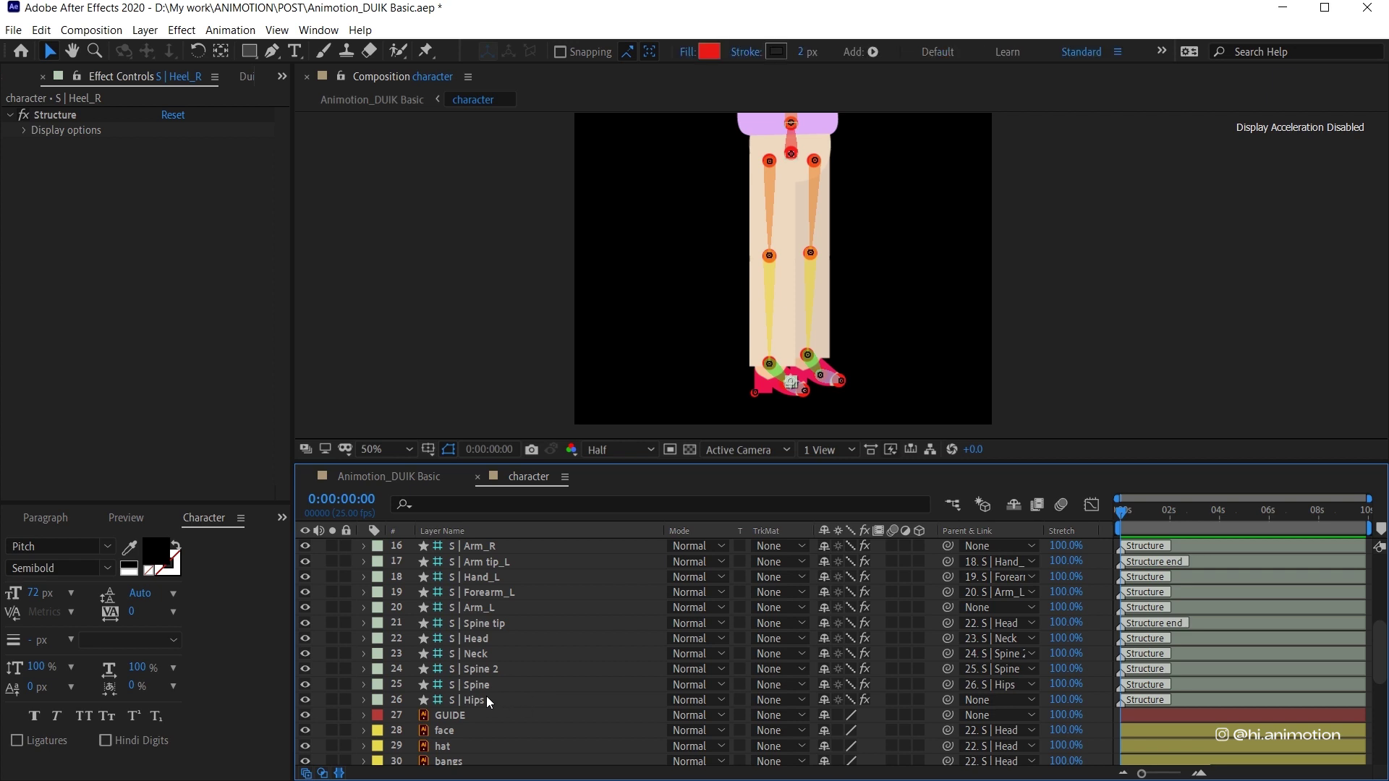
left_click(480, 700, "shift")
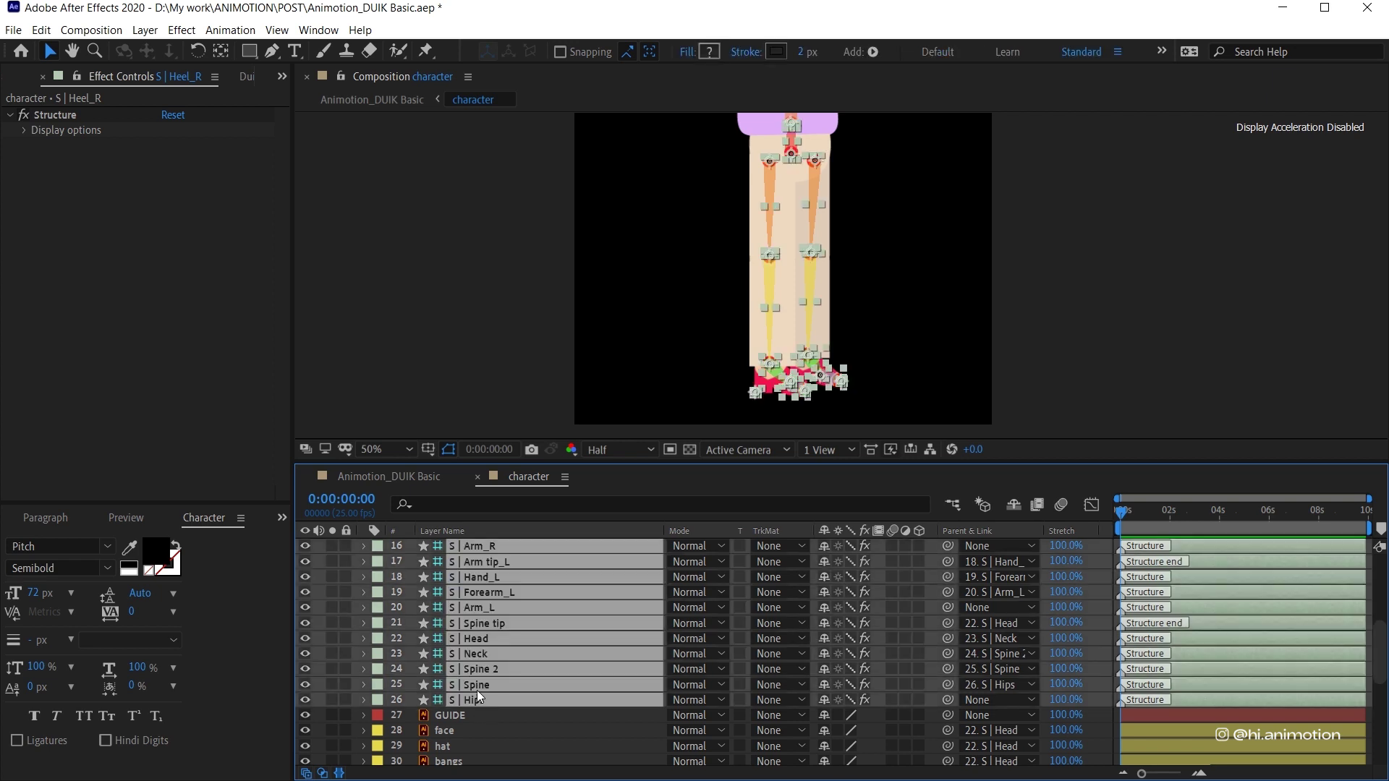
scroll(446, 622, "up", 3)
left_click(246, 76)
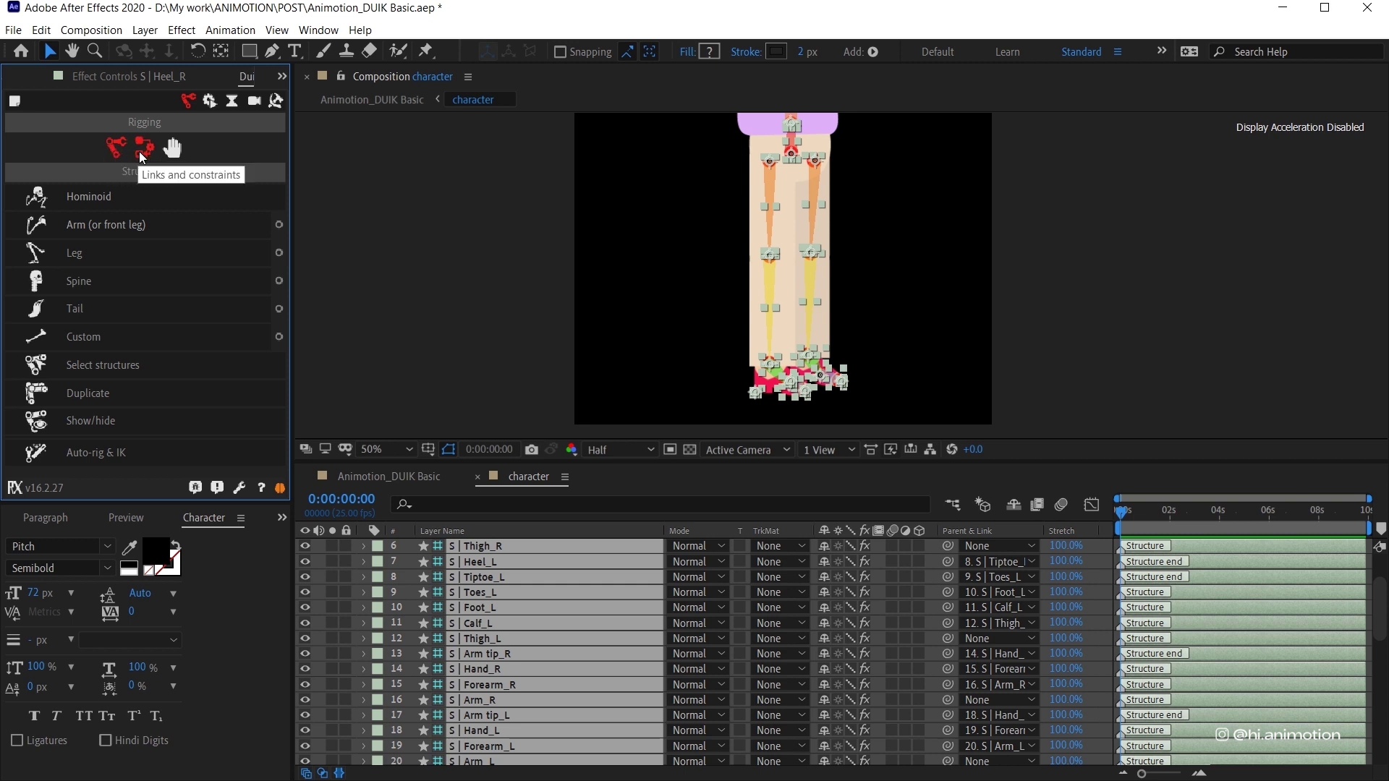
left_click(142, 156)
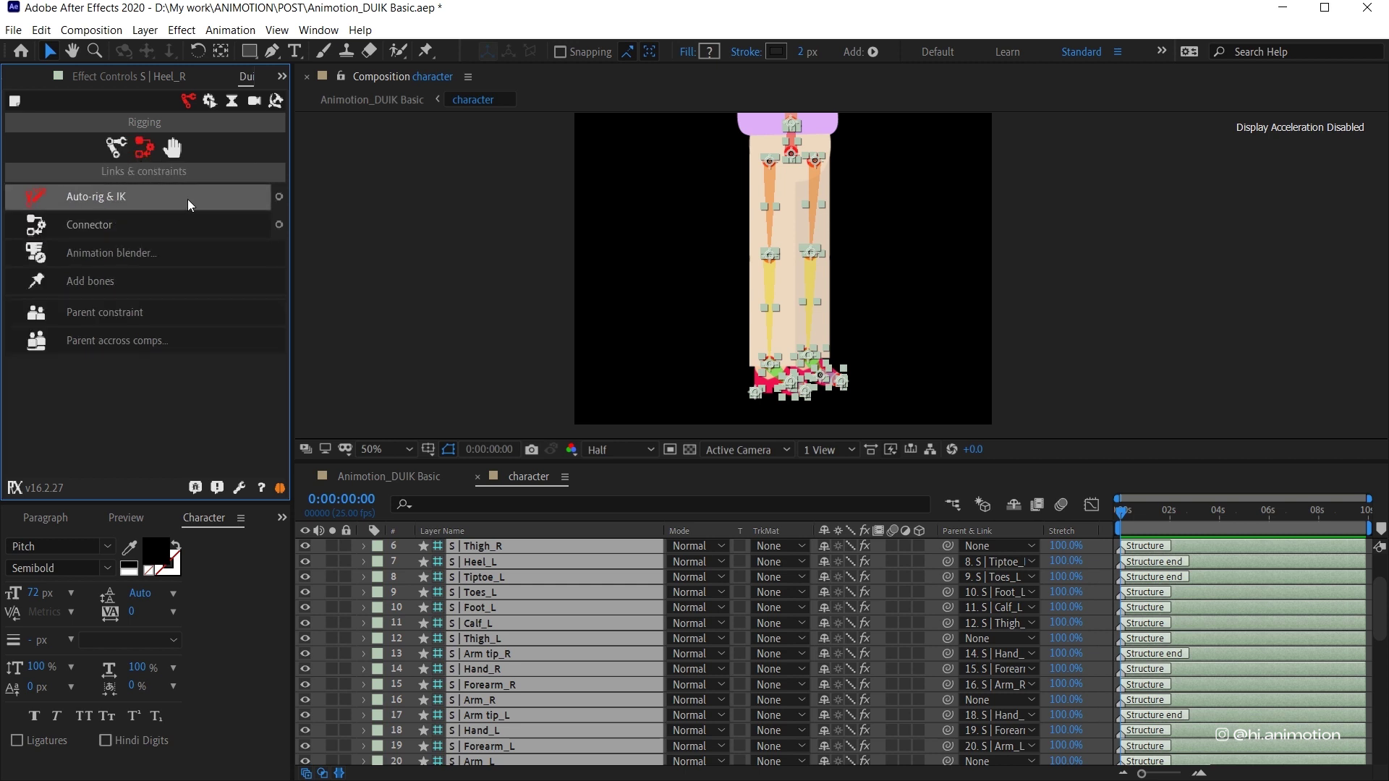
left_click(188, 199)
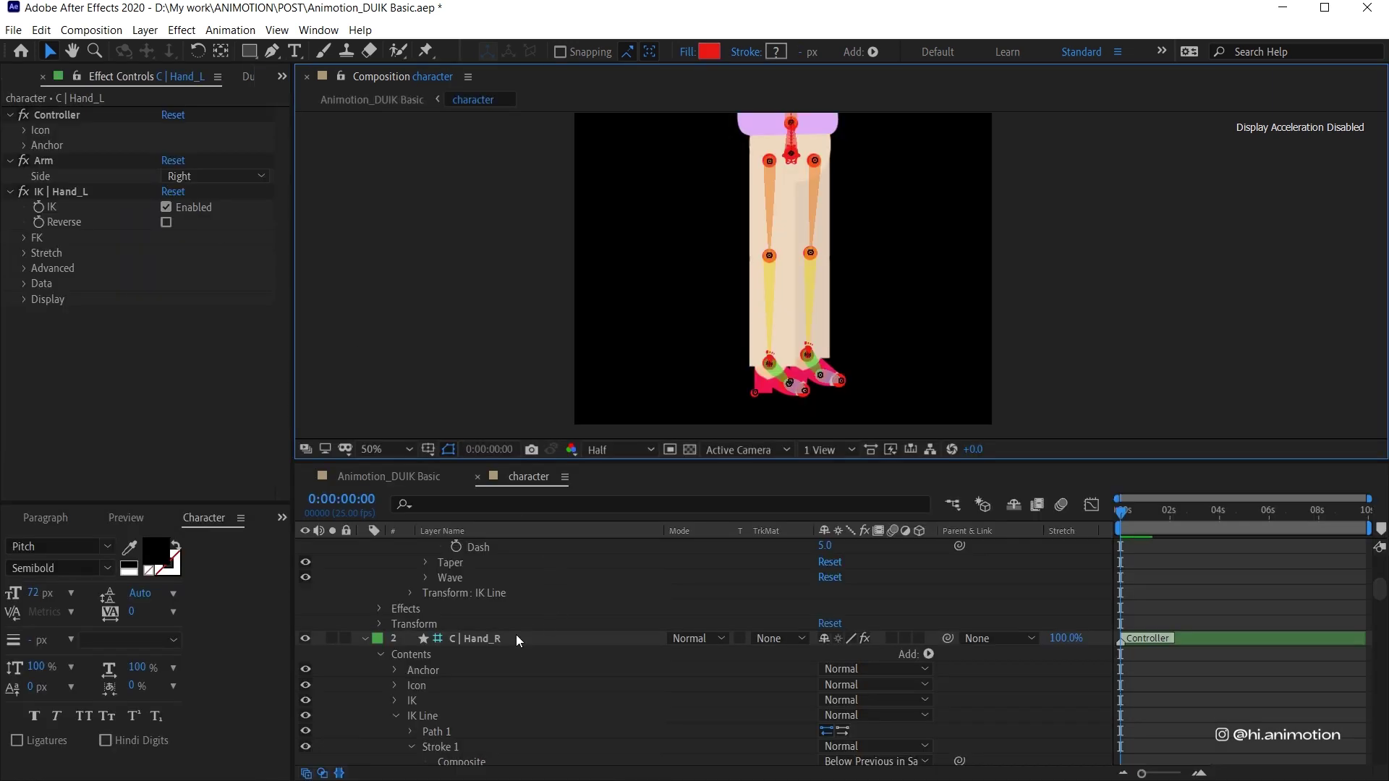
- Inspect the new C | Hand_R controller and select every layer in the composition
left_click(512, 636)
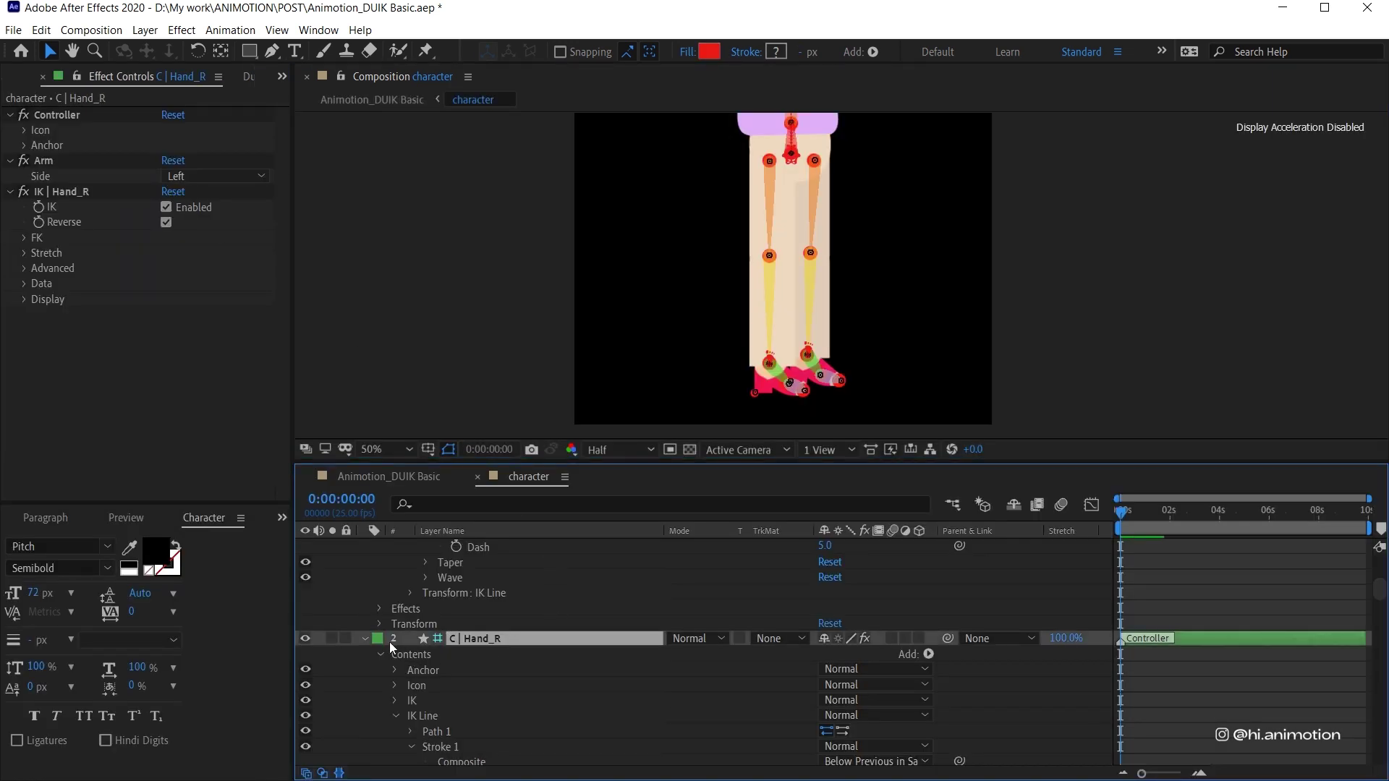
key("ctrl+a")
left_click(363, 637)
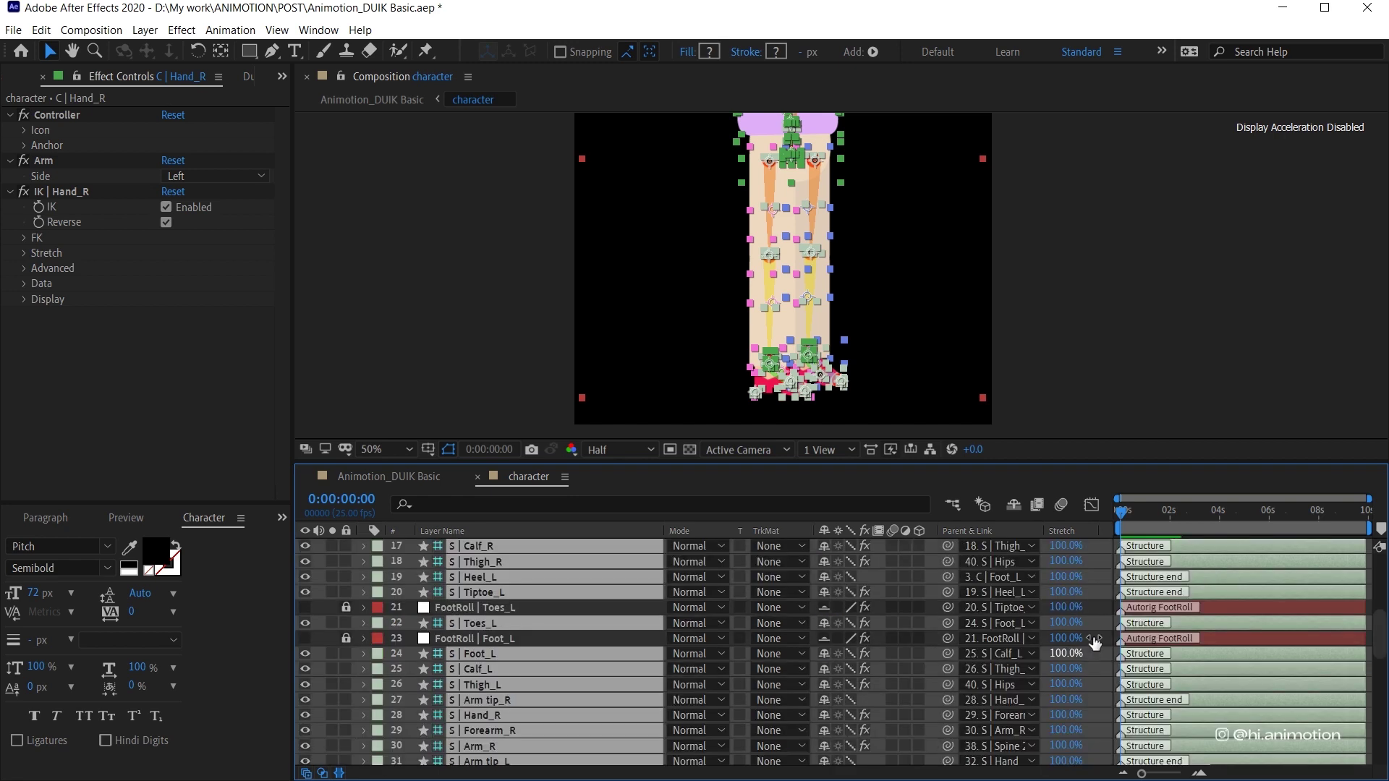
- Review the generated controllers C | Hand_L, C | Head, C | Hips, C | Body and C | Hand_R
key("ctrl+shift+a")
scroll(1110, 606, "up", 5)
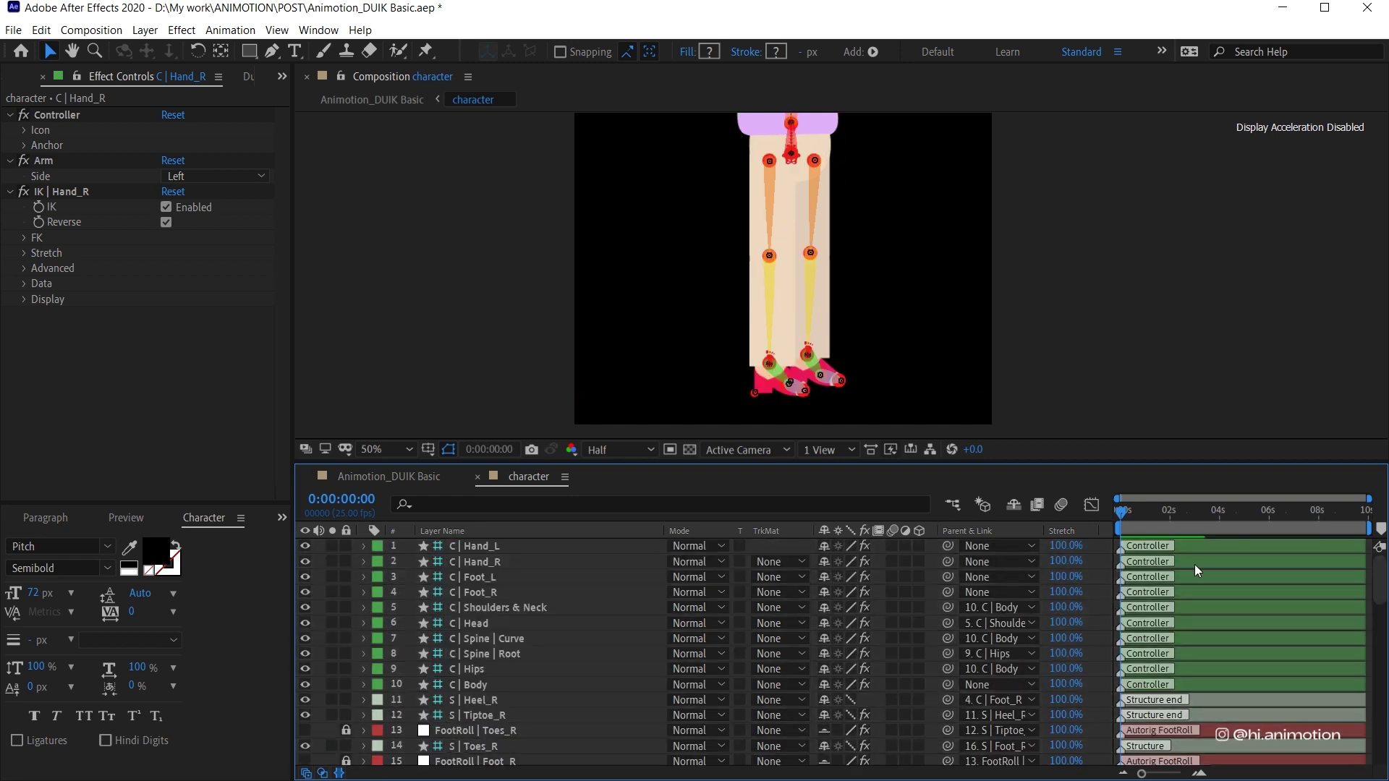
left_click(1210, 546)
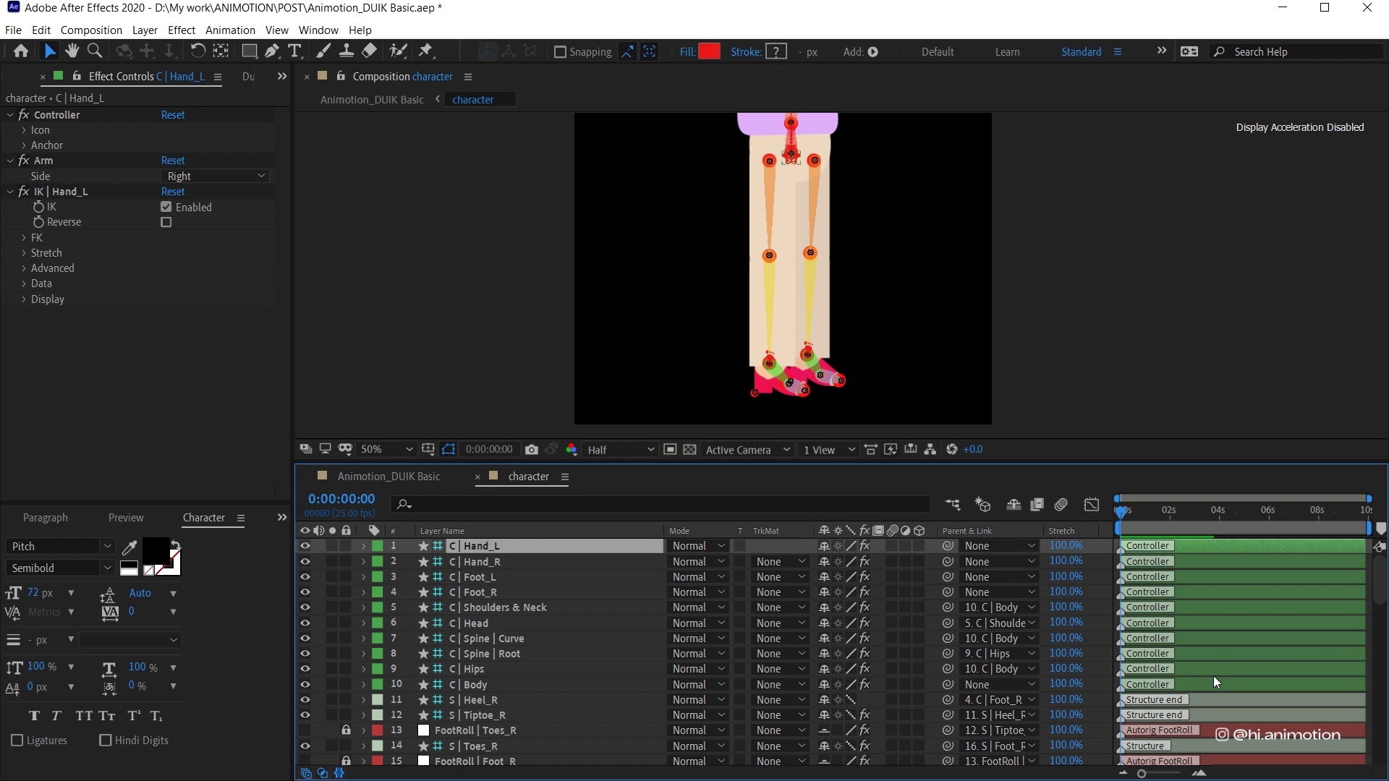
left_click(486, 619)
left_click(486, 667)
scroll(483, 711, "down", 2)
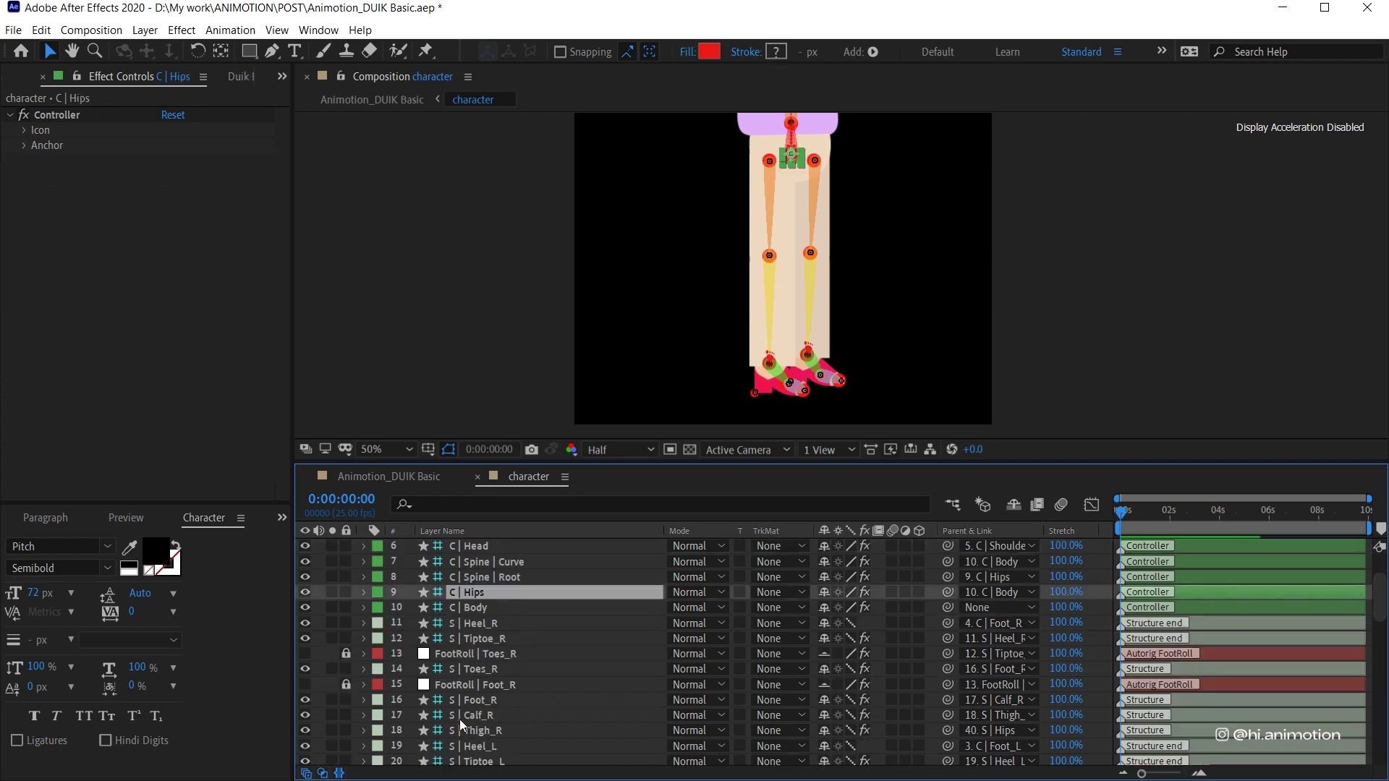
scroll(475, 739, "down", 12)
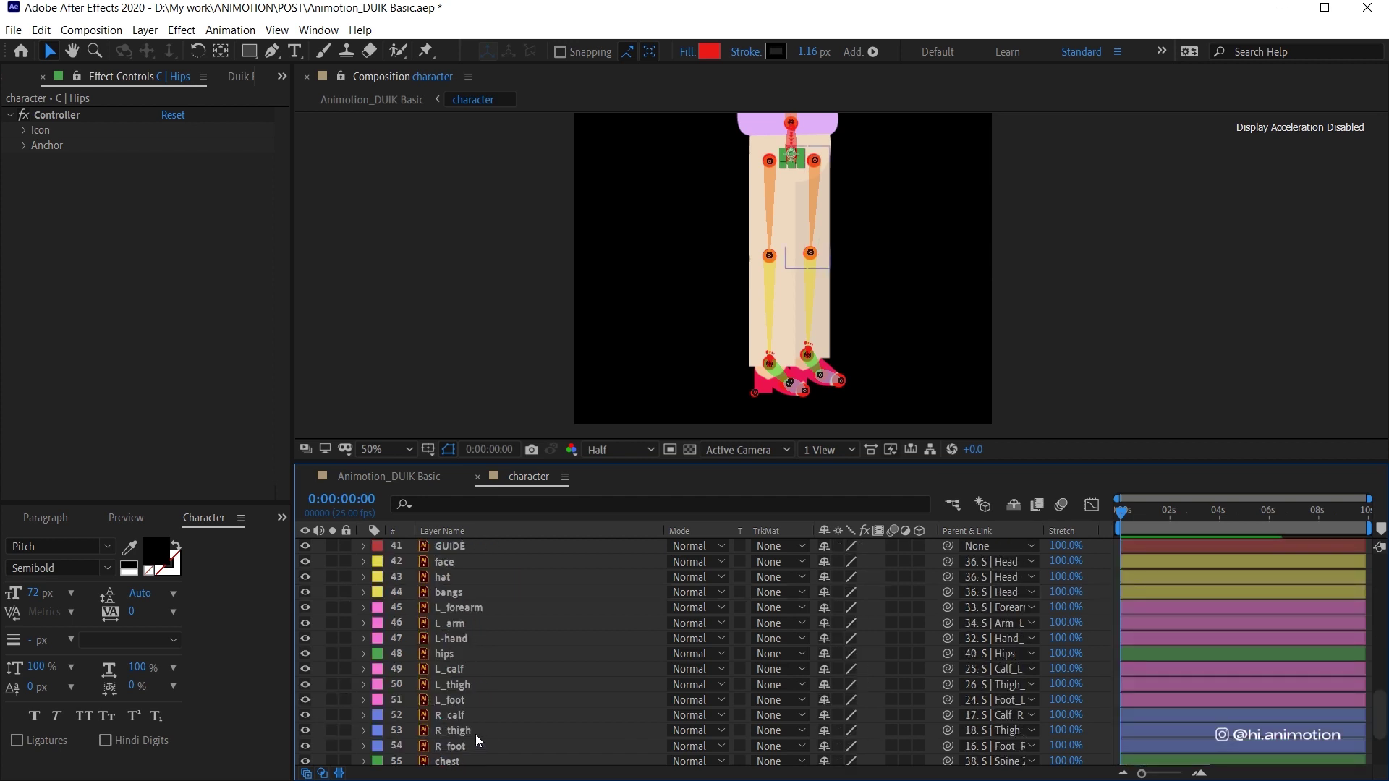
scroll(483, 720, "up", 13)
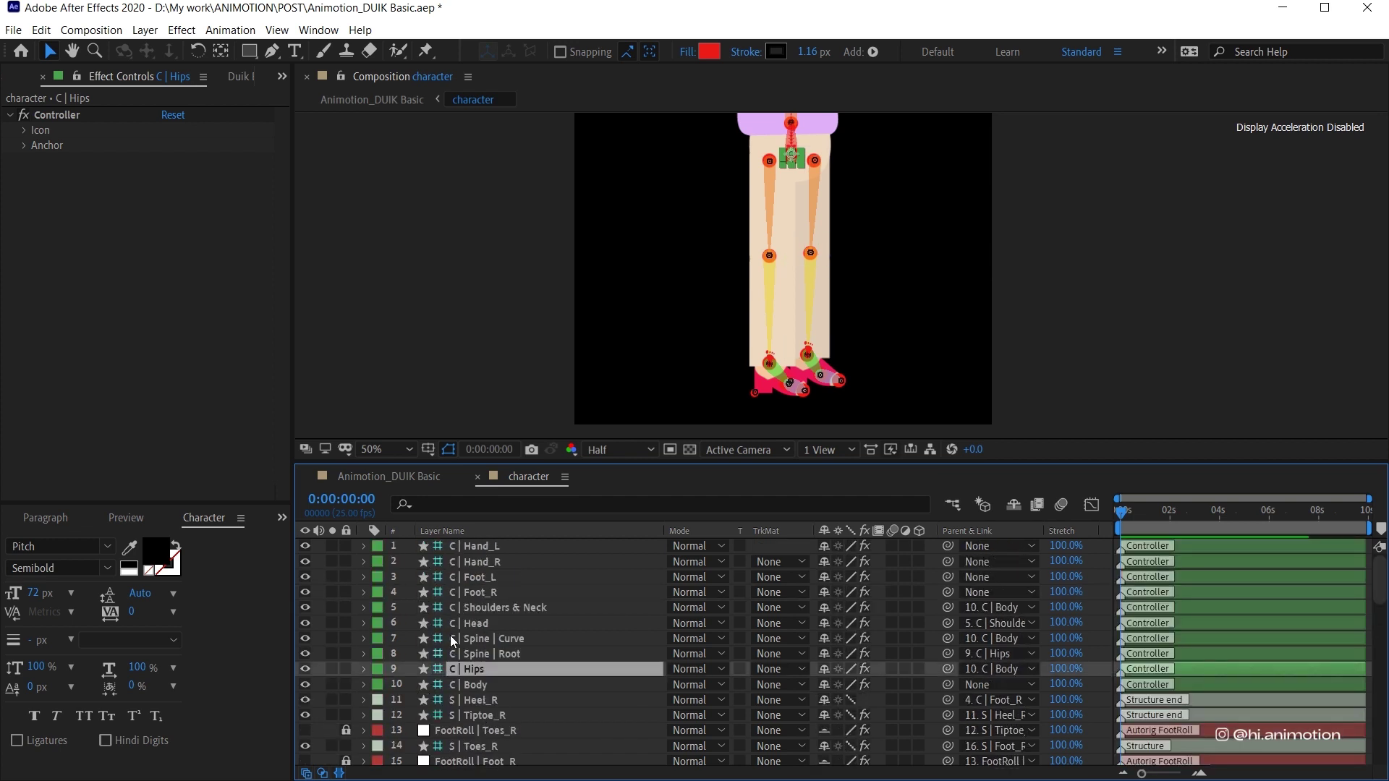
left_click(474, 685)
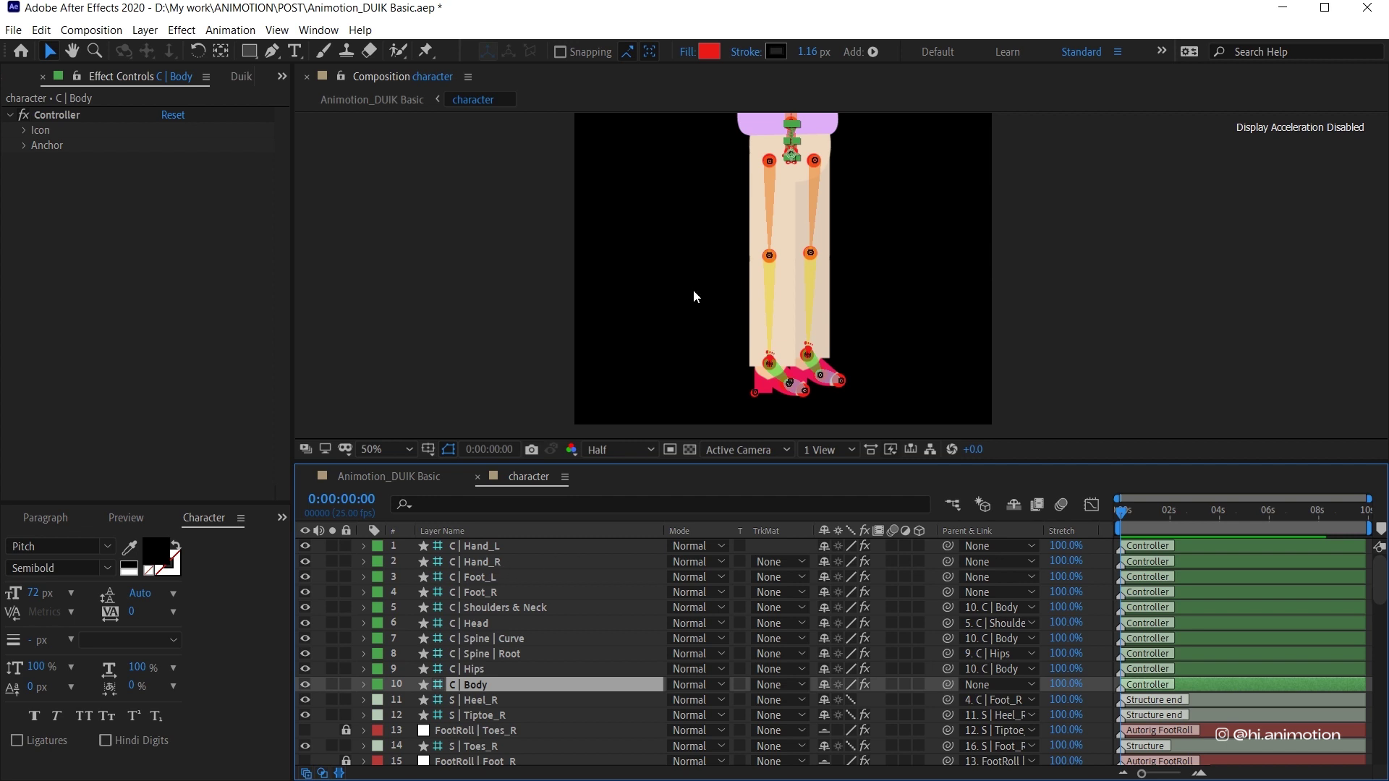
scroll(837, 323, "up", 5)
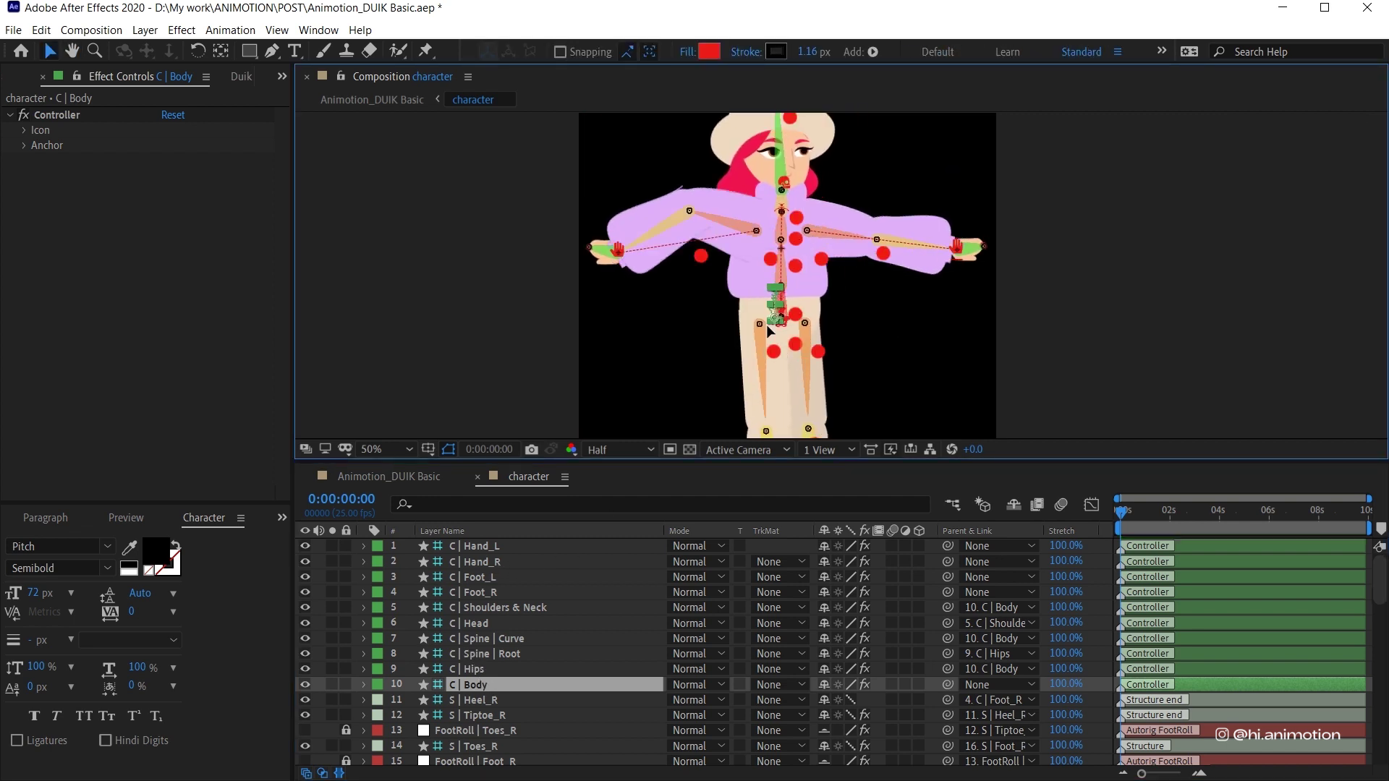
left_click(478, 562)
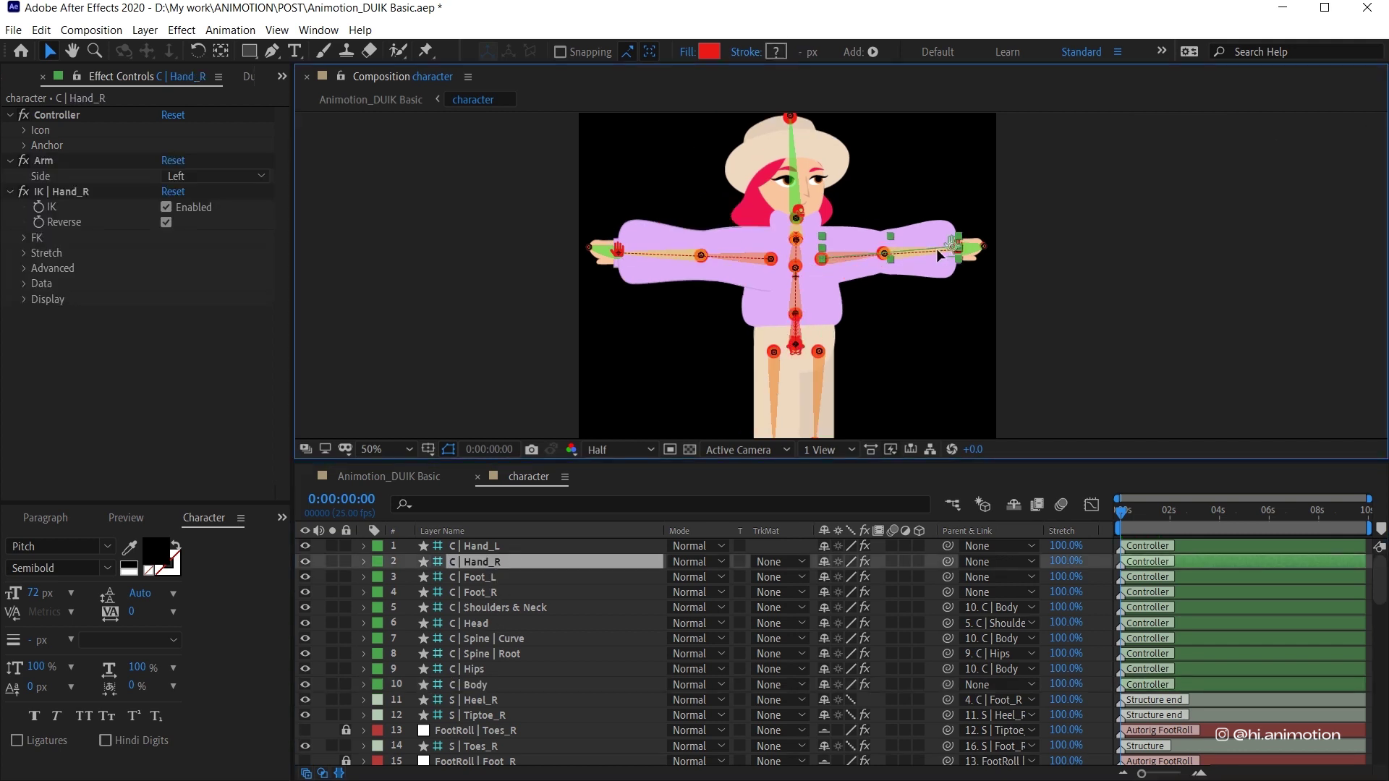
left_click(602, 254)
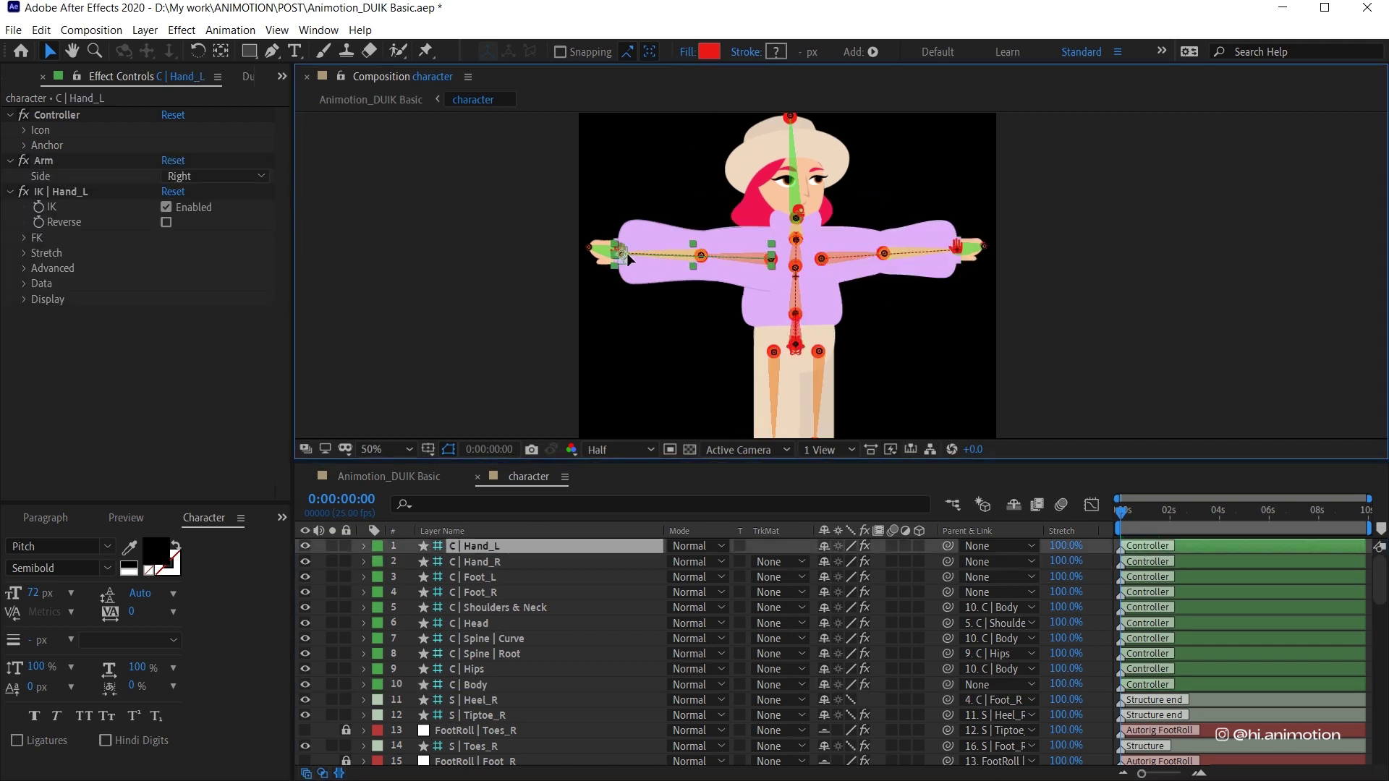
- Unlock the FootRoll Toes_R and Foot_R layers
scroll(531, 667, "down", 6)
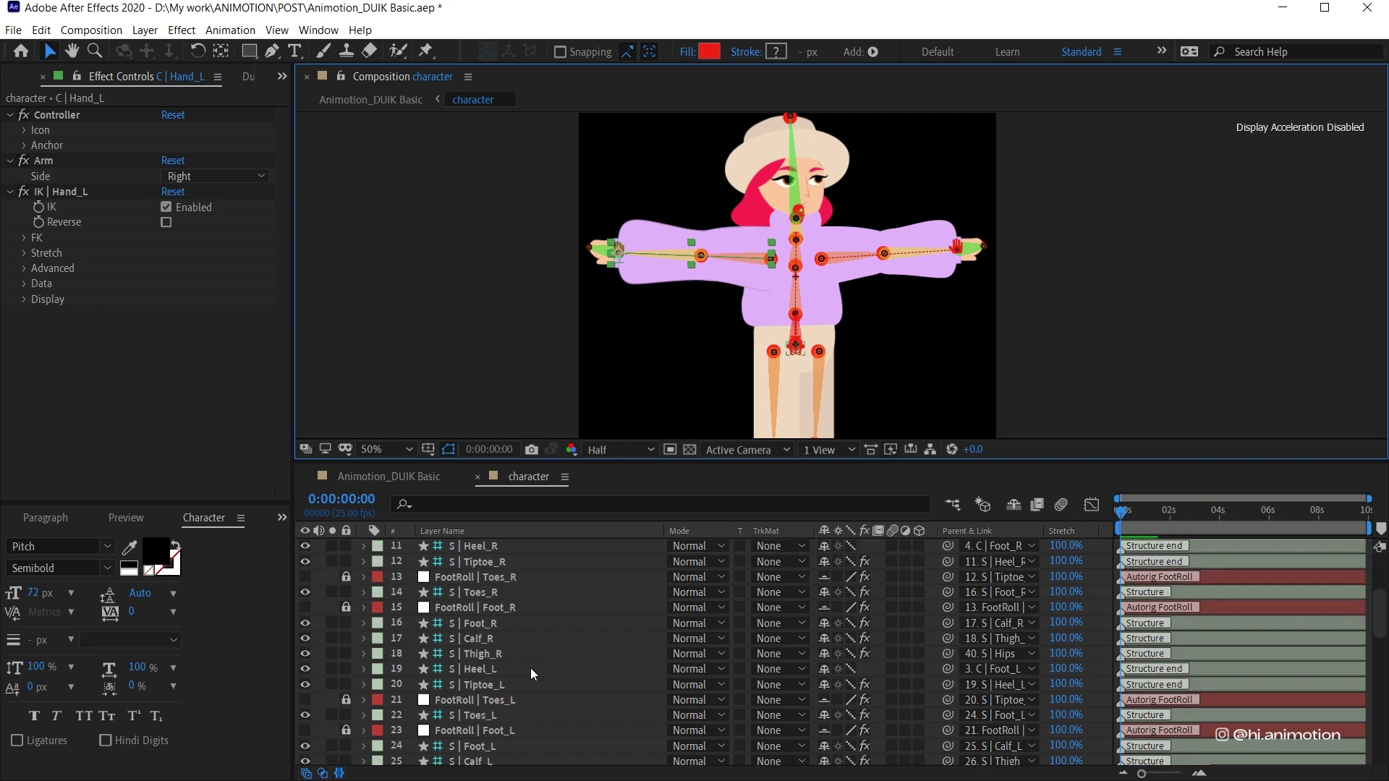
scroll(531, 667, "up", 6)
scroll(365, 635, "down", 5)
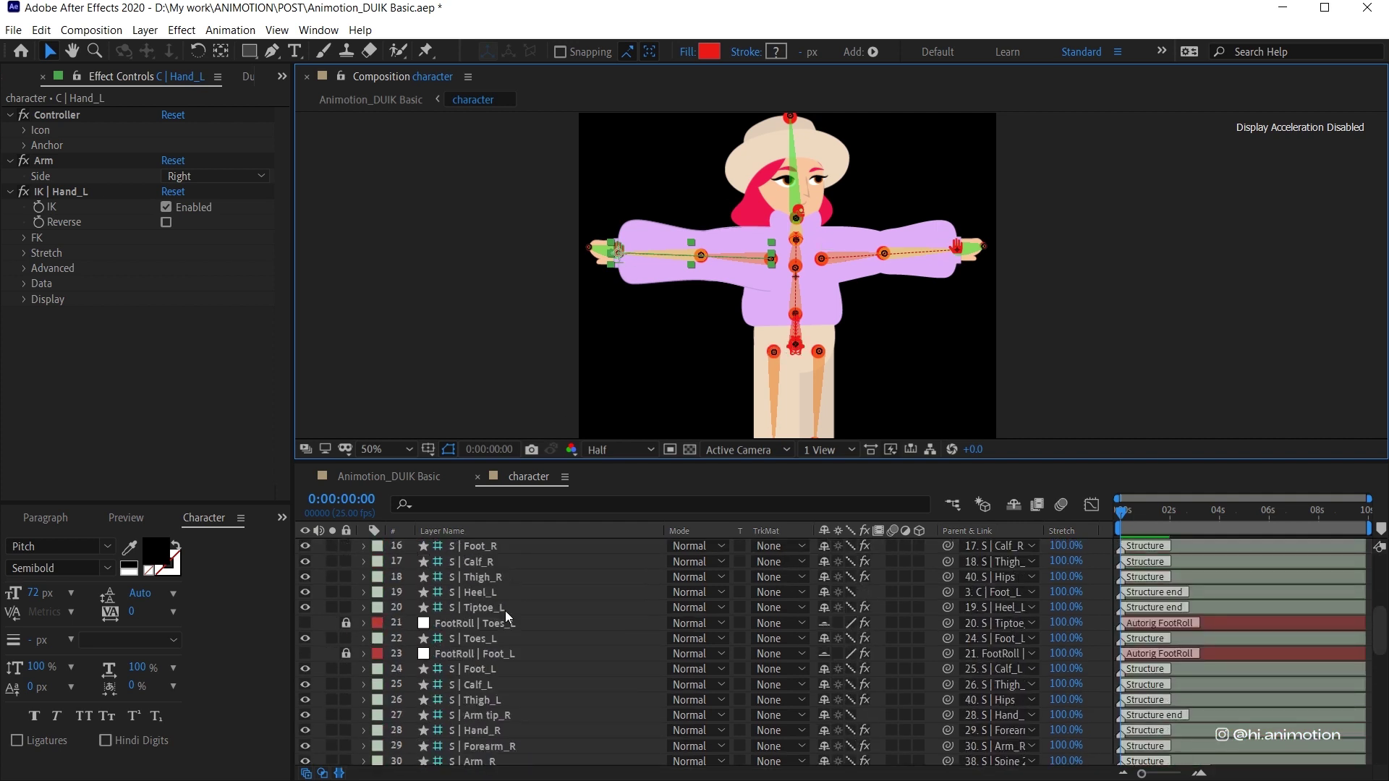
scroll(484, 614, "up", 2)
left_click_drag(346, 576, 345, 616)
scroll(492, 601, "up", 2)
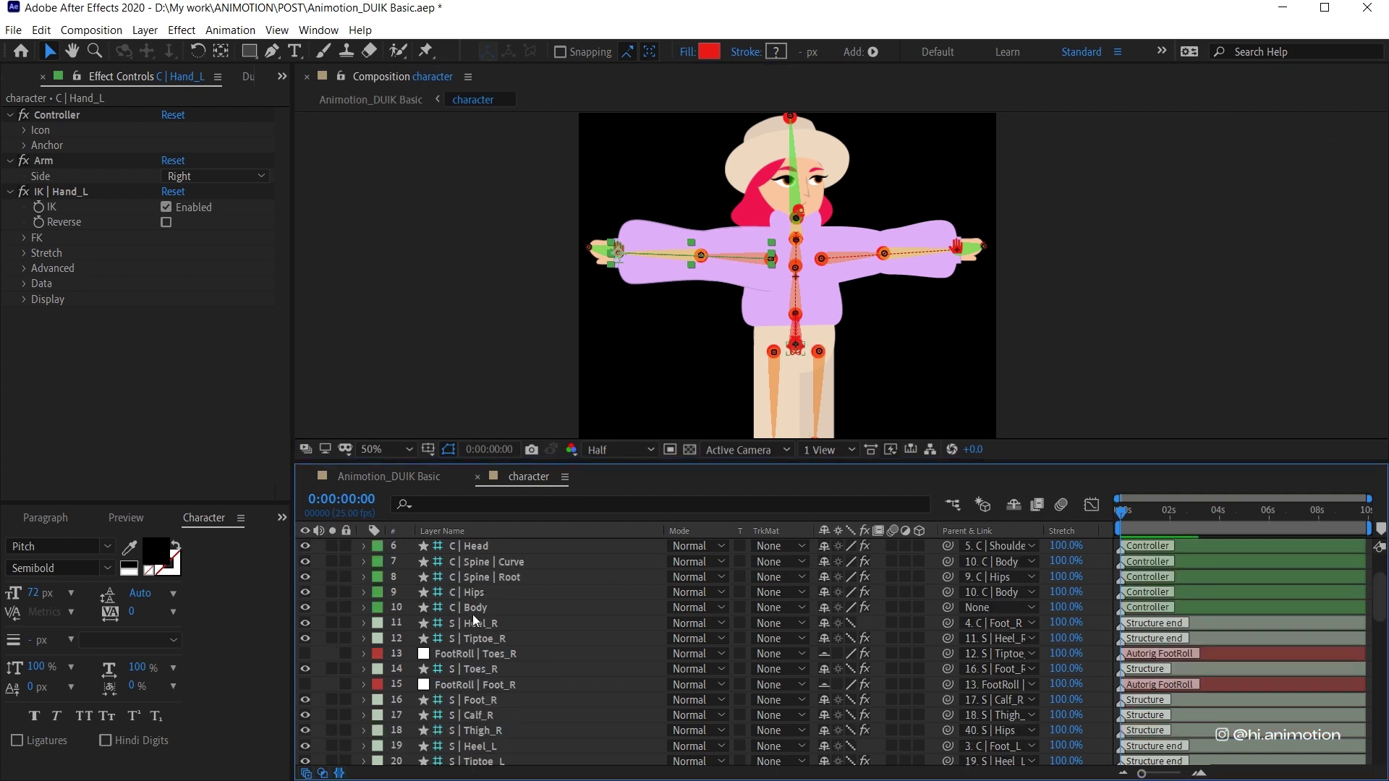
- Hide structure layers 36–40 in the viewer, mark them shy, and hide shy layers from the timeline
left_click(470, 623)
scroll(537, 662, "down", 12)
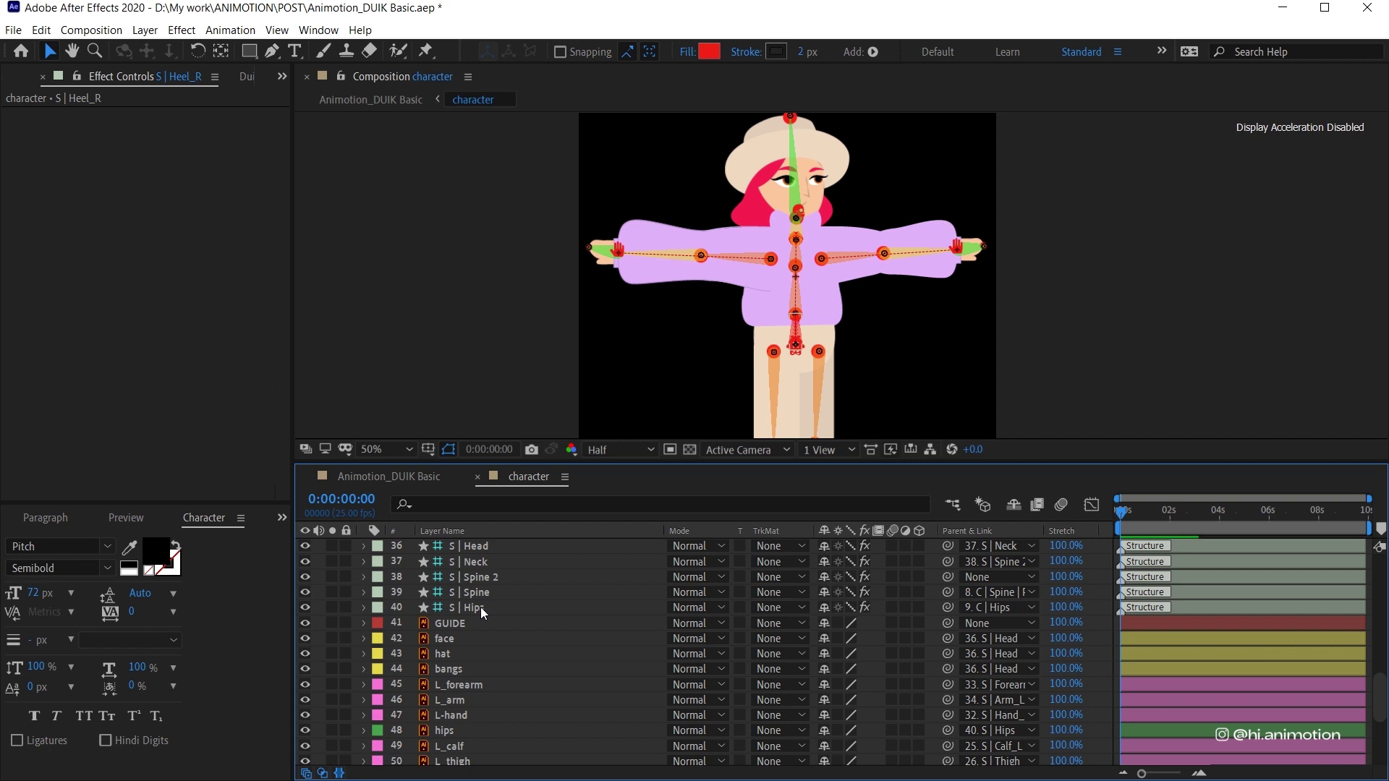
left_click(477, 607, "shift")
left_click(305, 608)
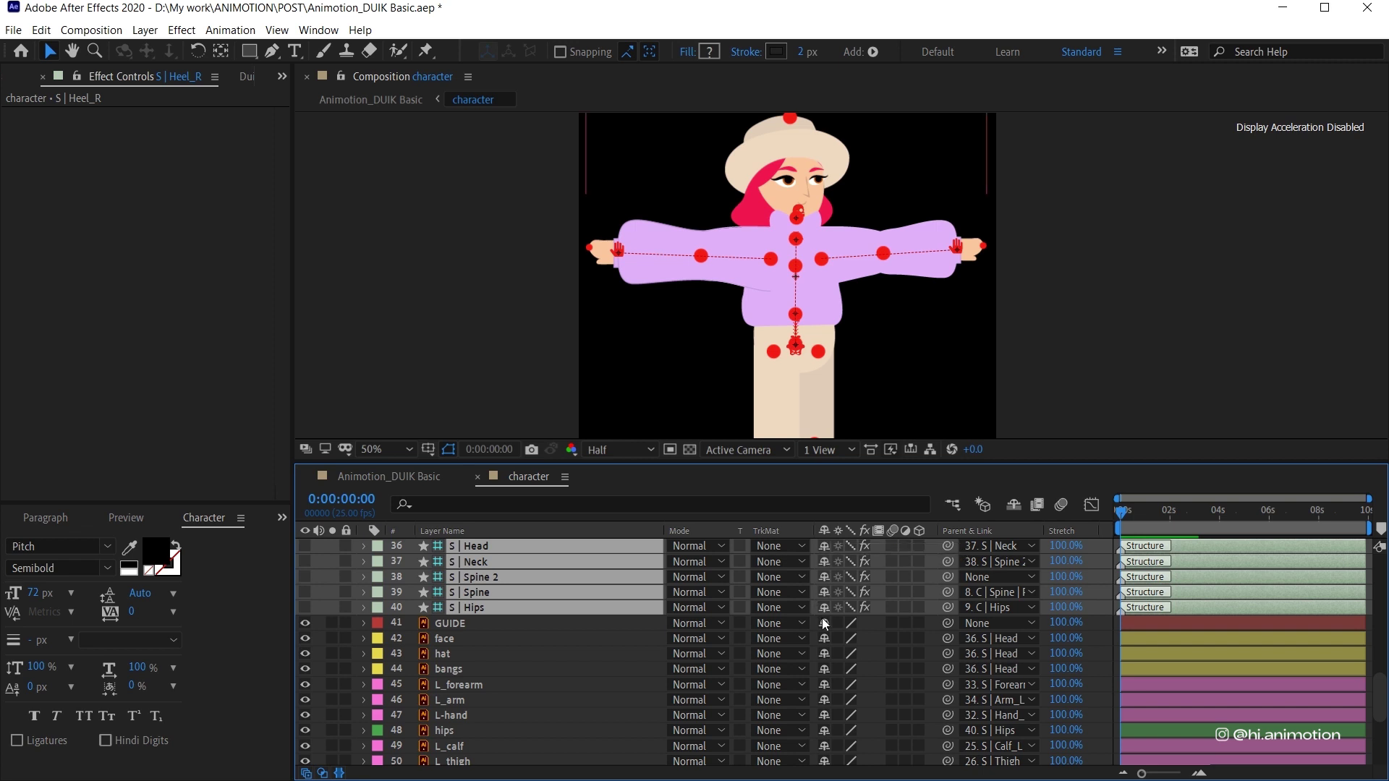
left_click_drag(823, 608, 823, 546)
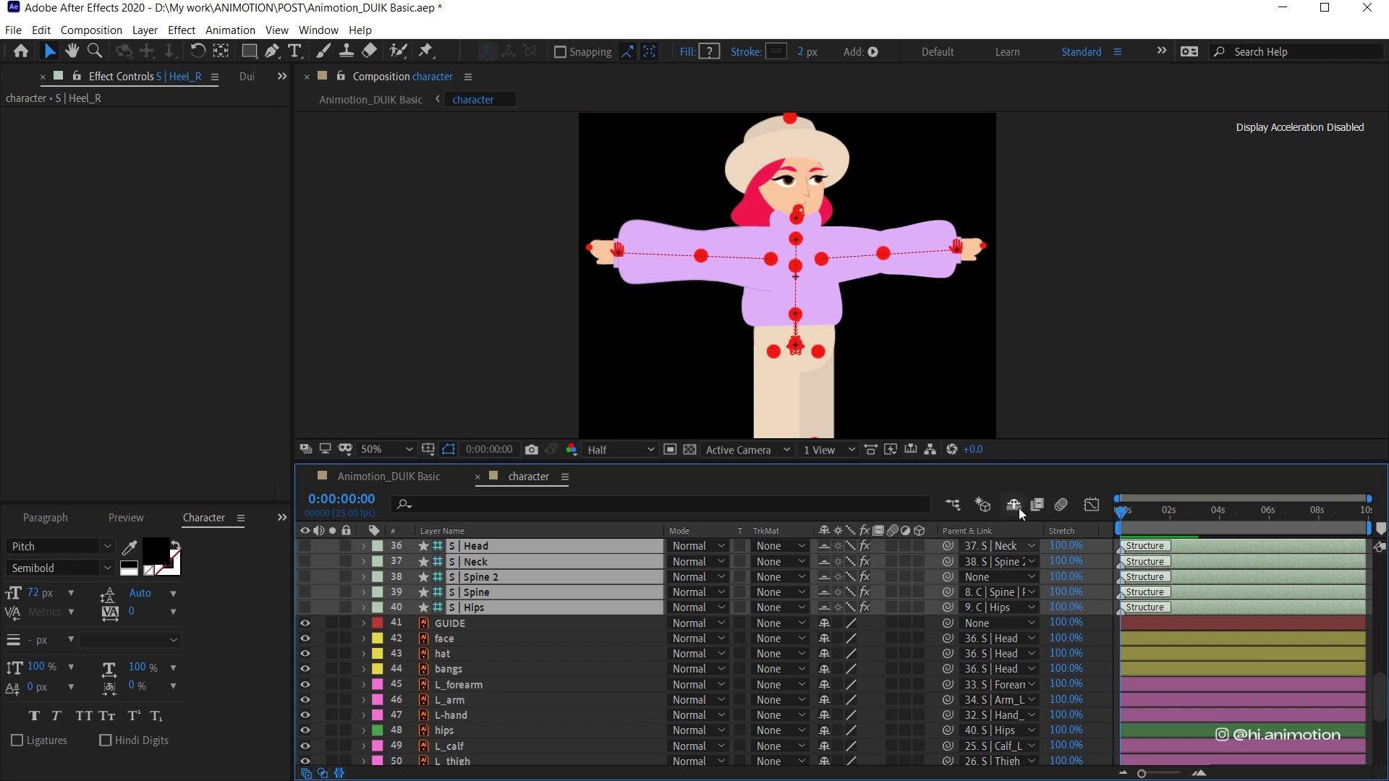
left_click(1018, 508)
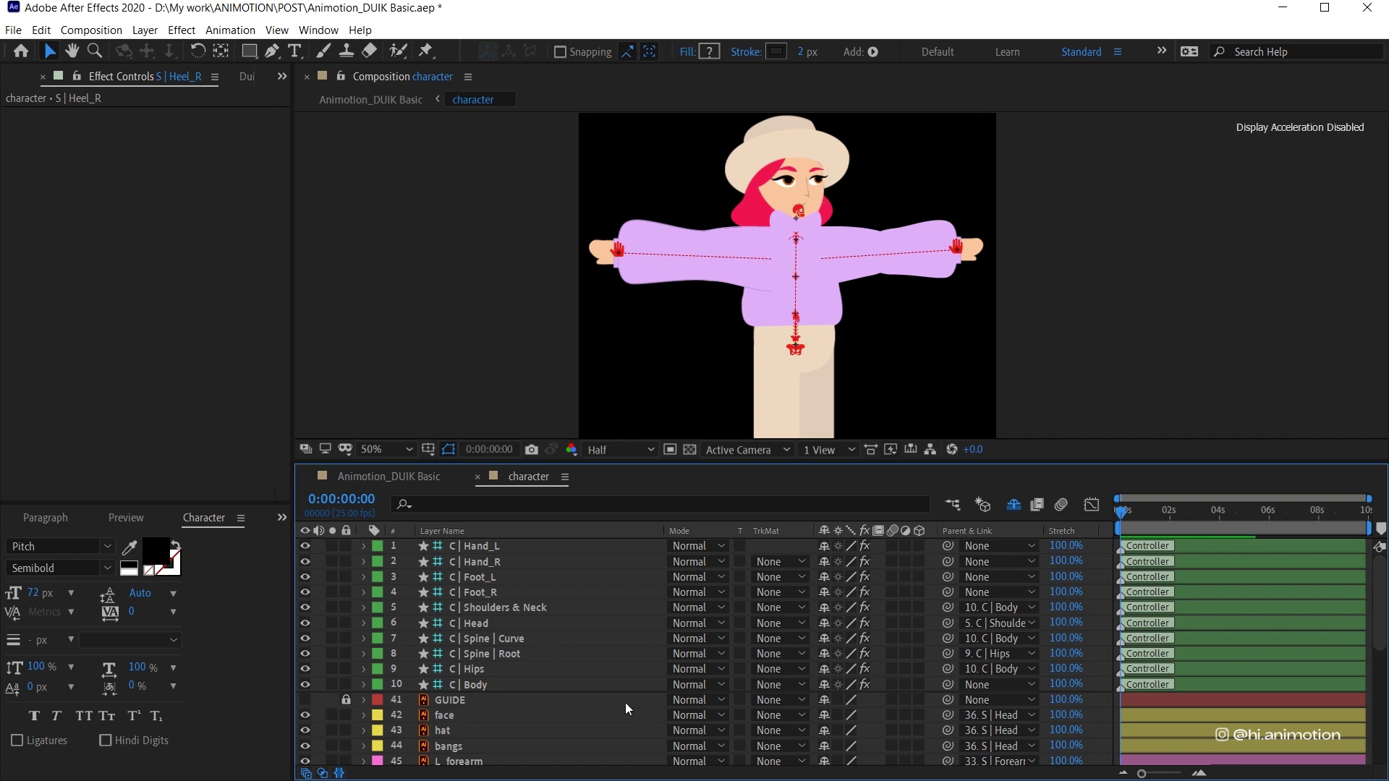
- Pull C | Hand_L down beside the body and rotate the left hand
left_click(492, 545)
left_click_drag(616, 249, 693, 366)
key("e")
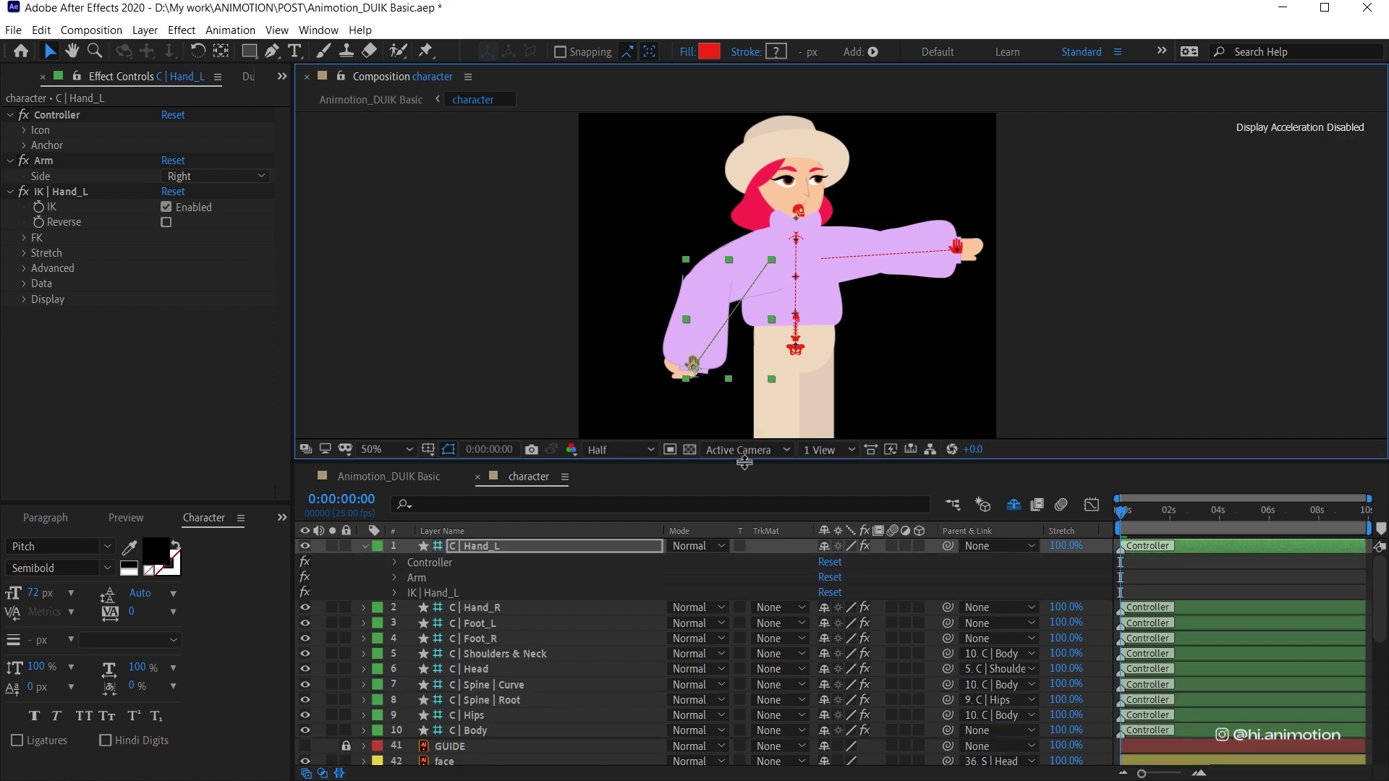
key("w")
left_click_drag(691, 379, 670, 391)
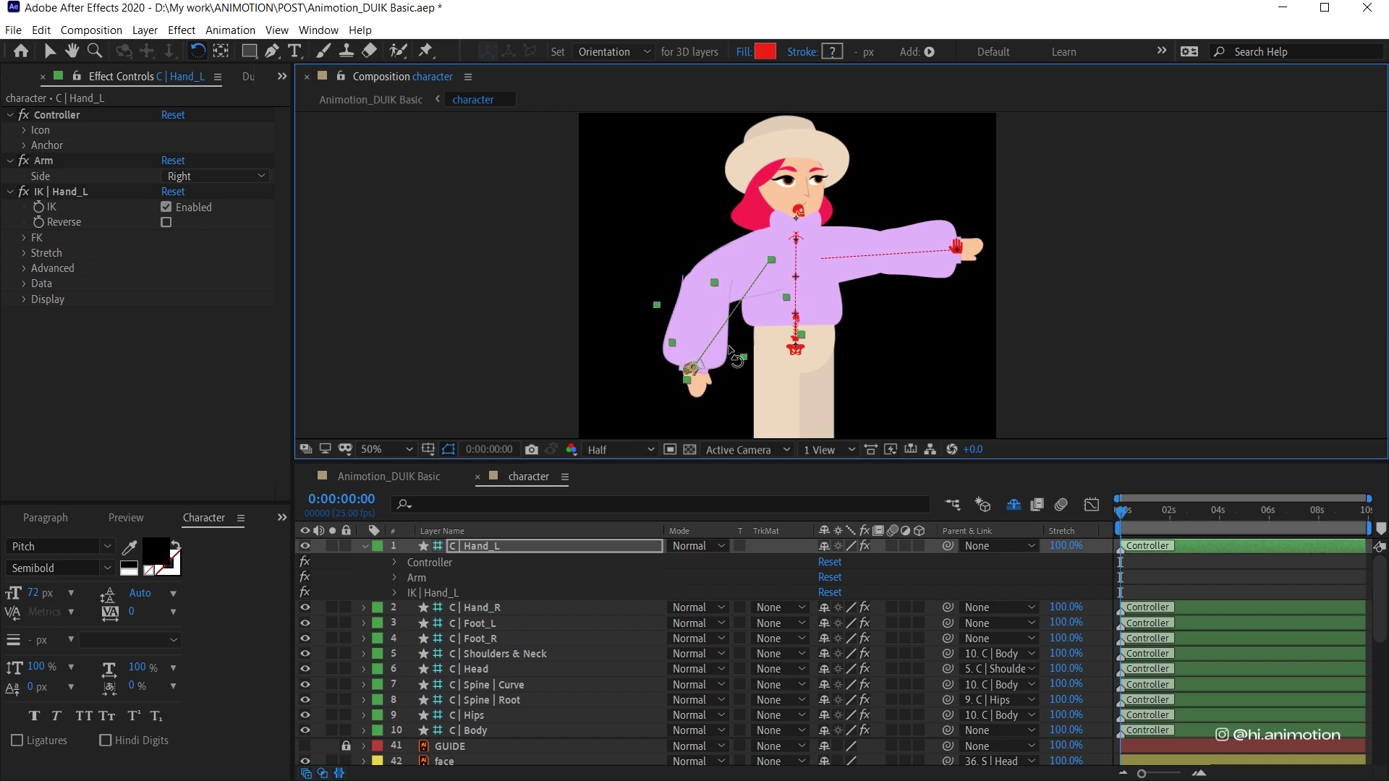
- Swing C | Hand_R down so the right arm hangs beside the body
key("v")
left_click_drag(958, 250, 883, 362)
left_click(818, 305)
scroll(785, 282, "down", 5)
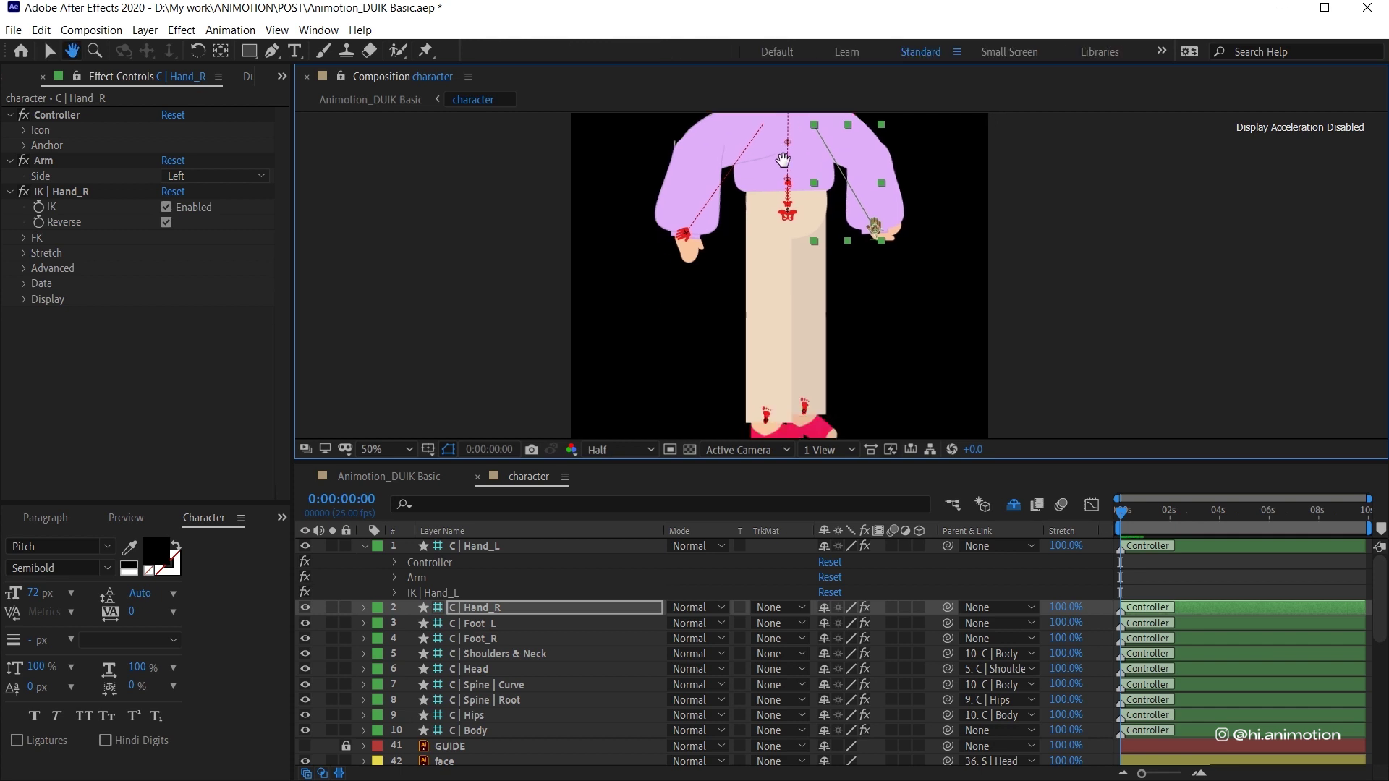
- Lift C | Foot_L and enable IK Reverse so the left knee bends the other way
left_click(501, 624)
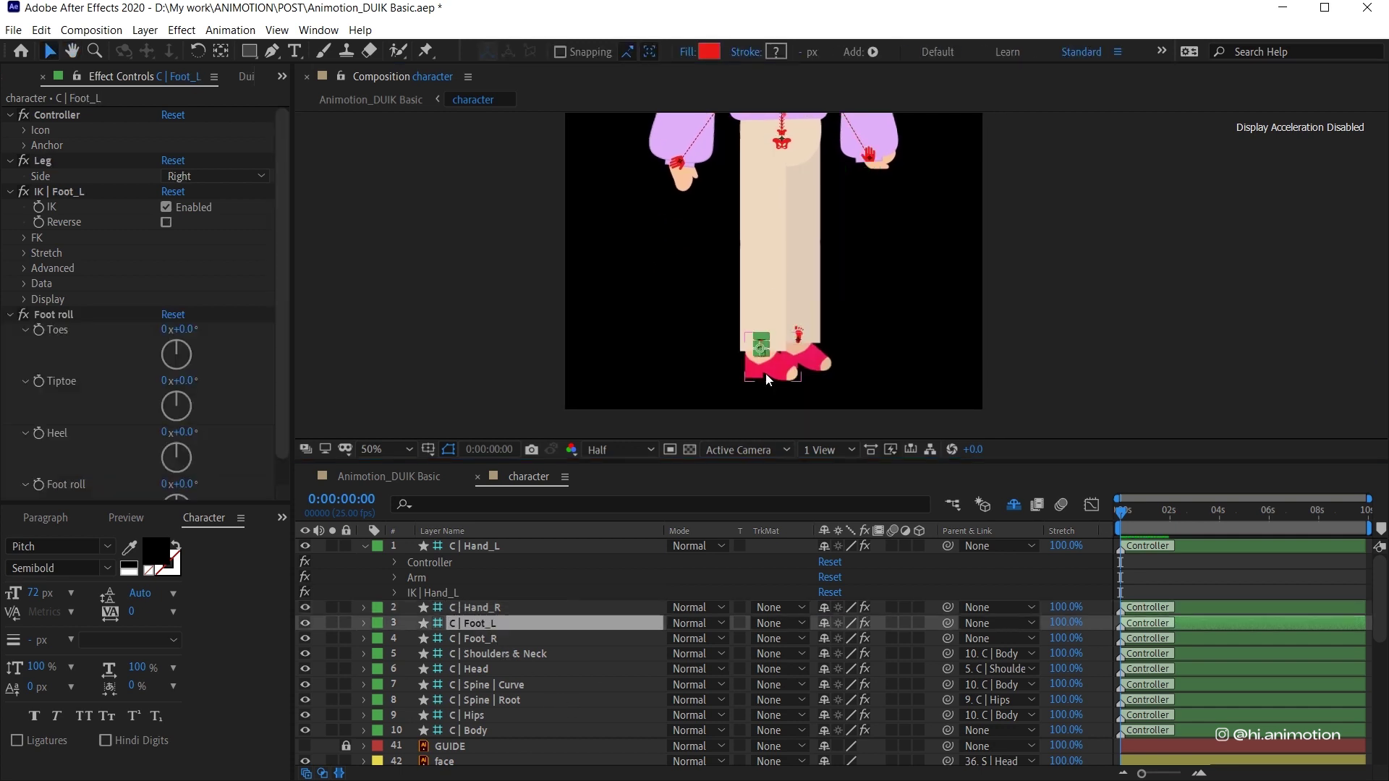
left_click(759, 350)
left_click_drag(758, 350, 734, 330)
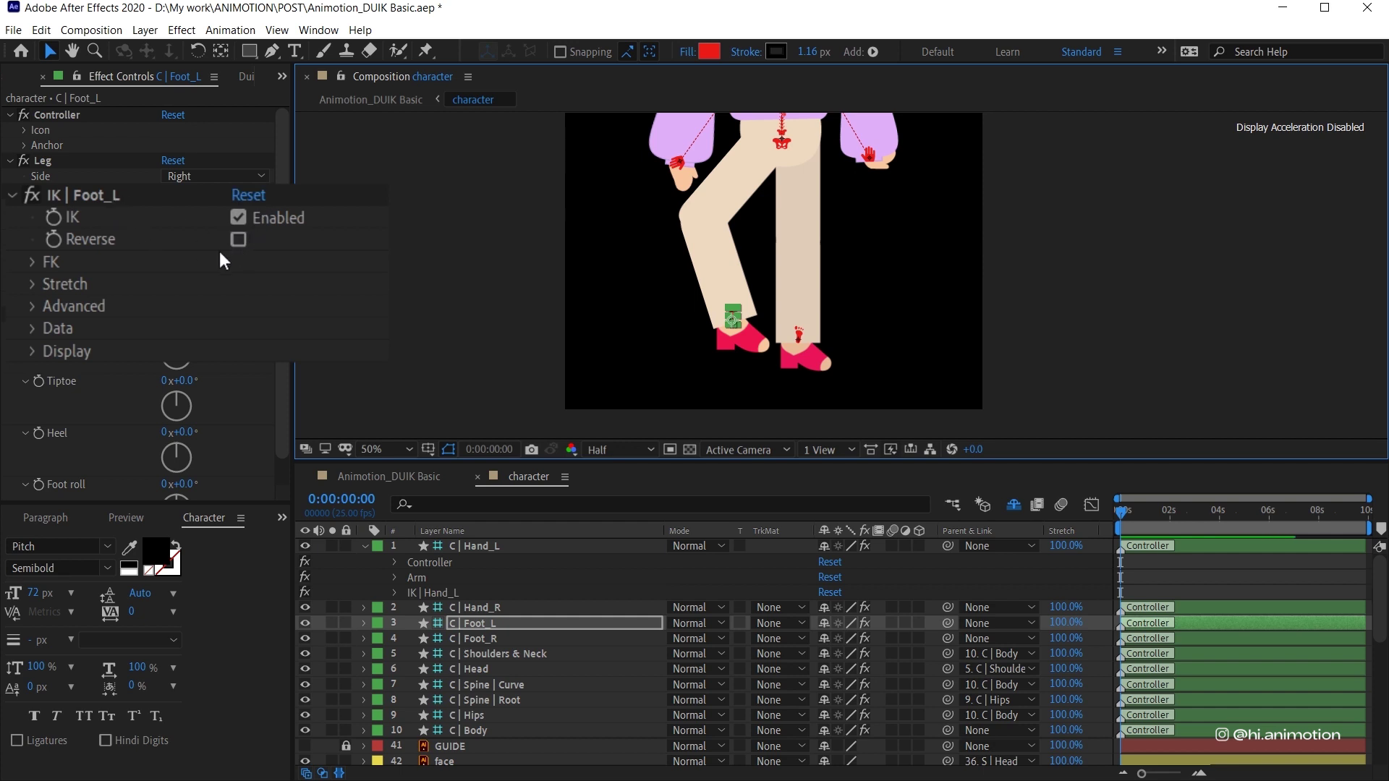
left_click(238, 239)
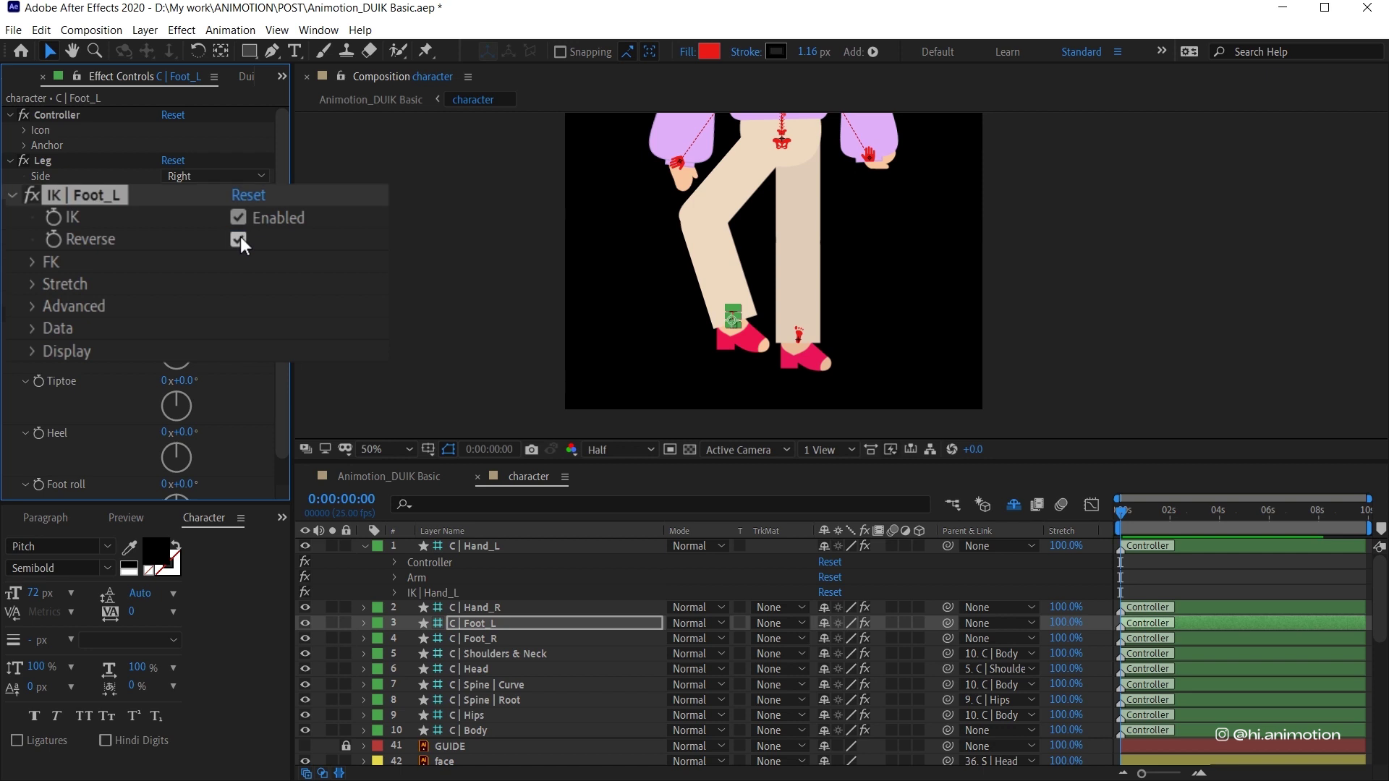
left_click(738, 325)
left_click(732, 323)
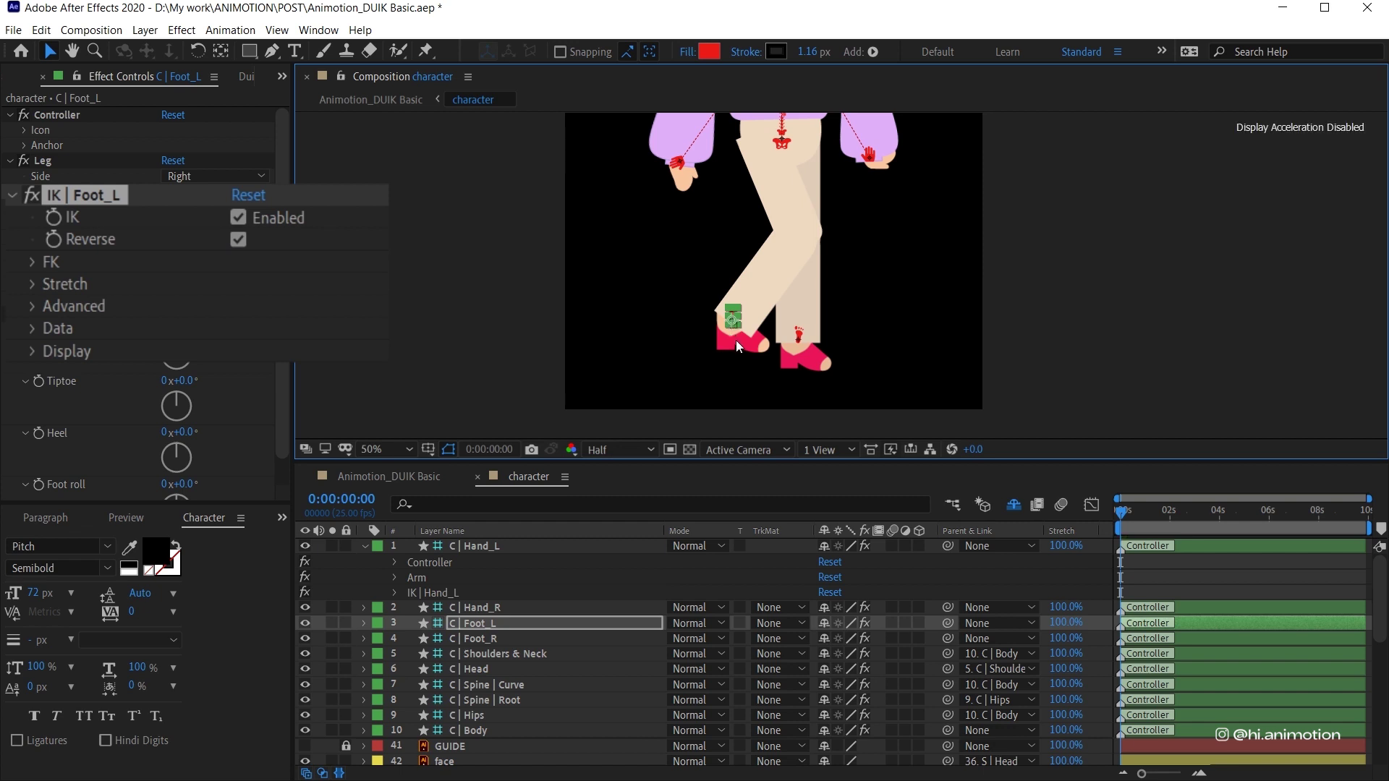
- Lift C | Foot_R and enable IK Reverse for the right knee
left_click(481, 638)
left_click_drag(802, 334, 810, 310)
left_click(238, 241)
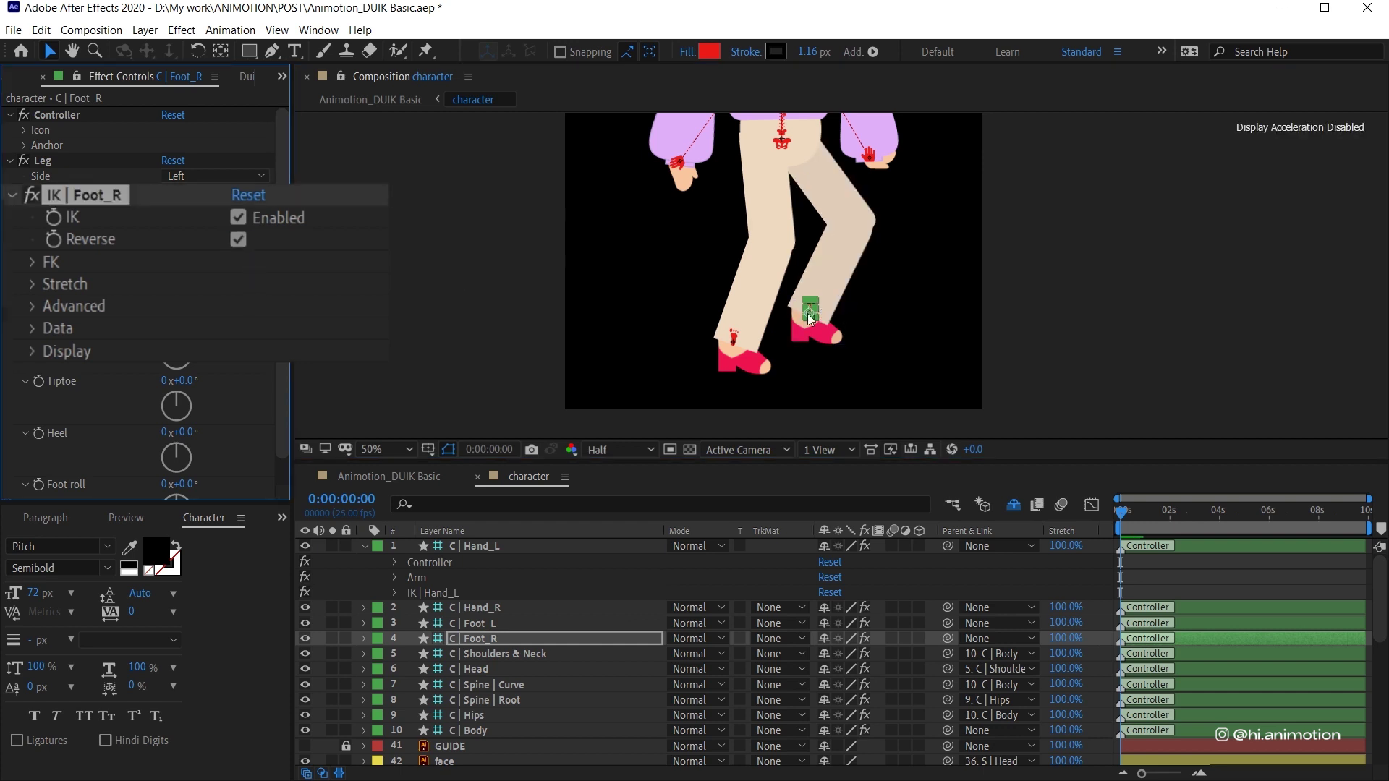
left_click_drag(805, 327, 801, 330)
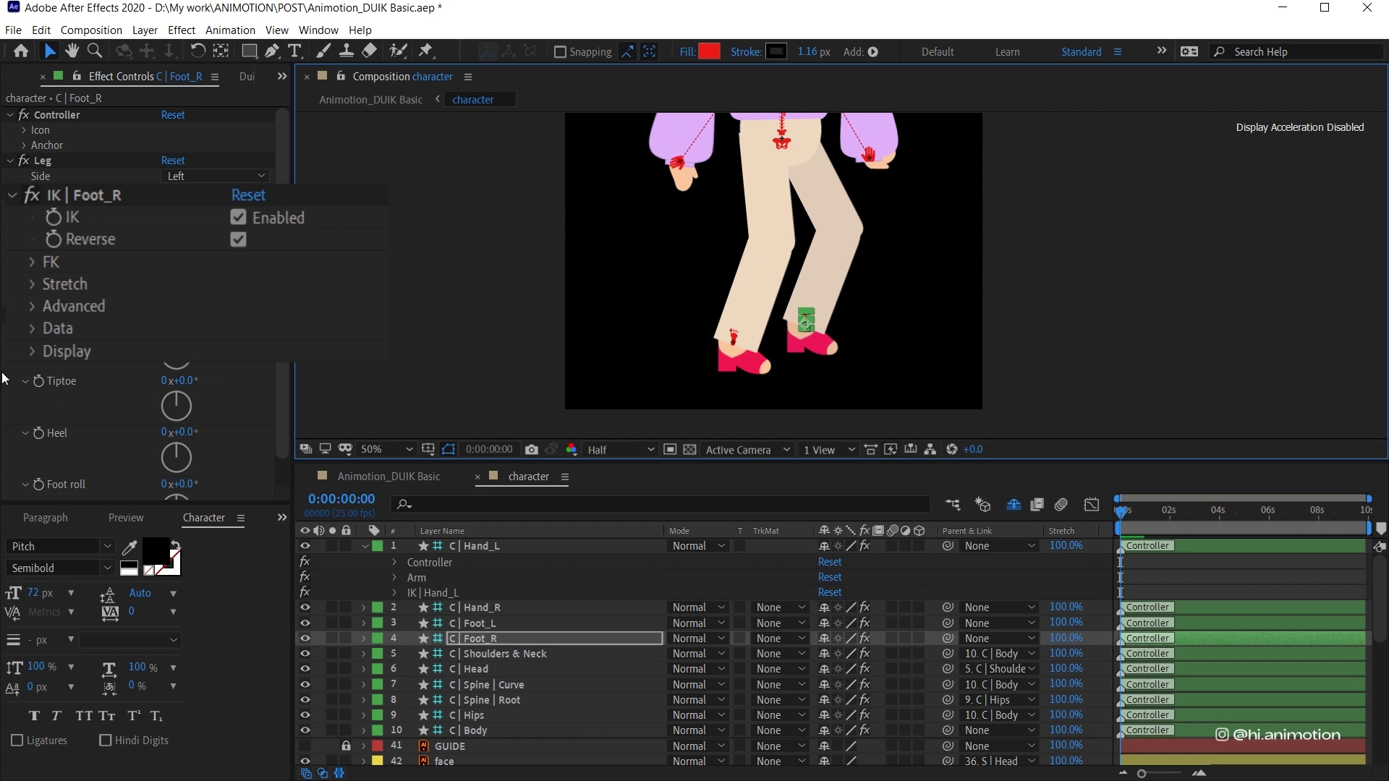
- Turn off Auto-Stretch on C | Foot_R, testing the right leg by dragging the foot
left_click(32, 288)
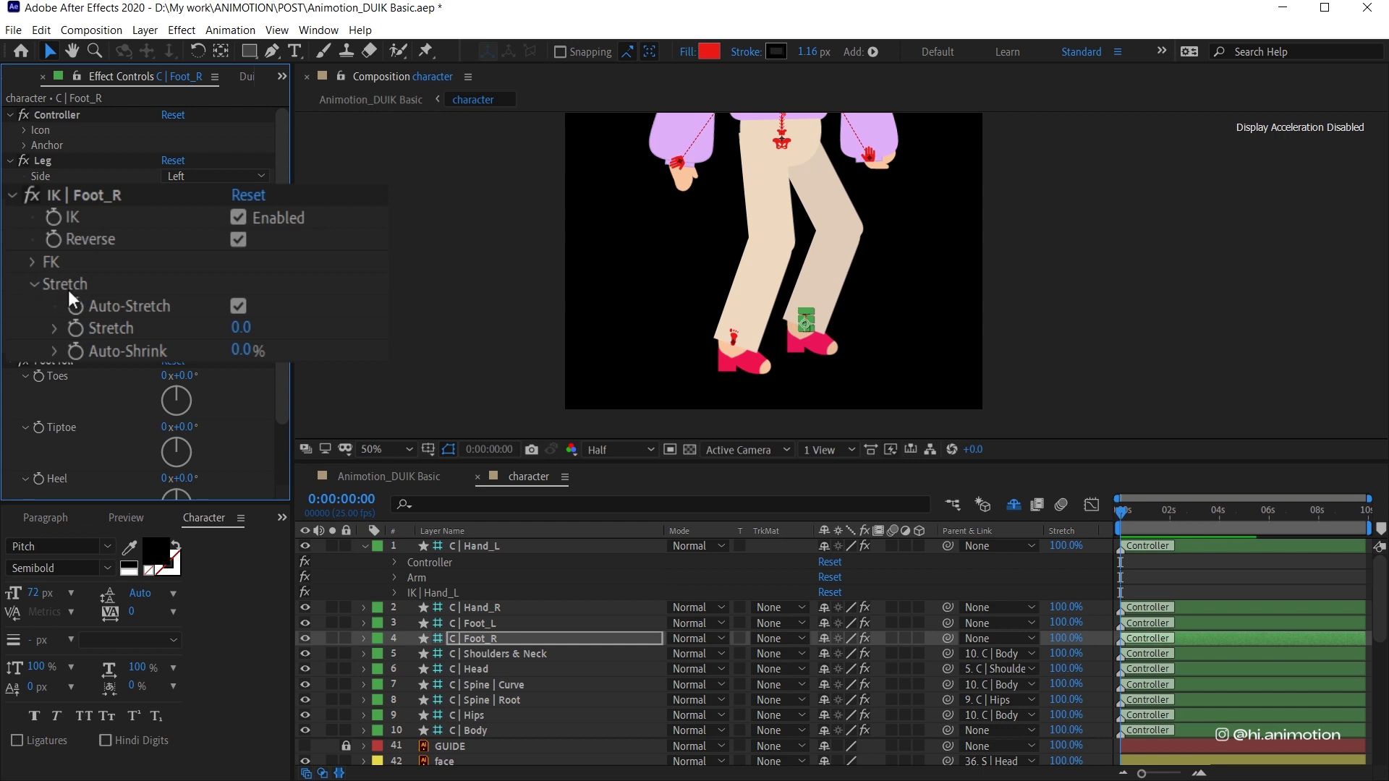
left_click(237, 304)
left_click(528, 638)
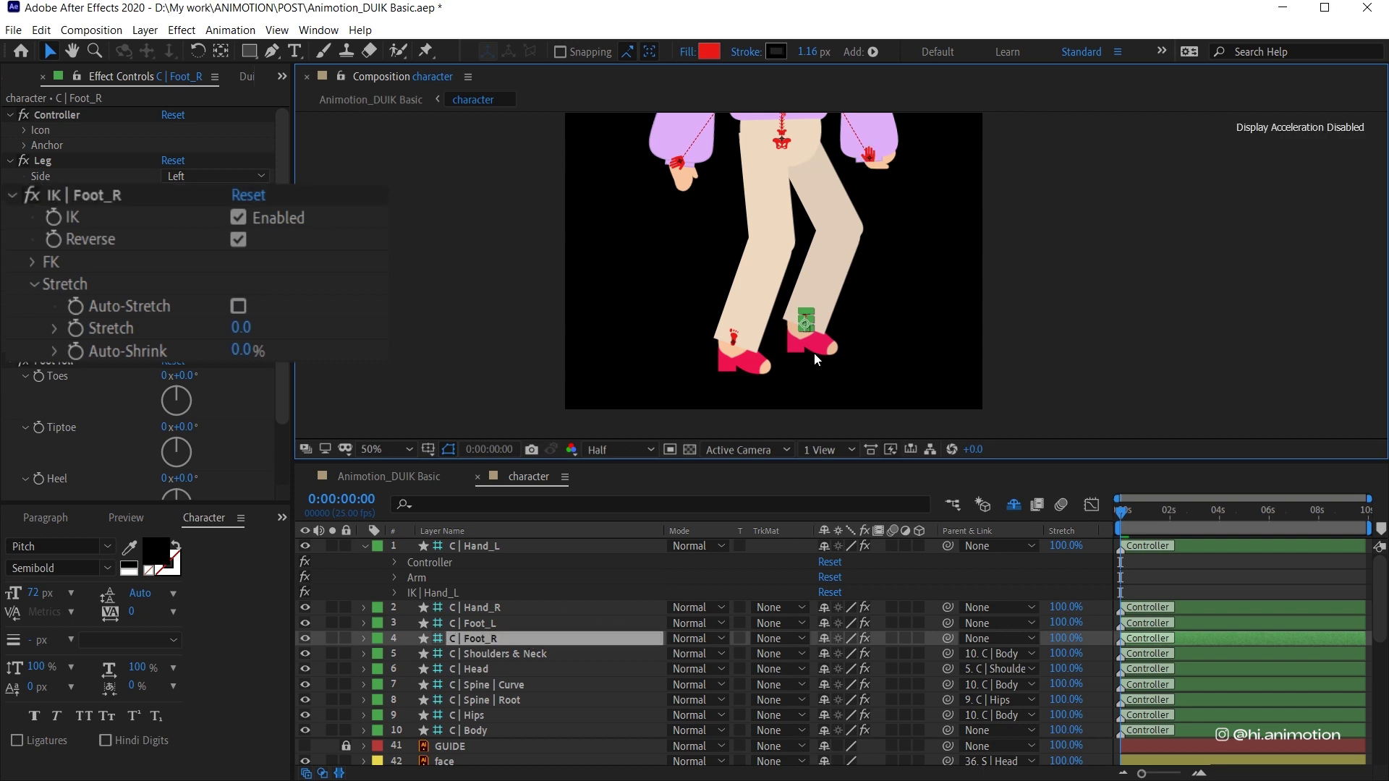
left_click_drag(806, 321, 795, 378)
left_click(237, 304)
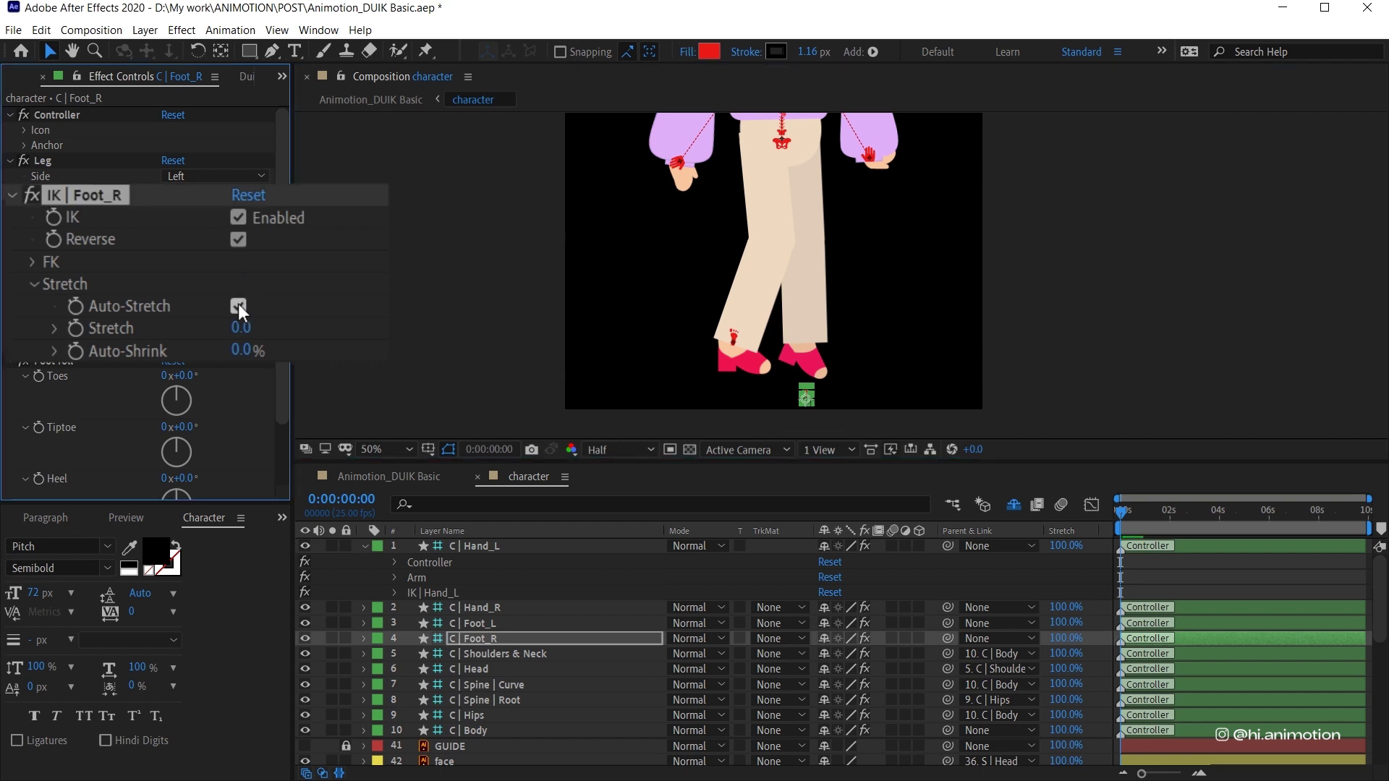
left_click(822, 416)
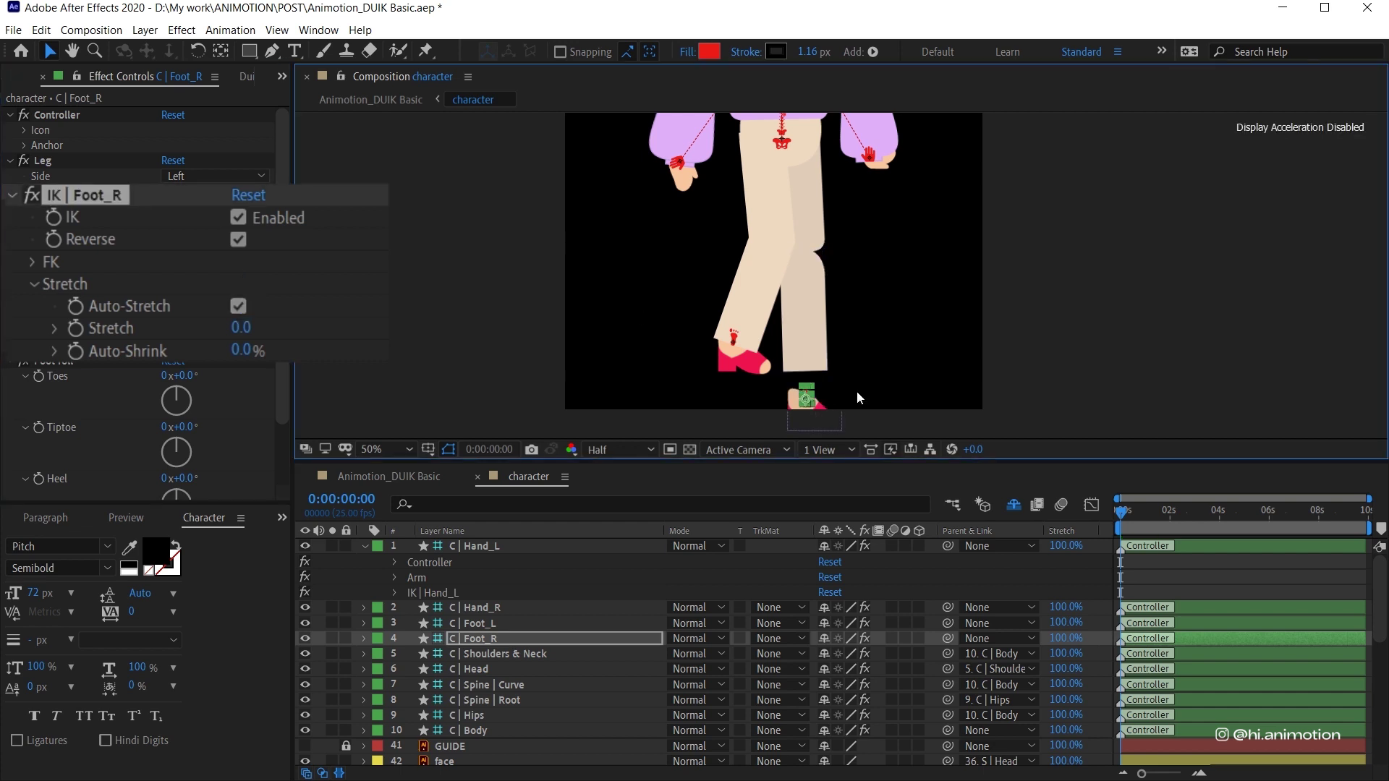
left_click(476, 638)
left_click(806, 398)
left_click_drag(805, 396, 935, 396)
left_click(238, 306)
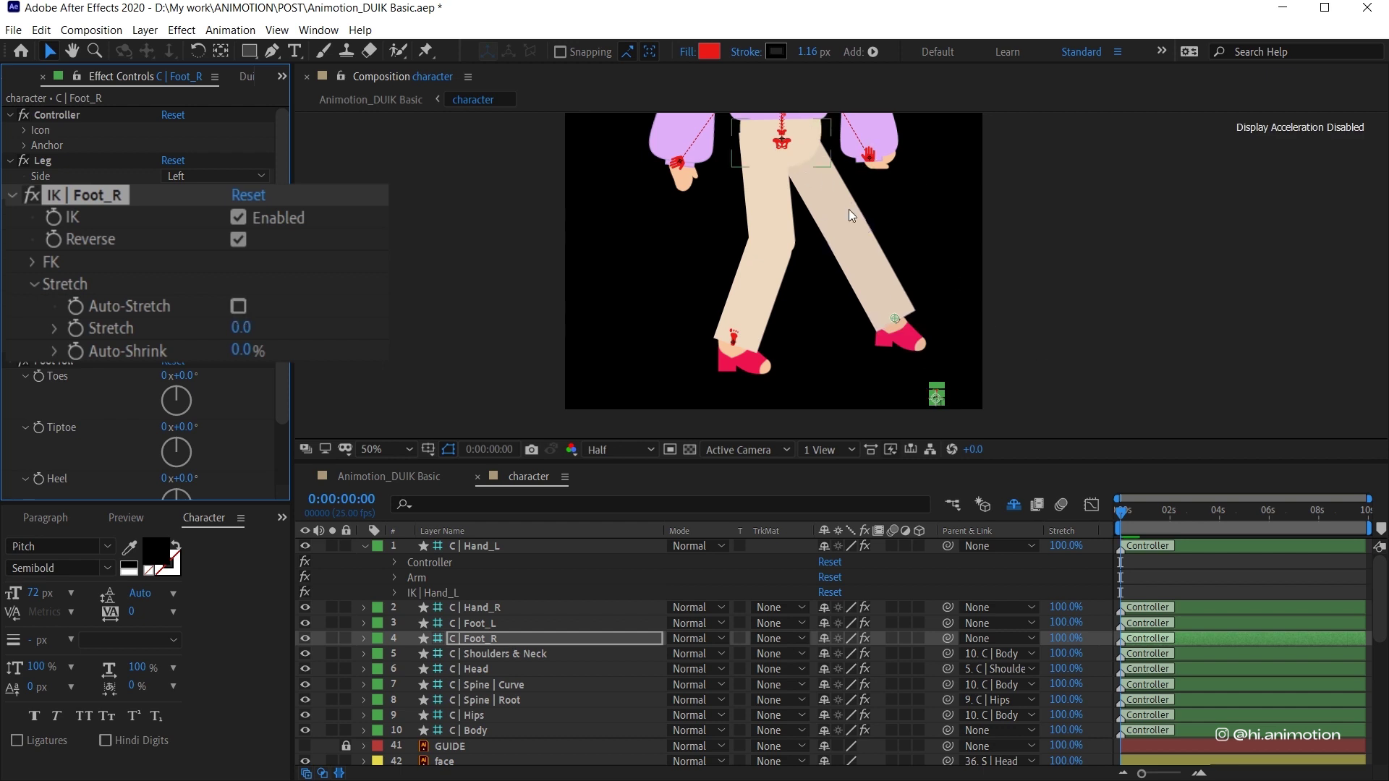
- Turn off Auto-Stretch on the C | Foot_L controller
left_click(476, 624)
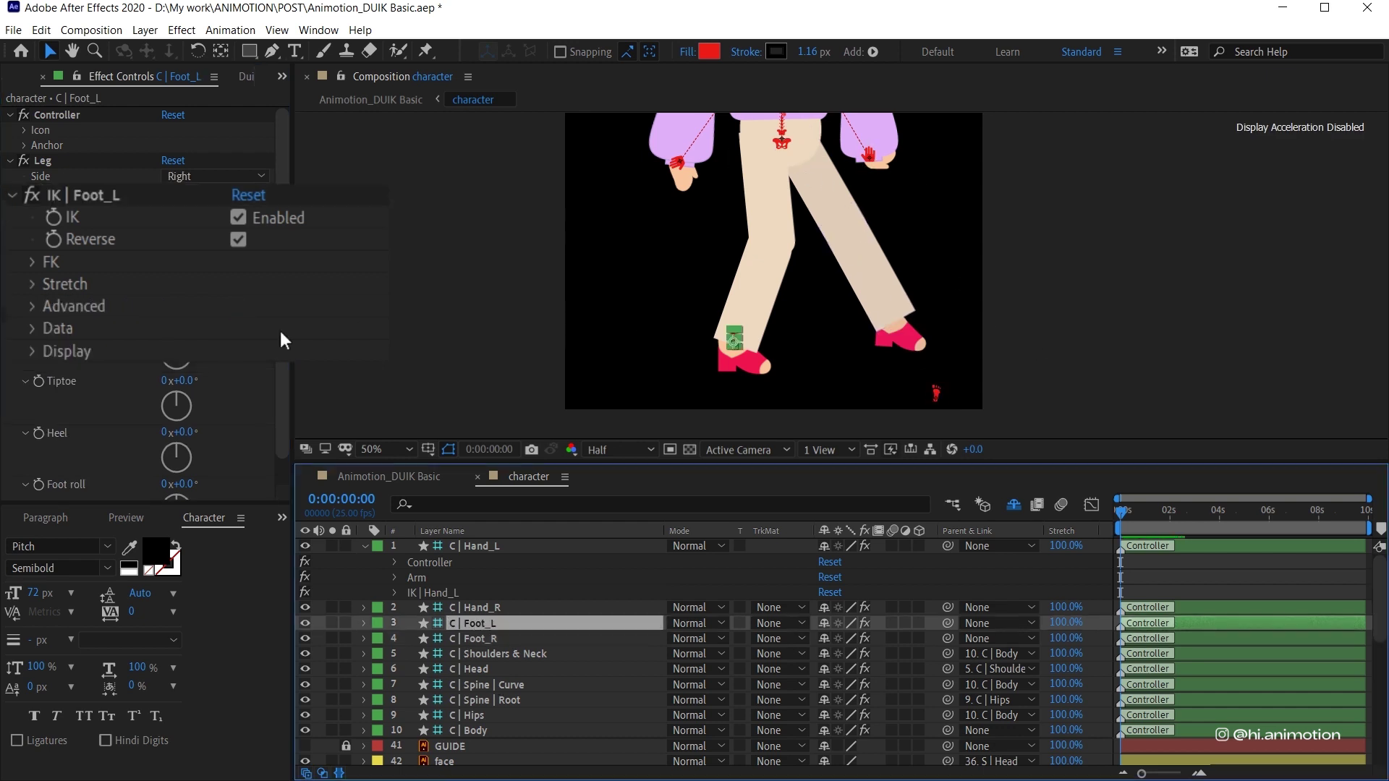
left_click(32, 283)
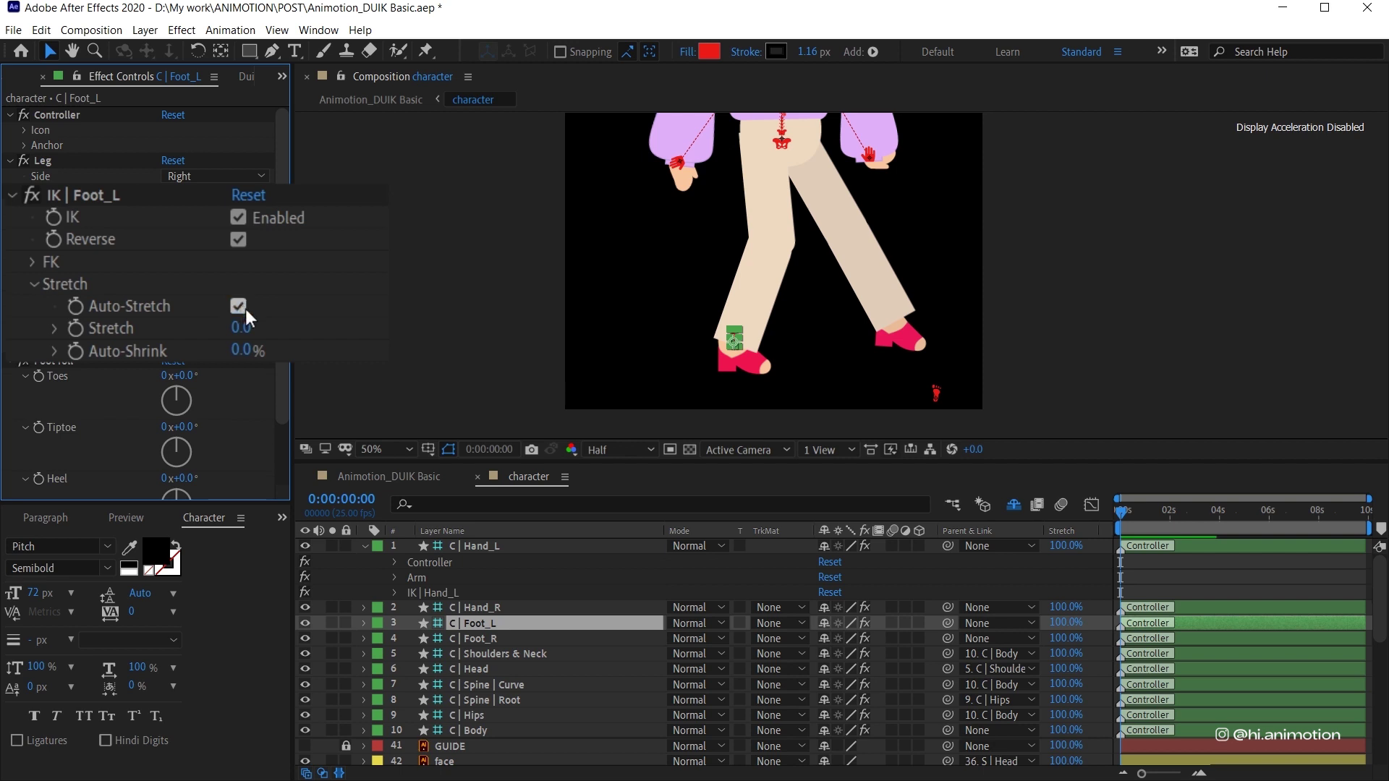
left_click(239, 305)
- Turn off Auto-Stretch on C | Hand_R and expand C | Hand_L's stretch options
left_click(477, 607)
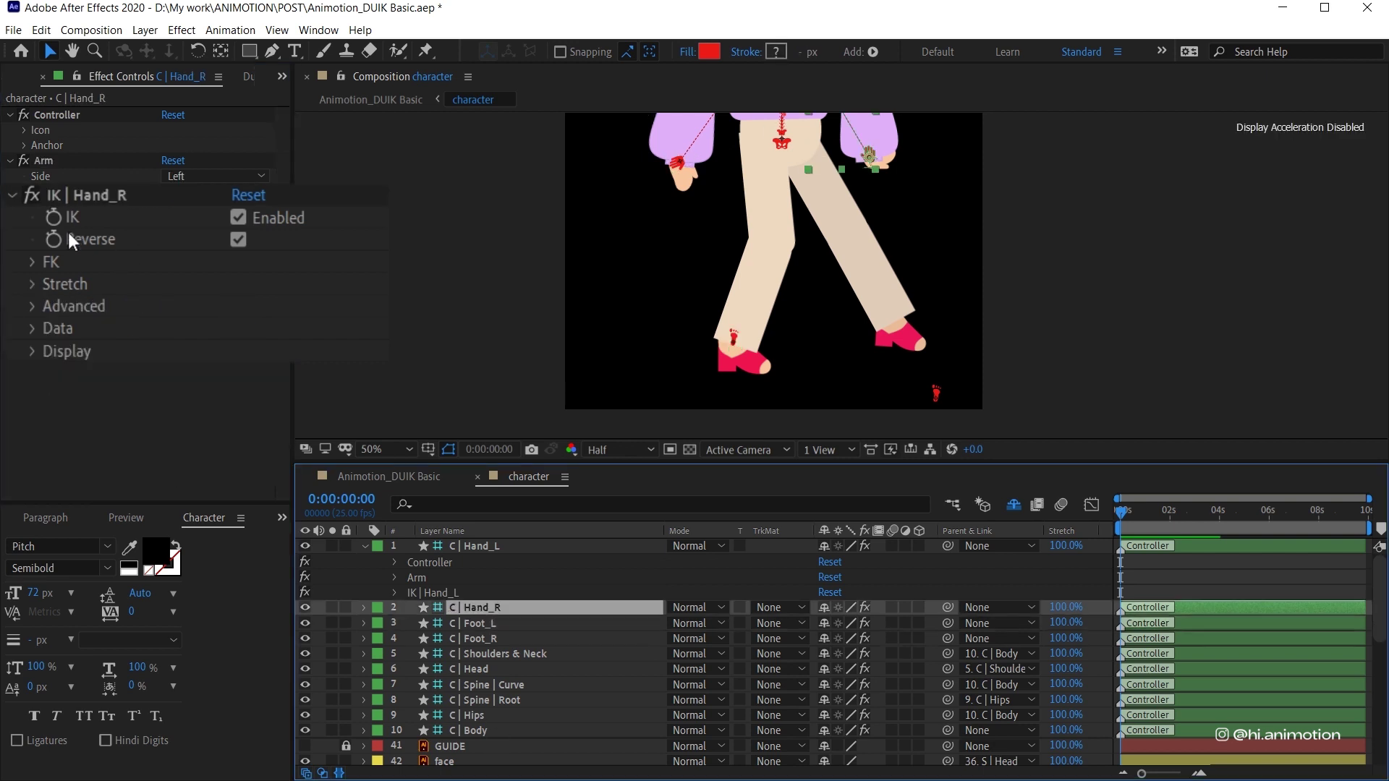
left_click(32, 283)
left_click(238, 305)
left_click(484, 547)
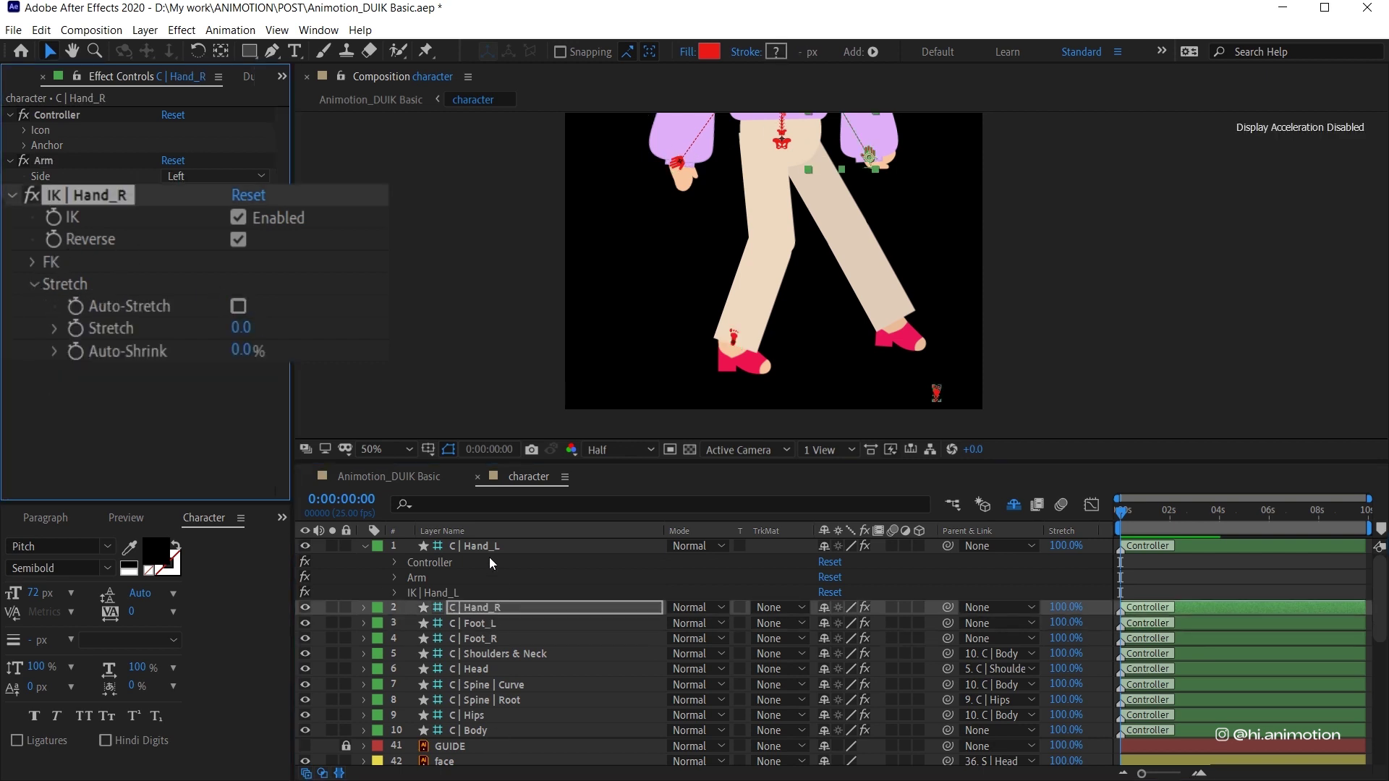
left_click(45, 282)
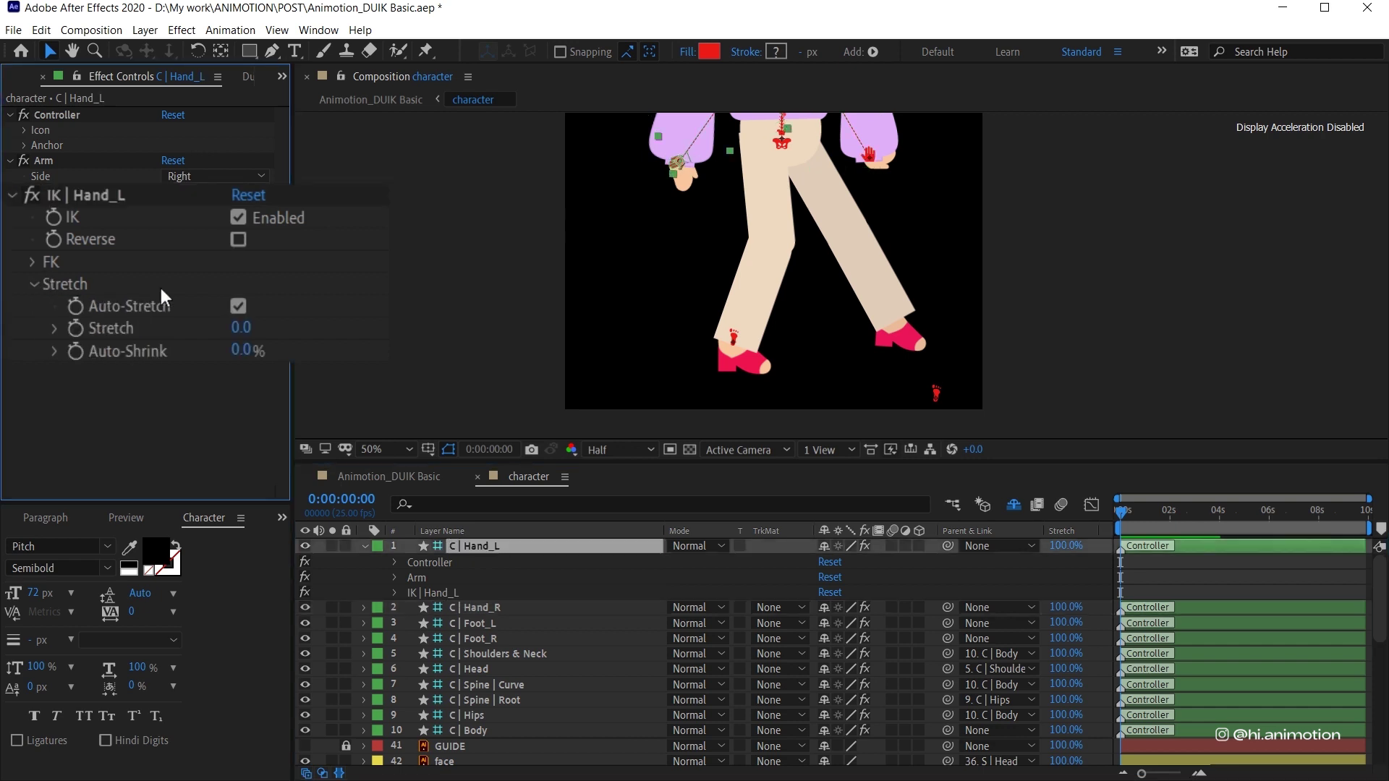
scroll(803, 364, "down", 1)
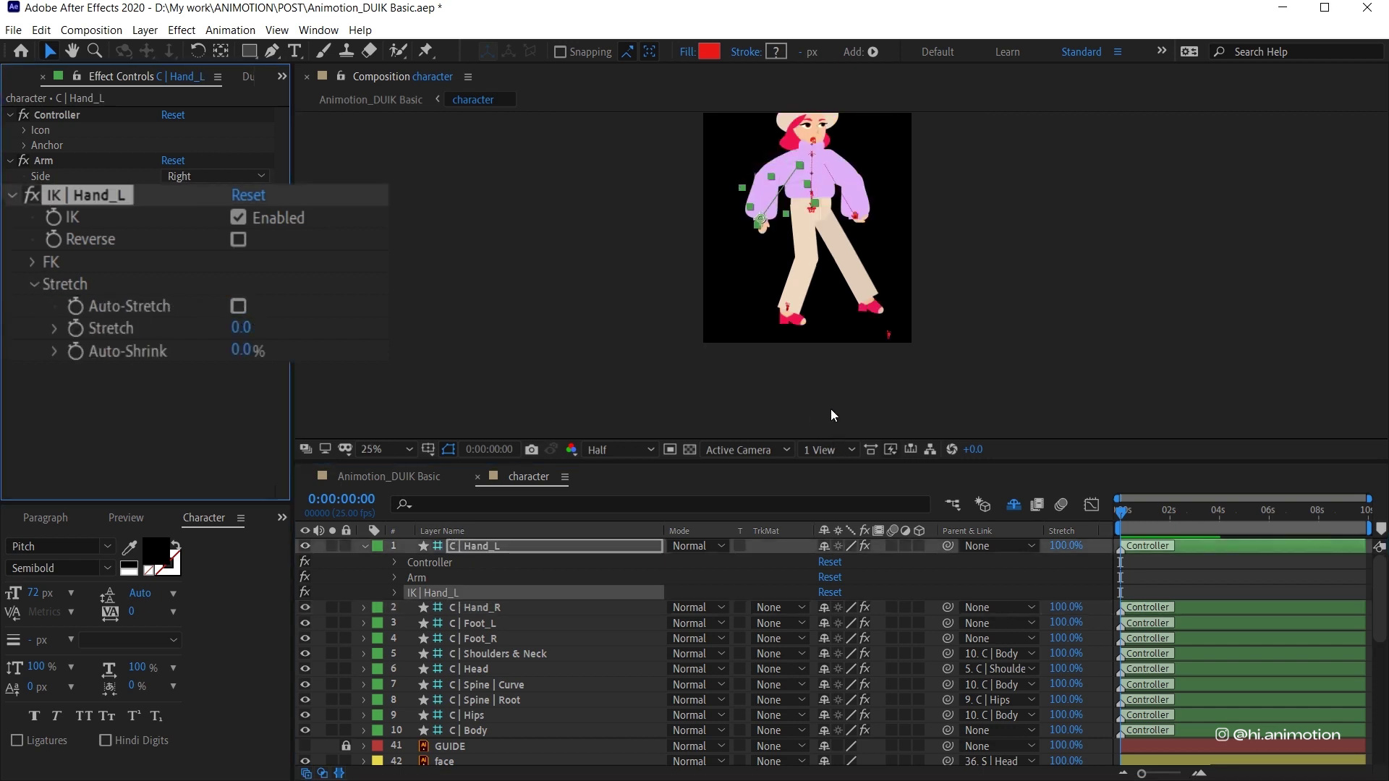
key("h")
left_click_drag(922, 276, 915, 299)
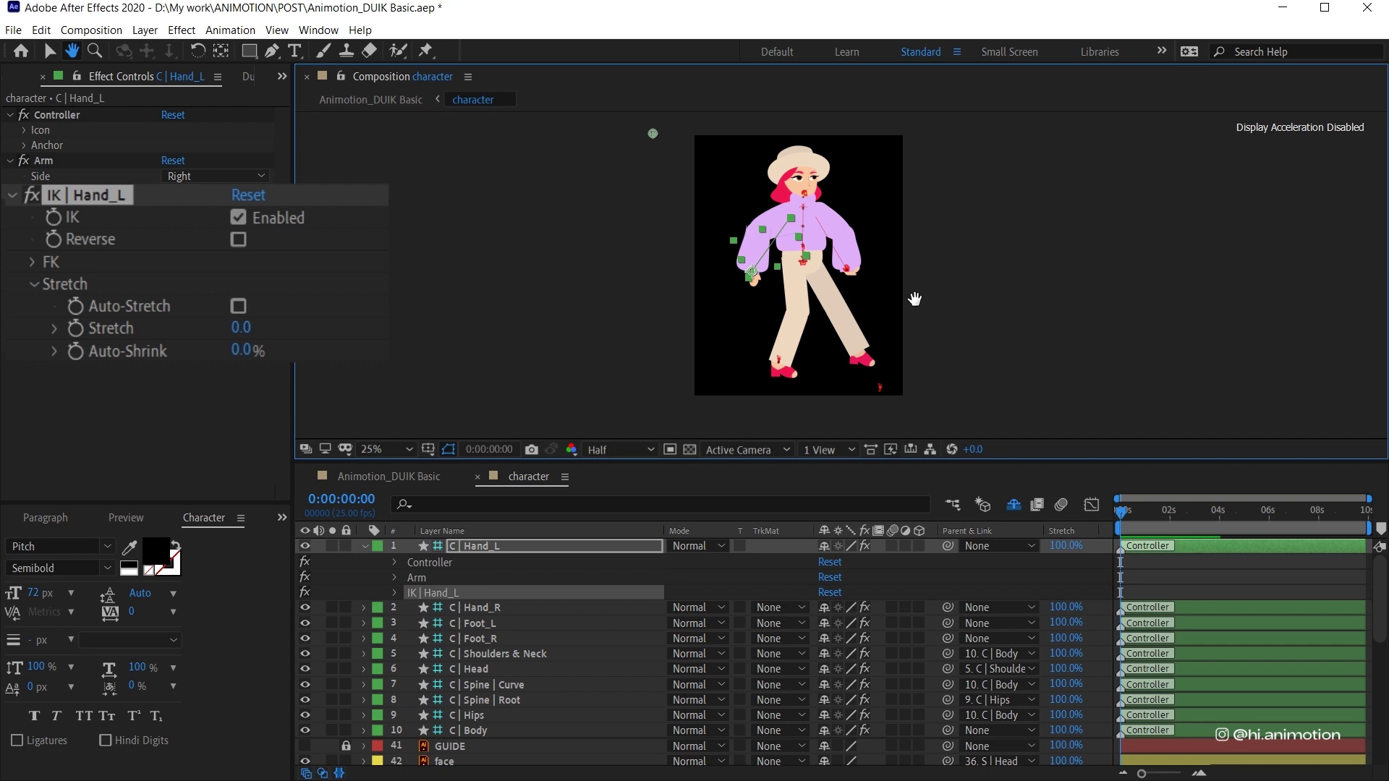
key("v")
left_click(1103, 579)
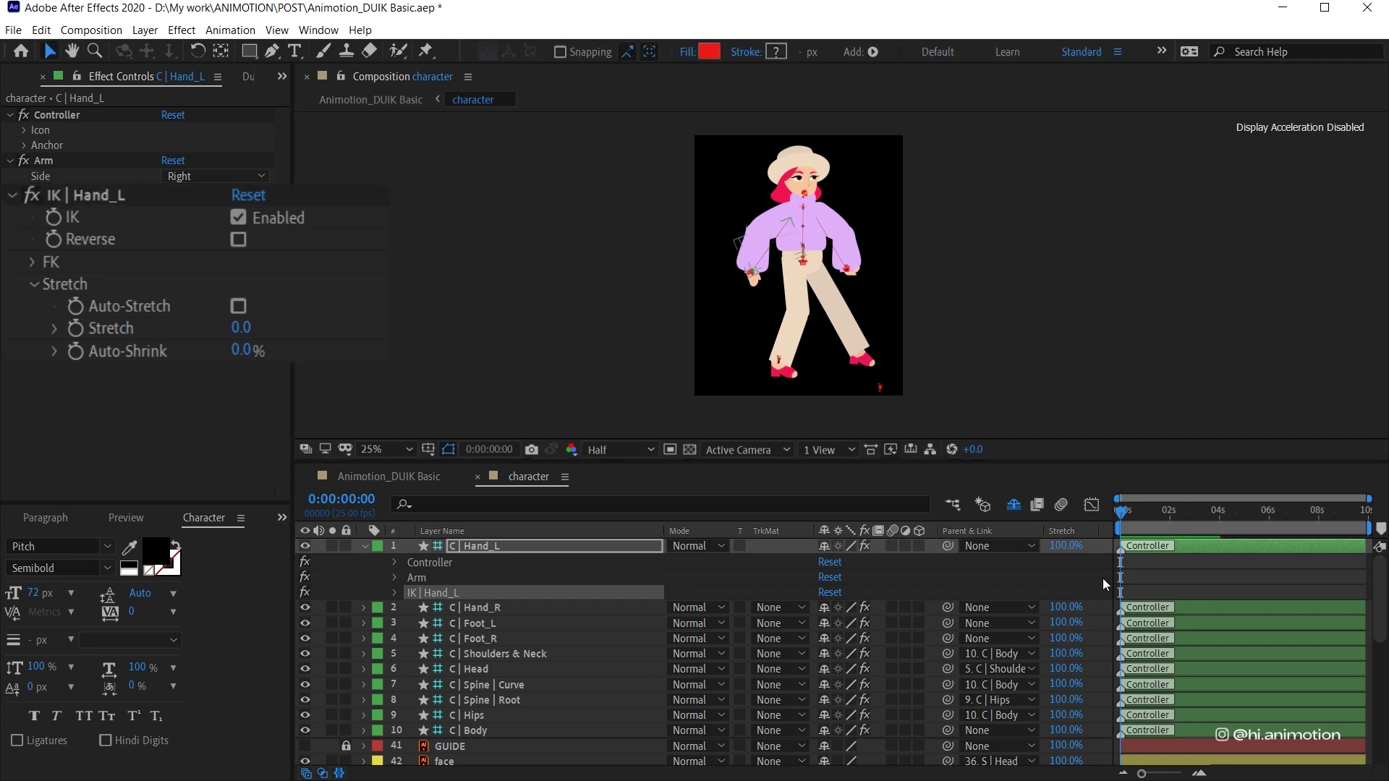
left_click(366, 546)
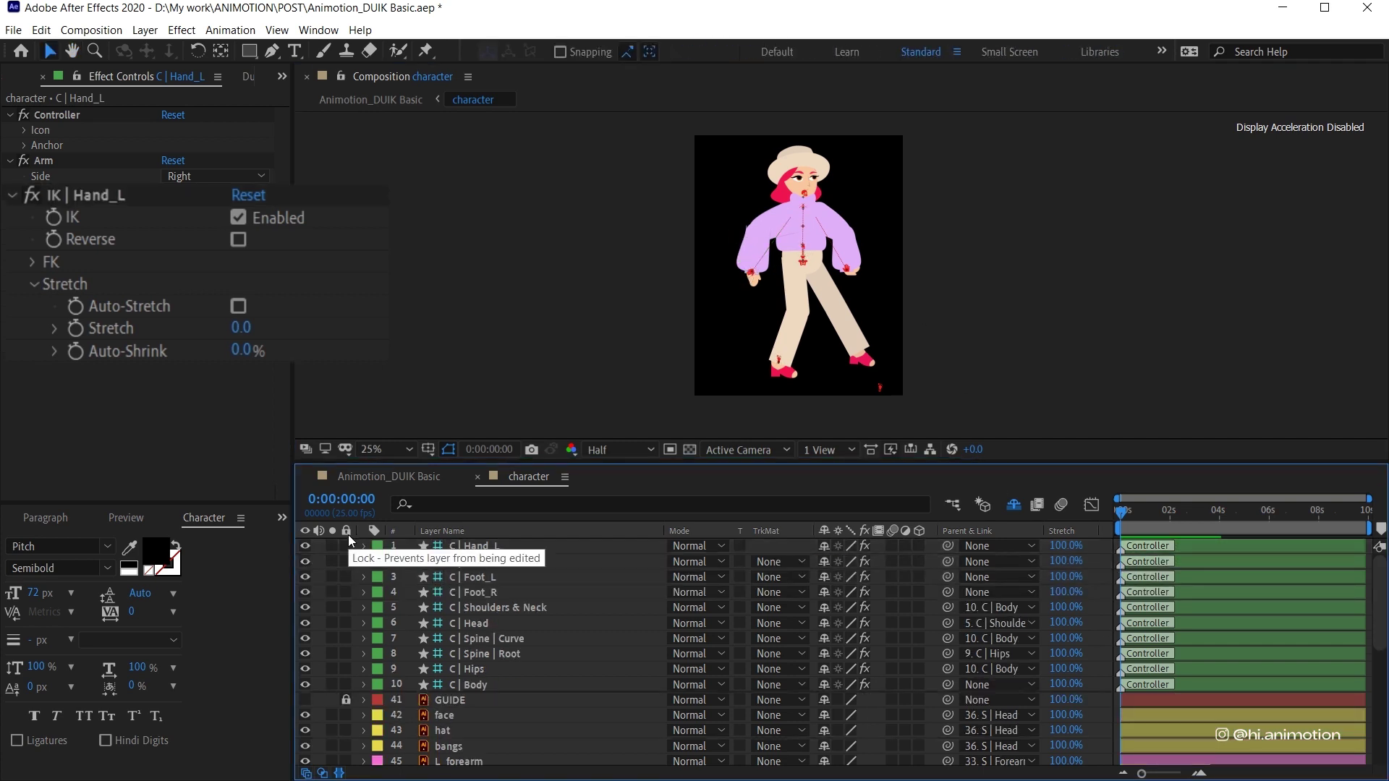